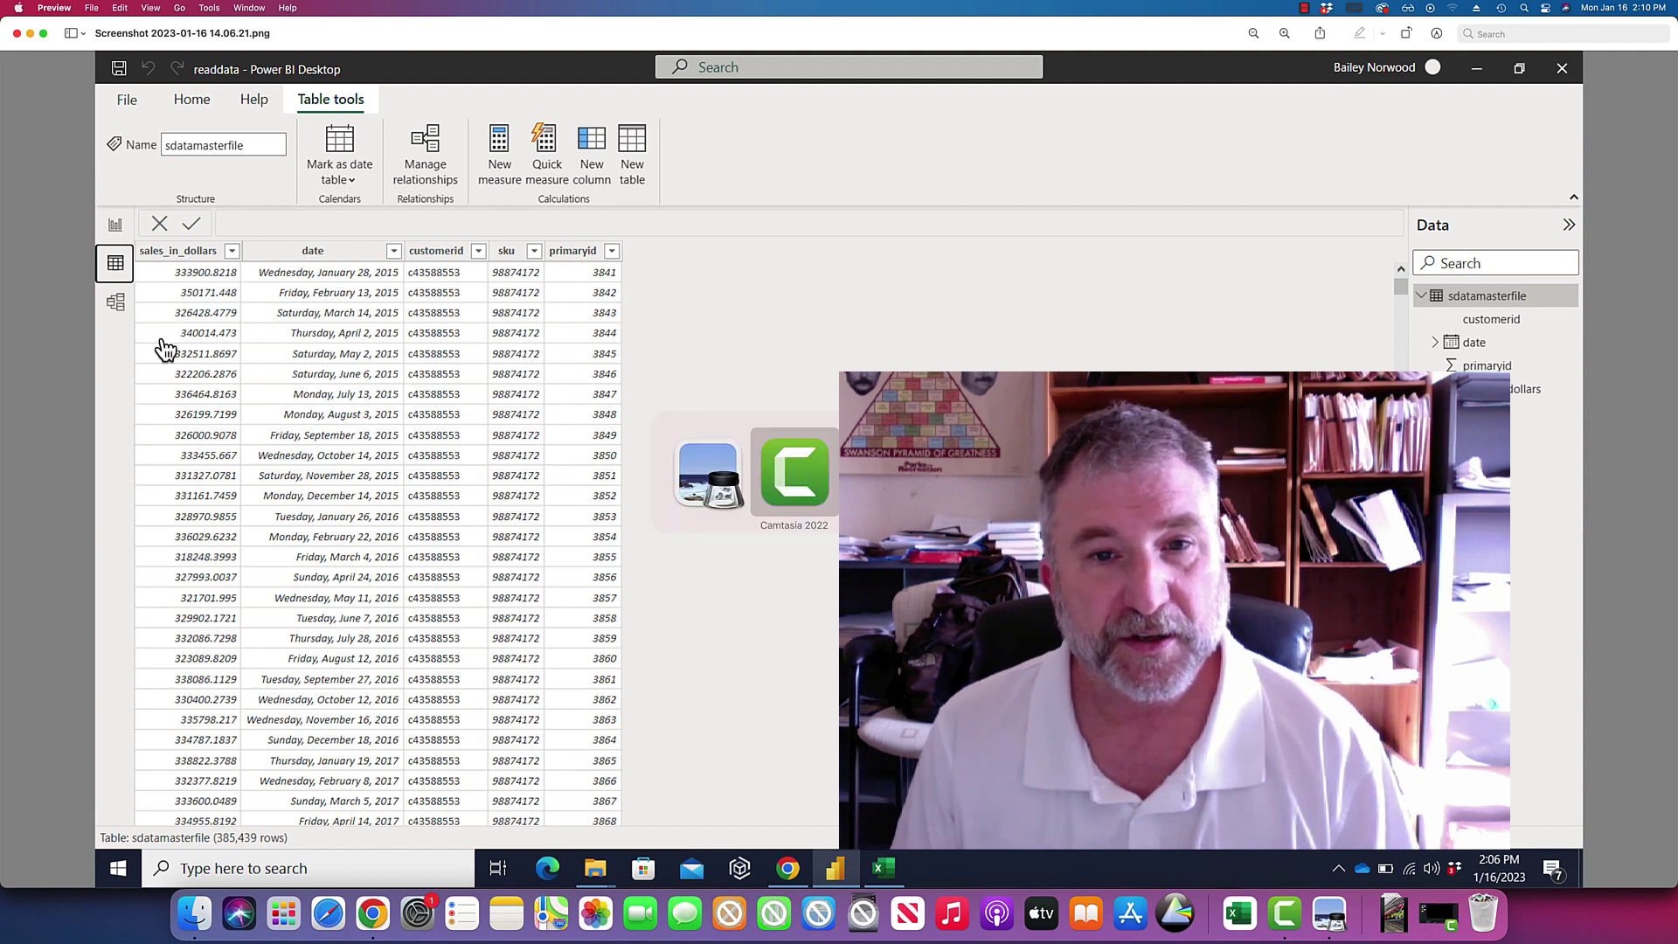
Advance Preview to the Power BI Assignment slide, which lists the thecustuse.csv tasks
key(Down)
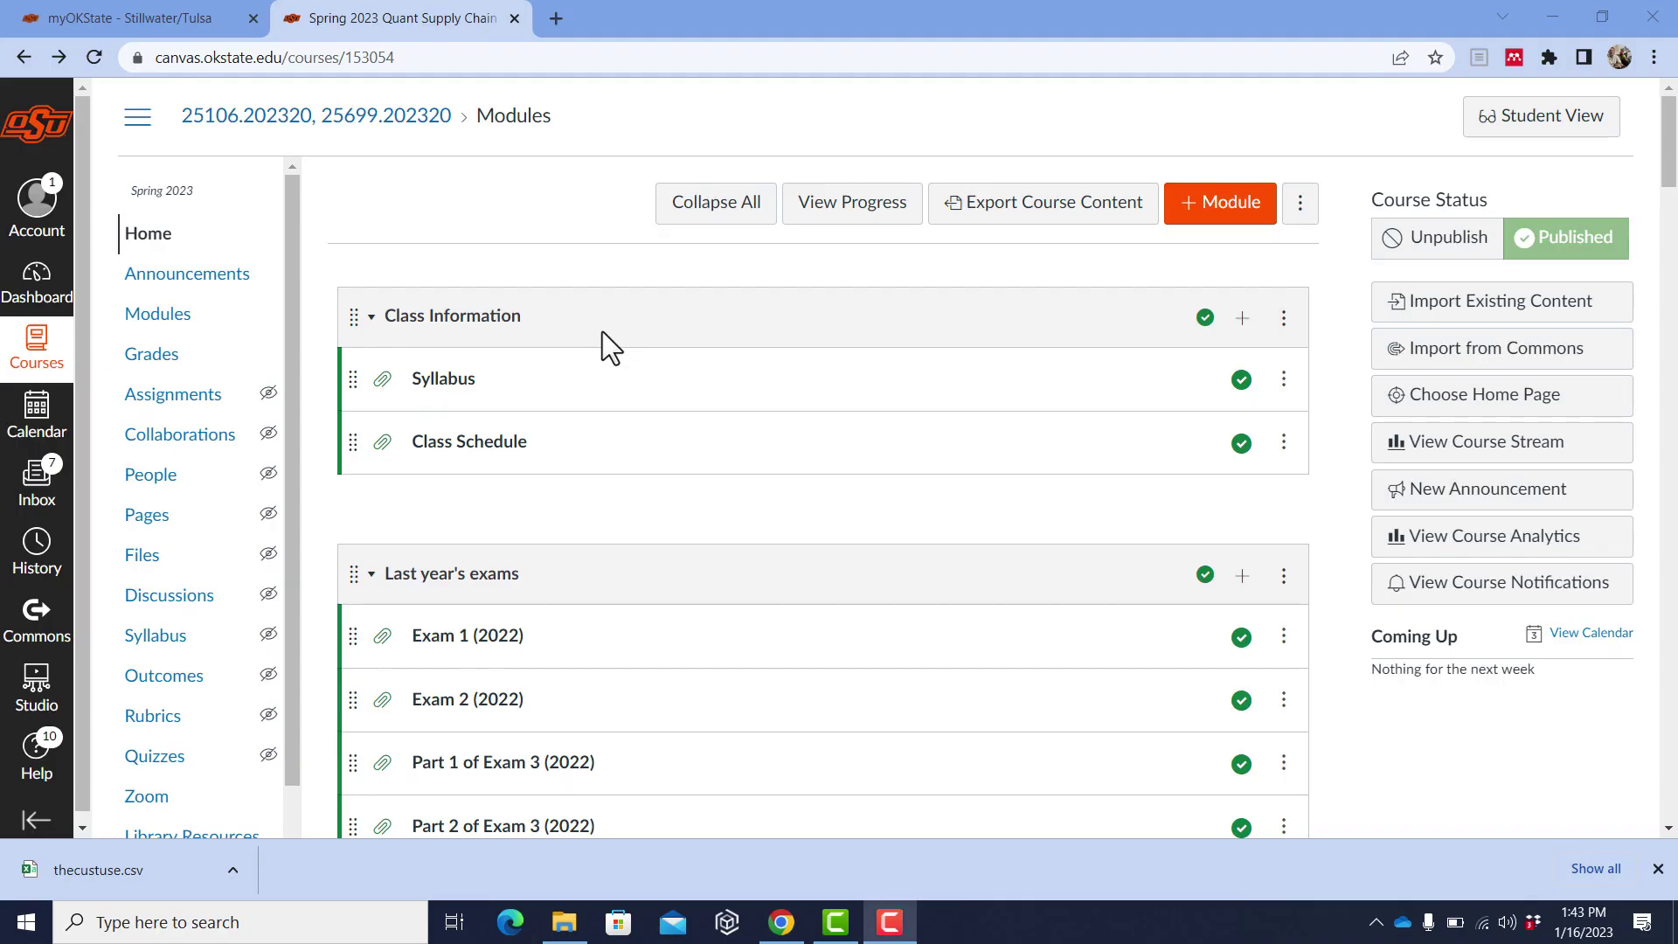
Scroll to the Power BI module and open 'Download your data here' in a new tab
scroll(604, 336, down, 4)
scroll(610, 347, down, 12)
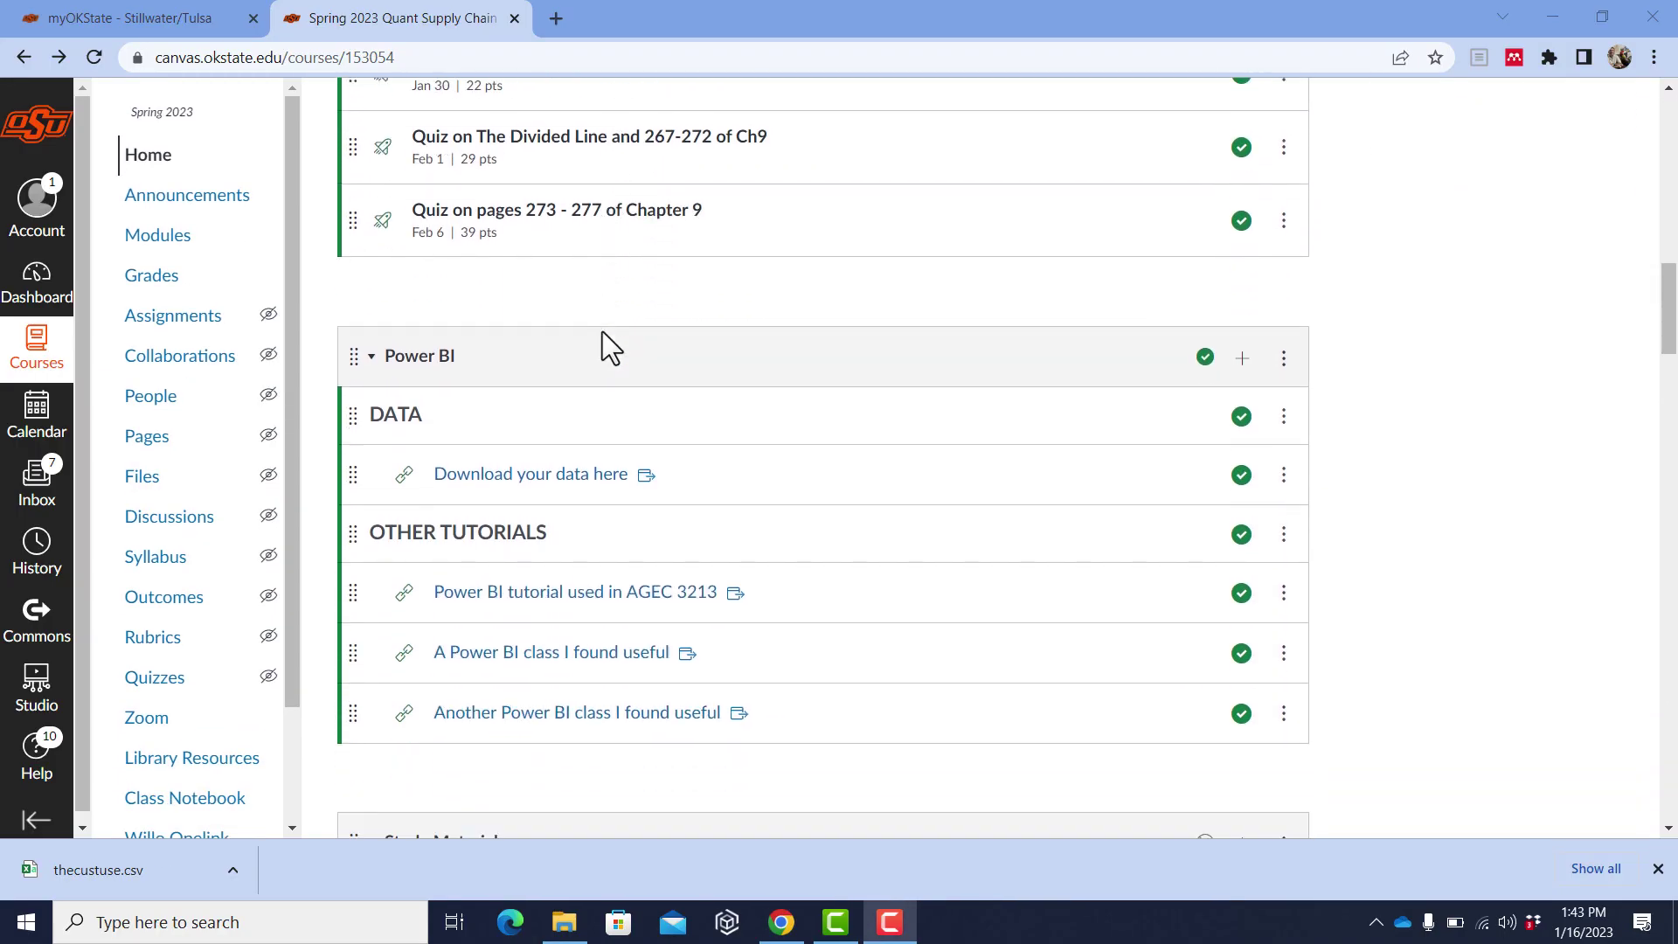
scroll(611, 347, down, 1)
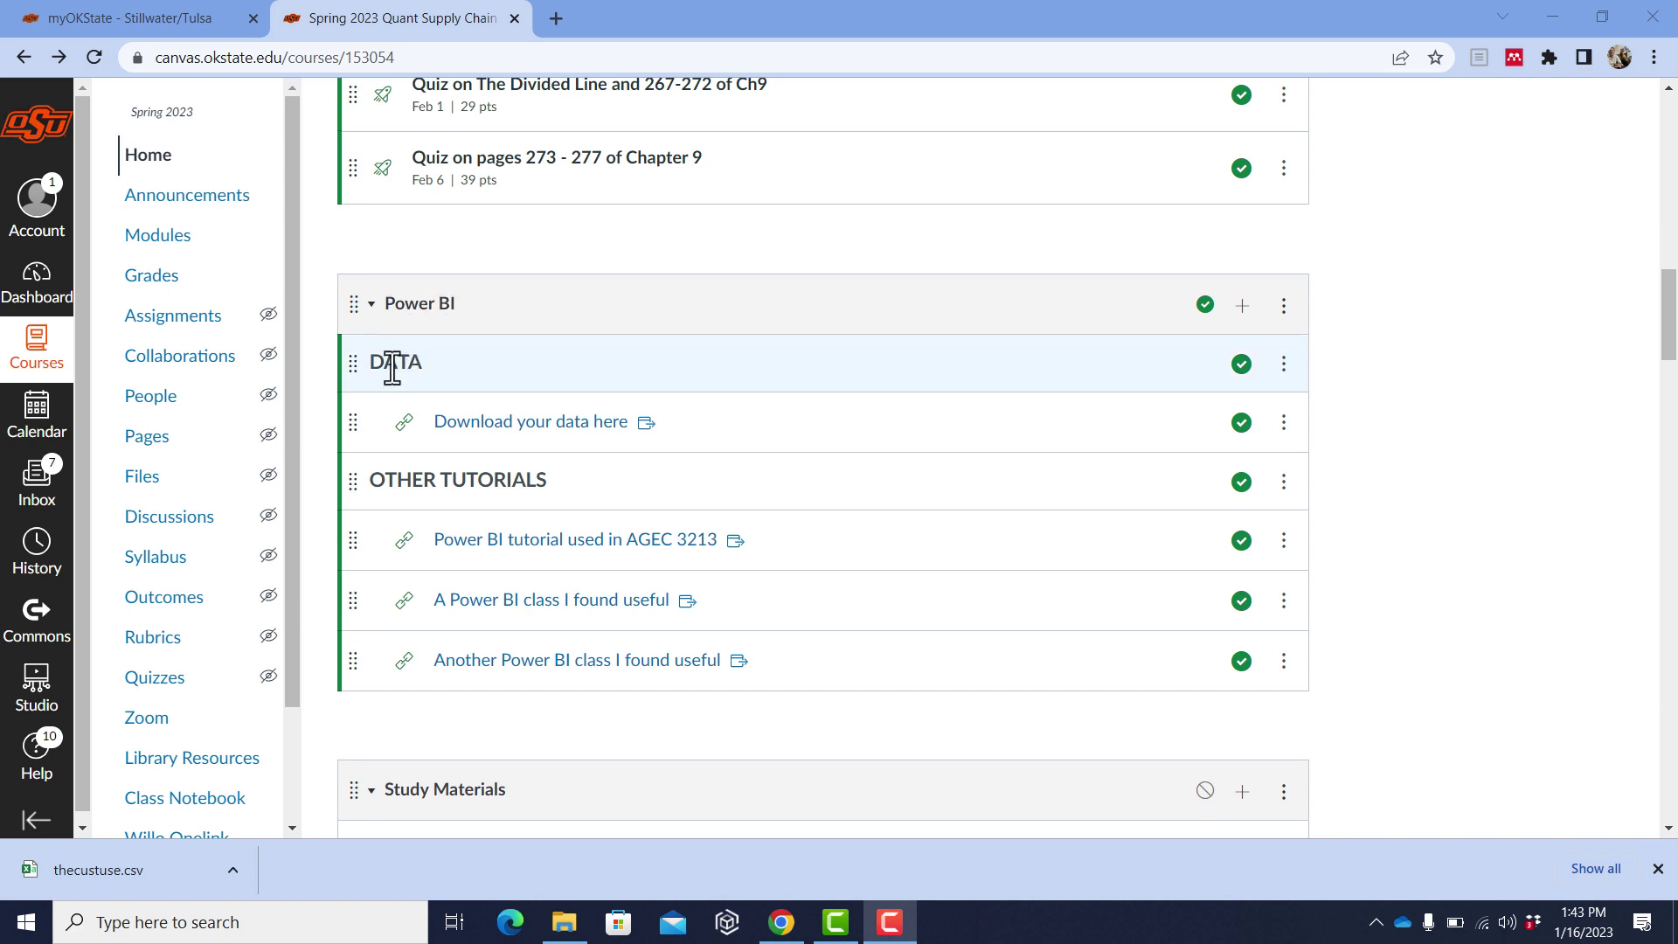
click(514, 433)
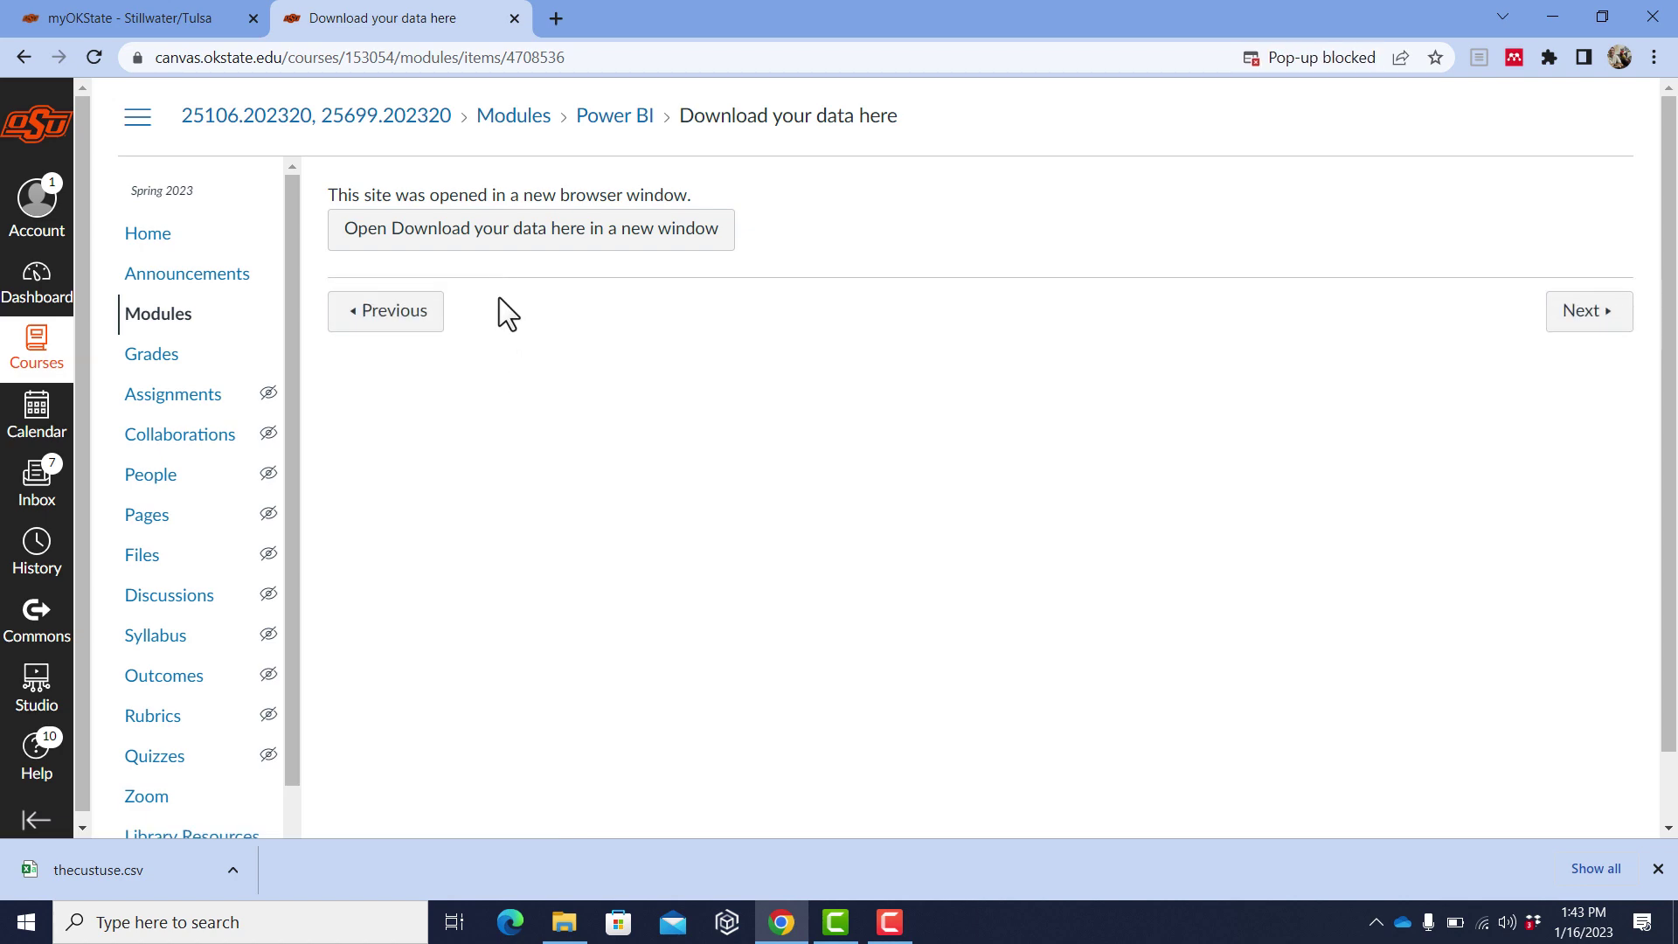
click(493, 238)
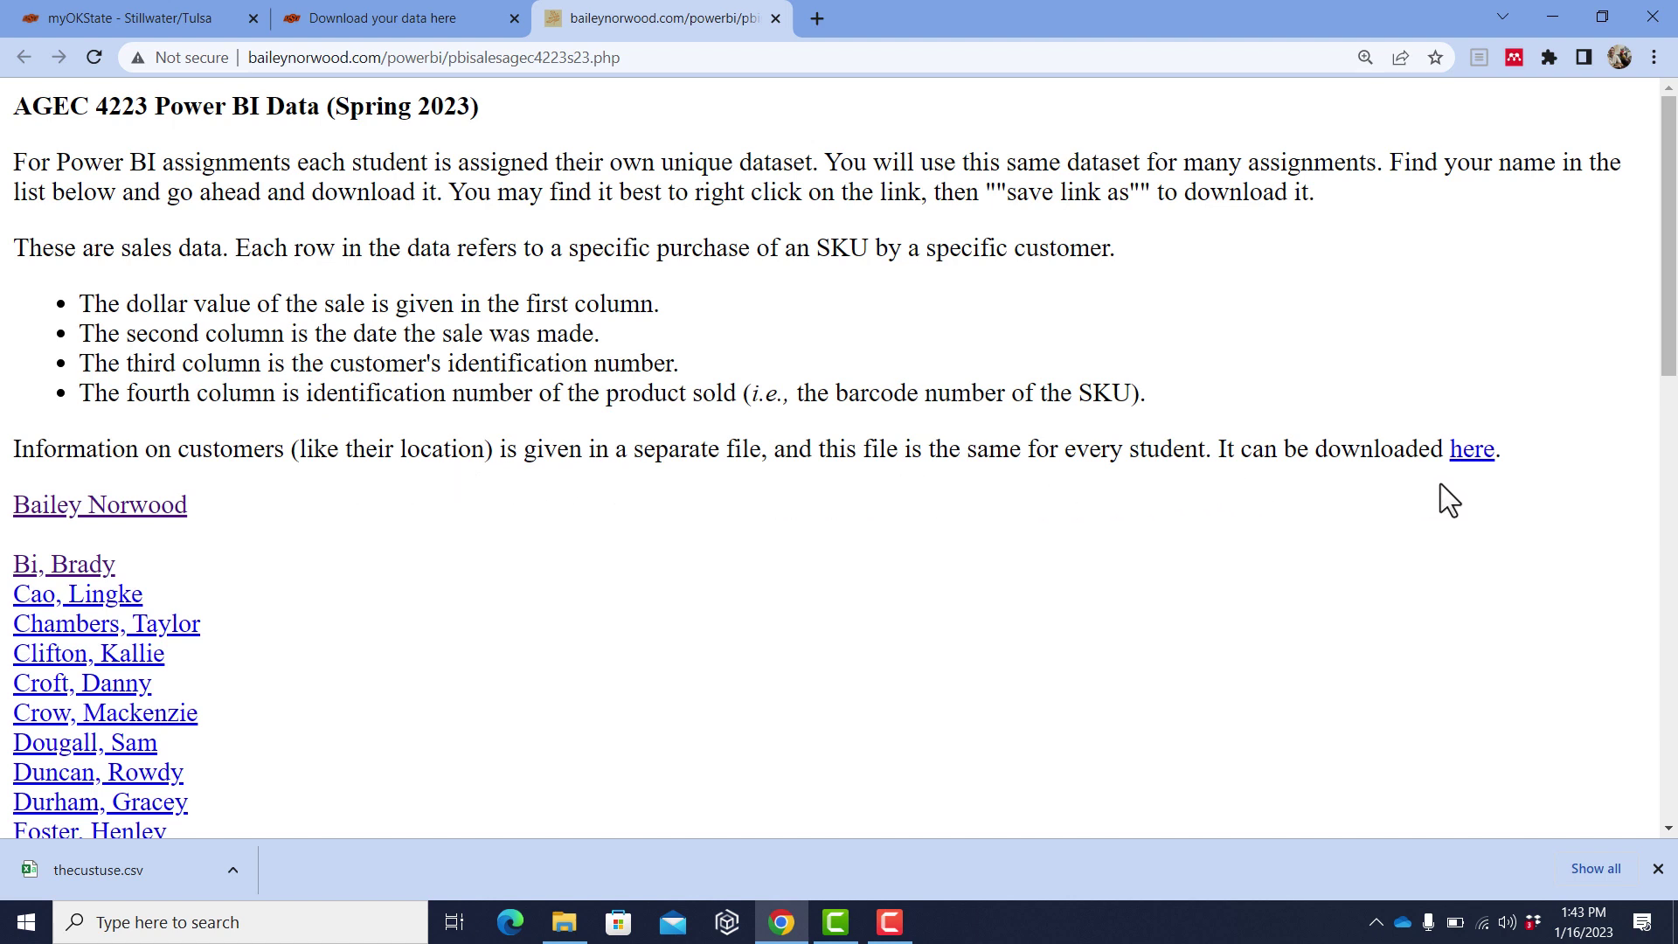
Download thecustuse.csv, view the sample sdatamasterfile.txt sales rows, and return to the data page
key(F9)
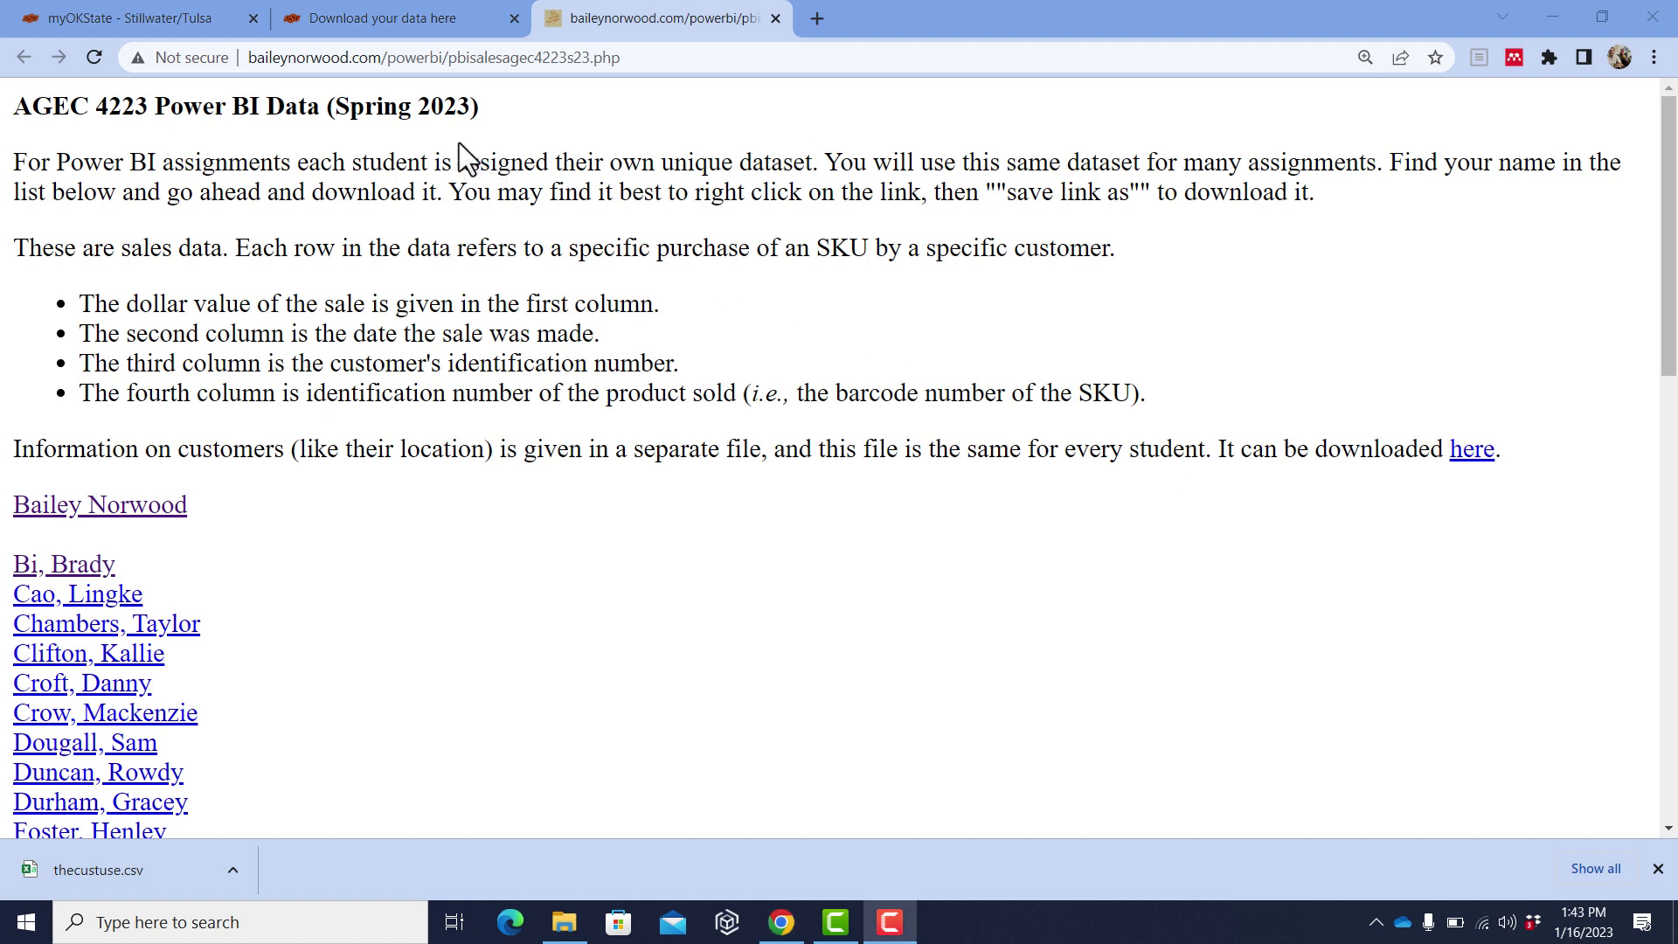
click(1460, 453)
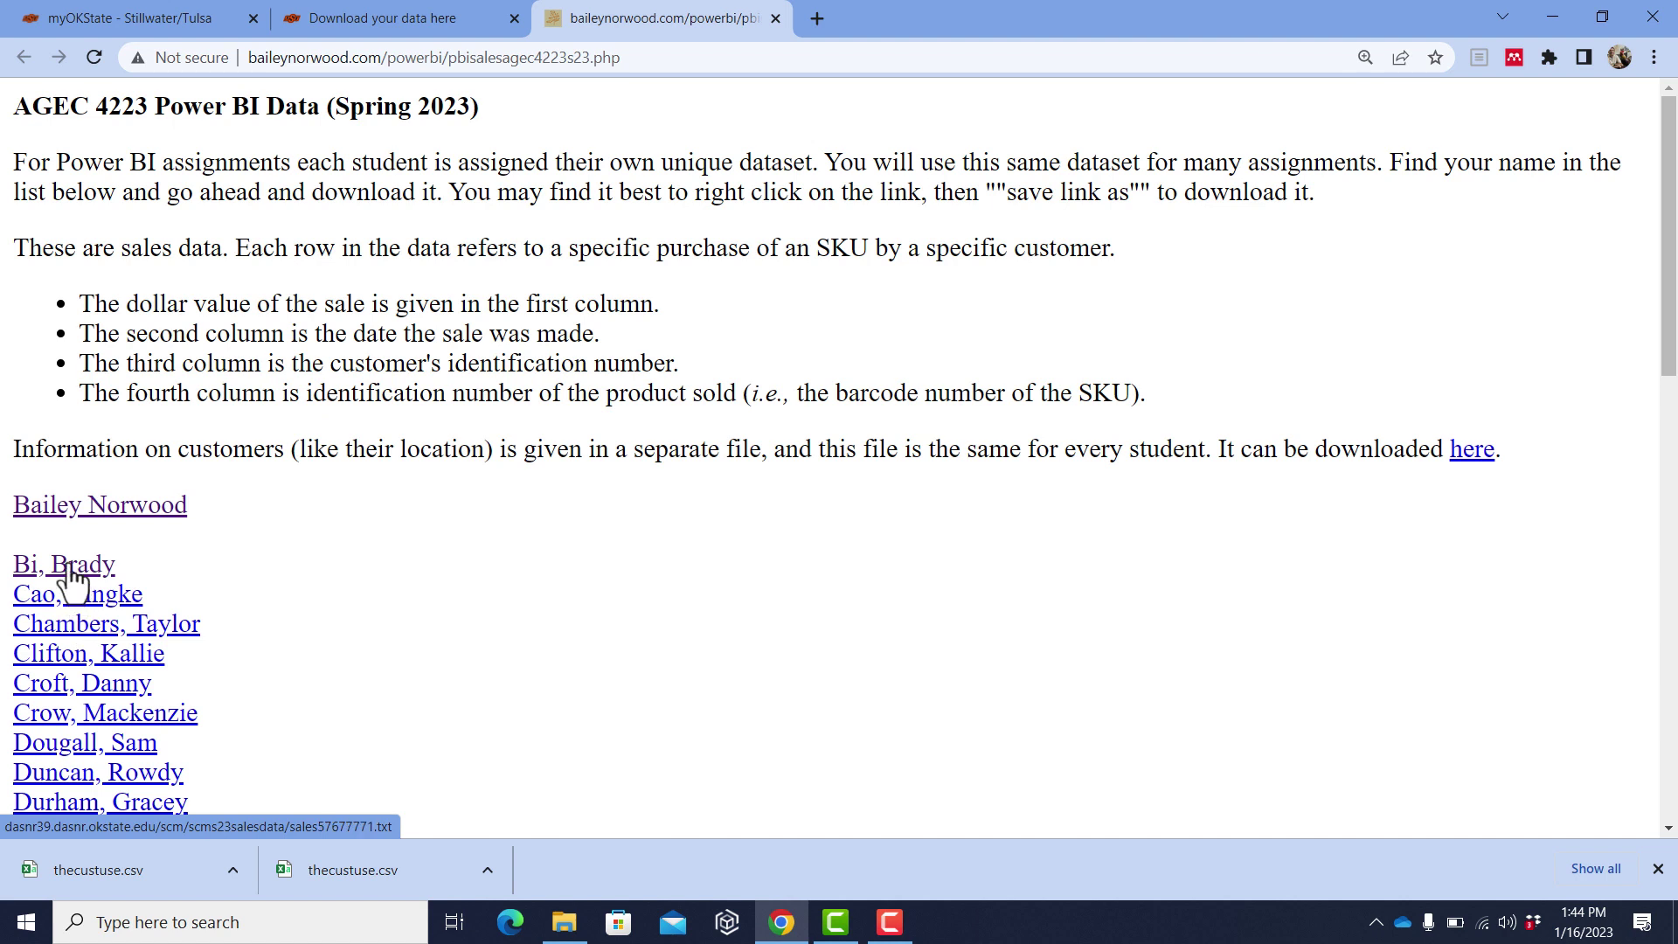
click(69, 507)
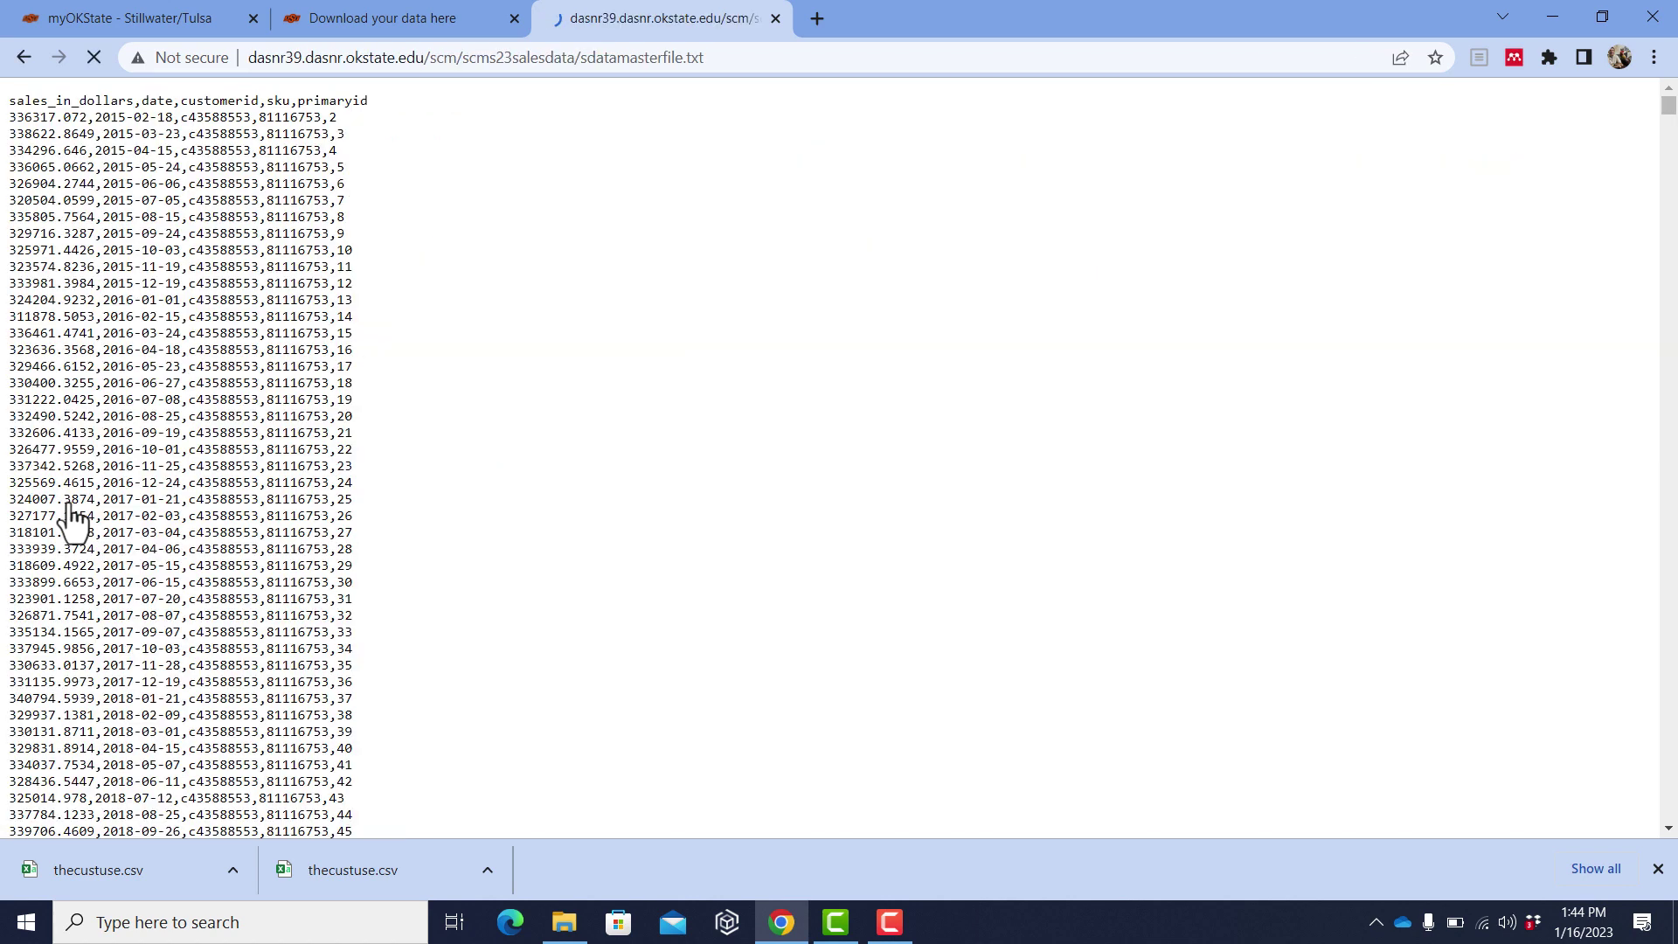
key(alt+Left)
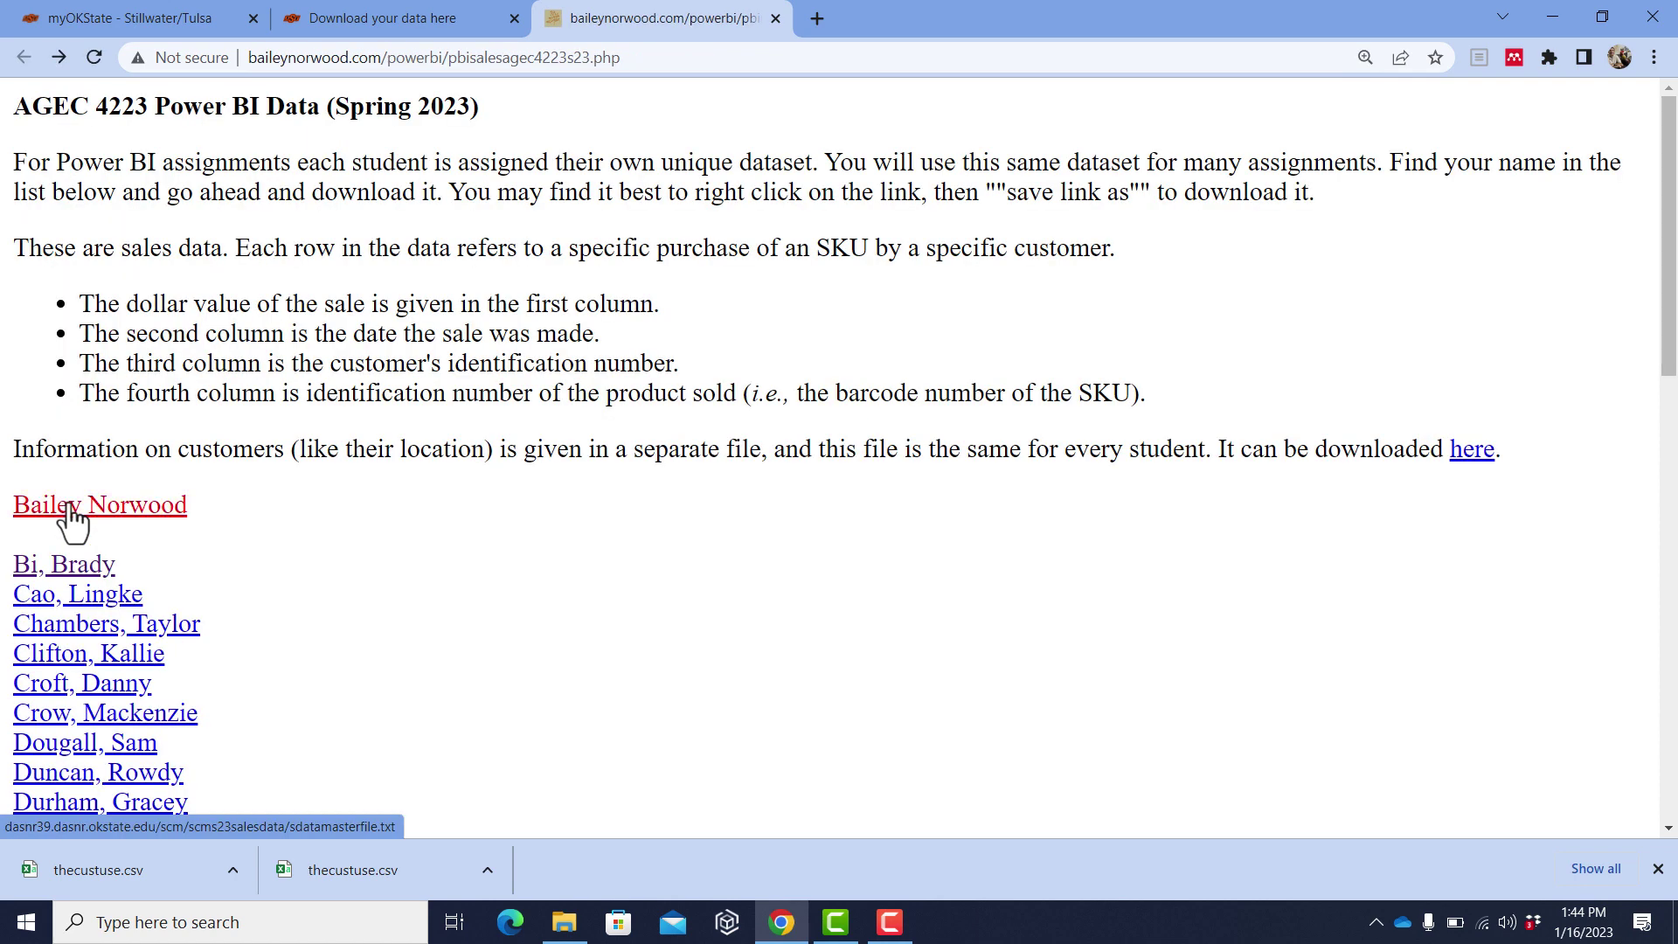
right_click(71, 520)
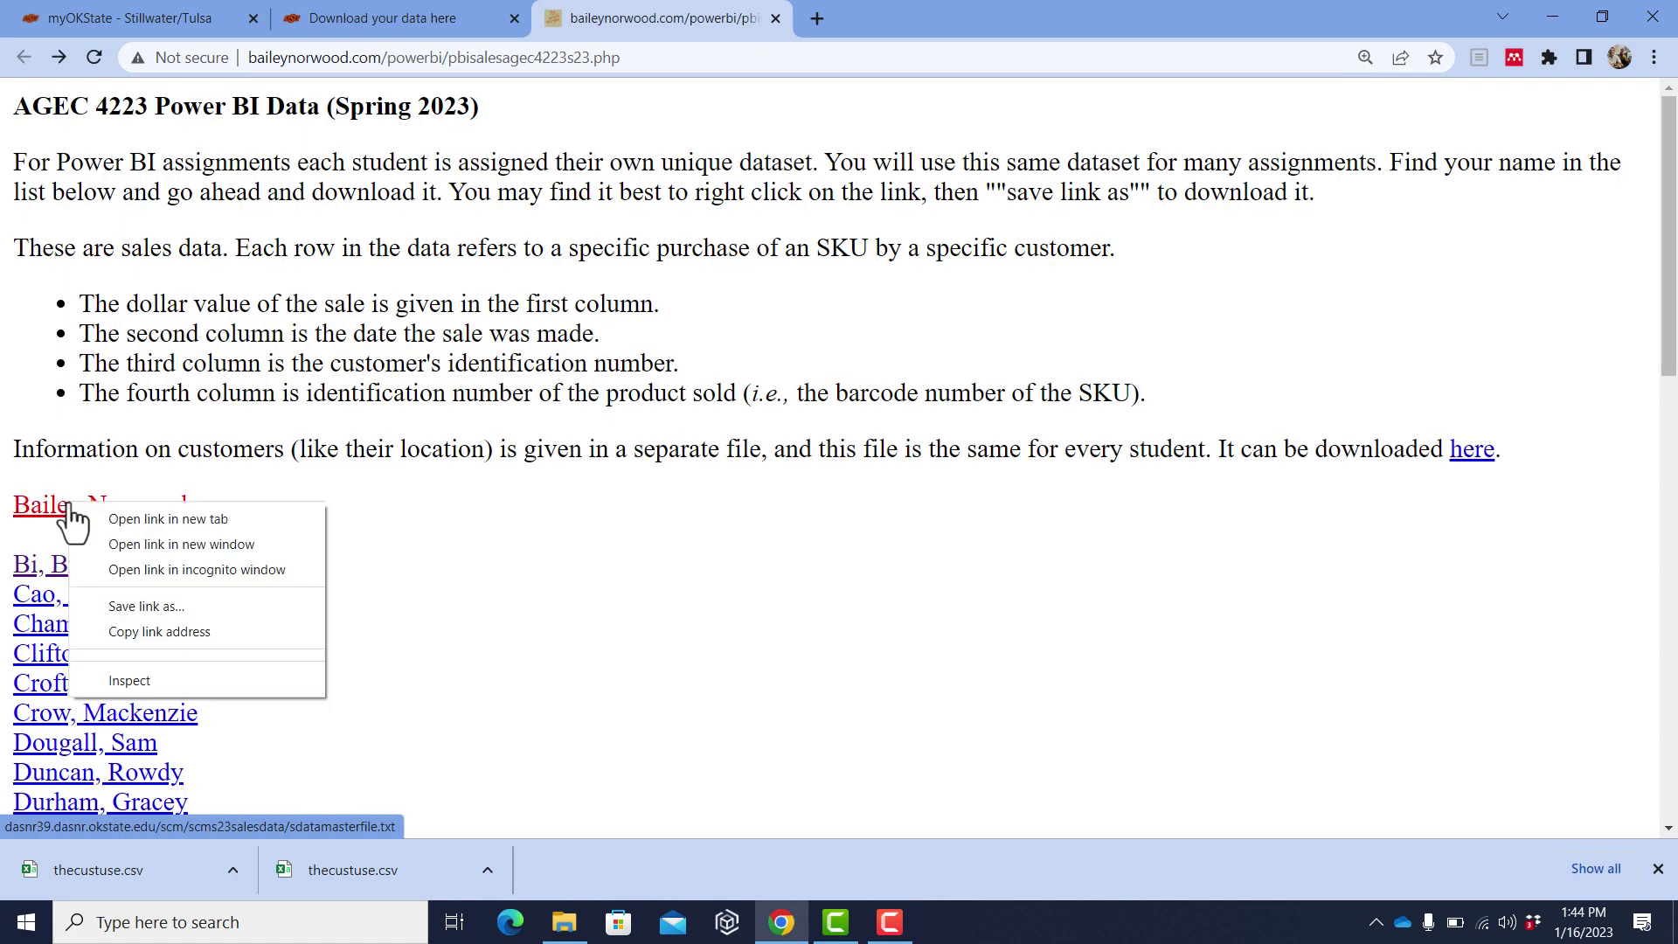
click(130, 606)
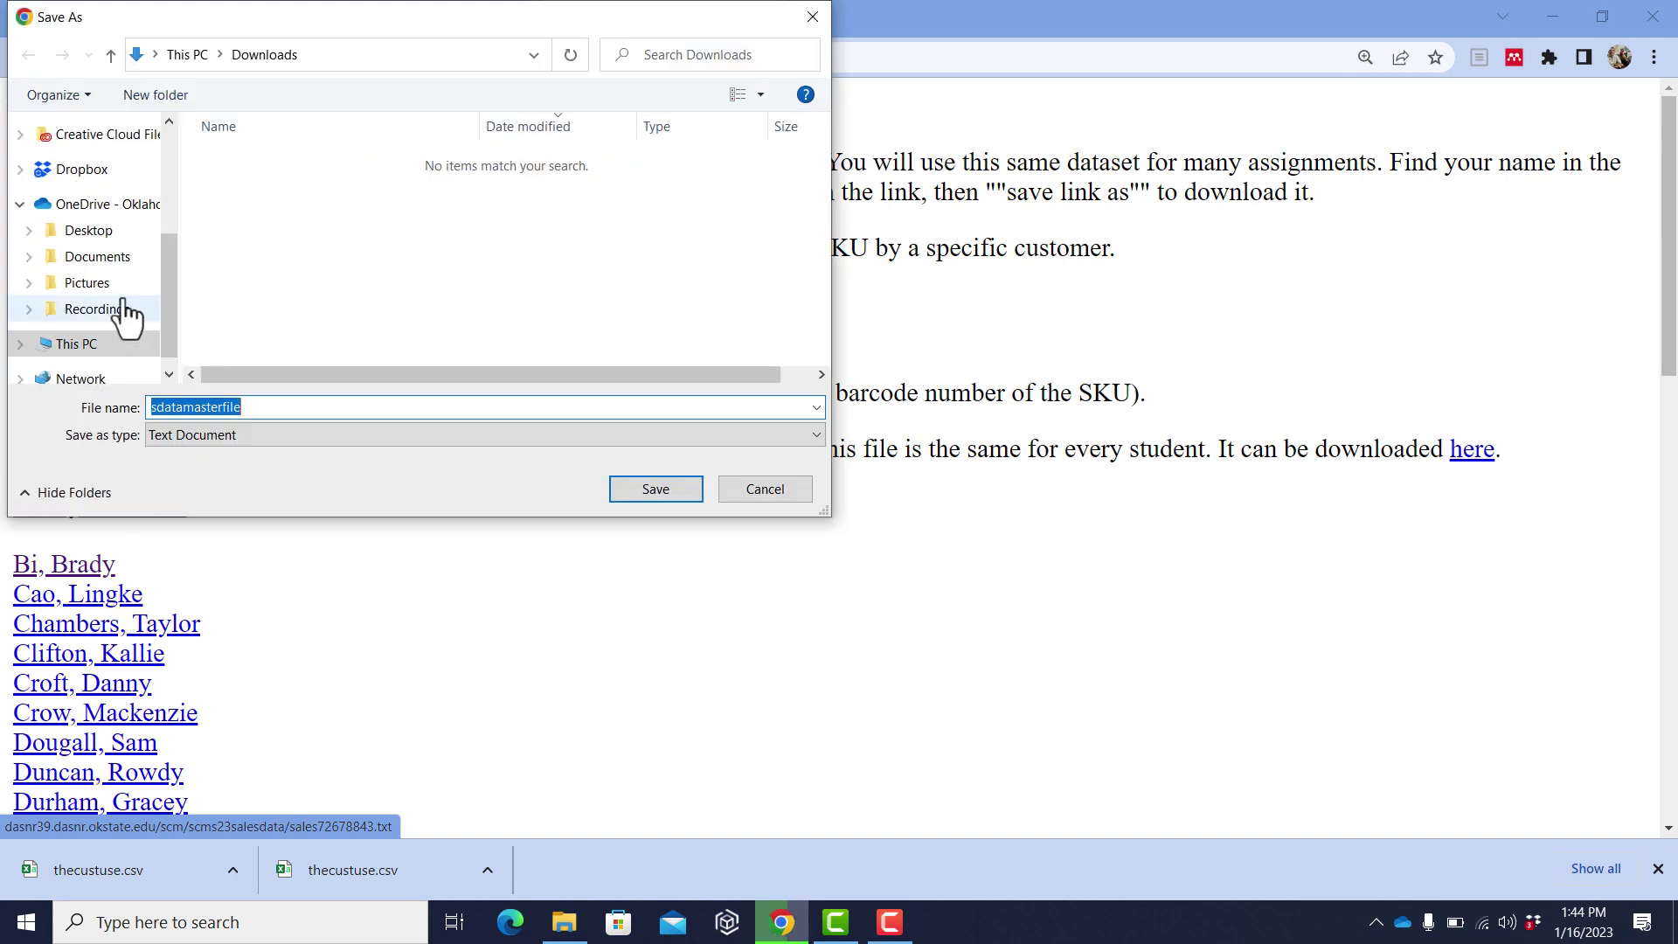
scroll(66, 188, up, 2)
scroll(63, 186, up, 1)
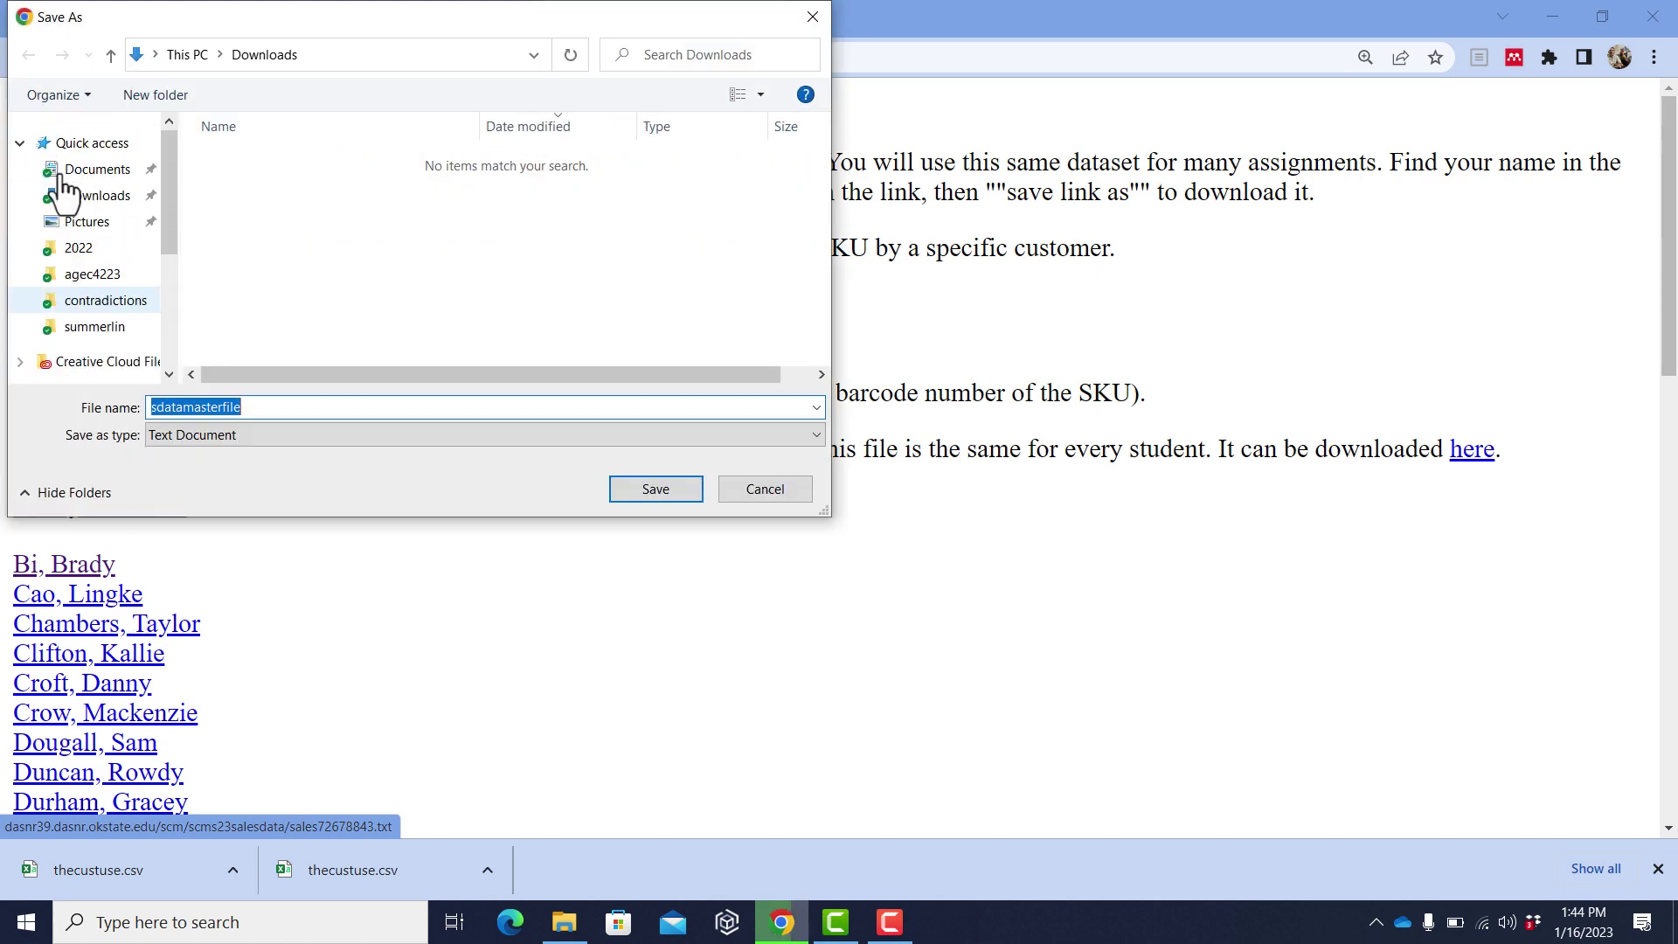
click(70, 199)
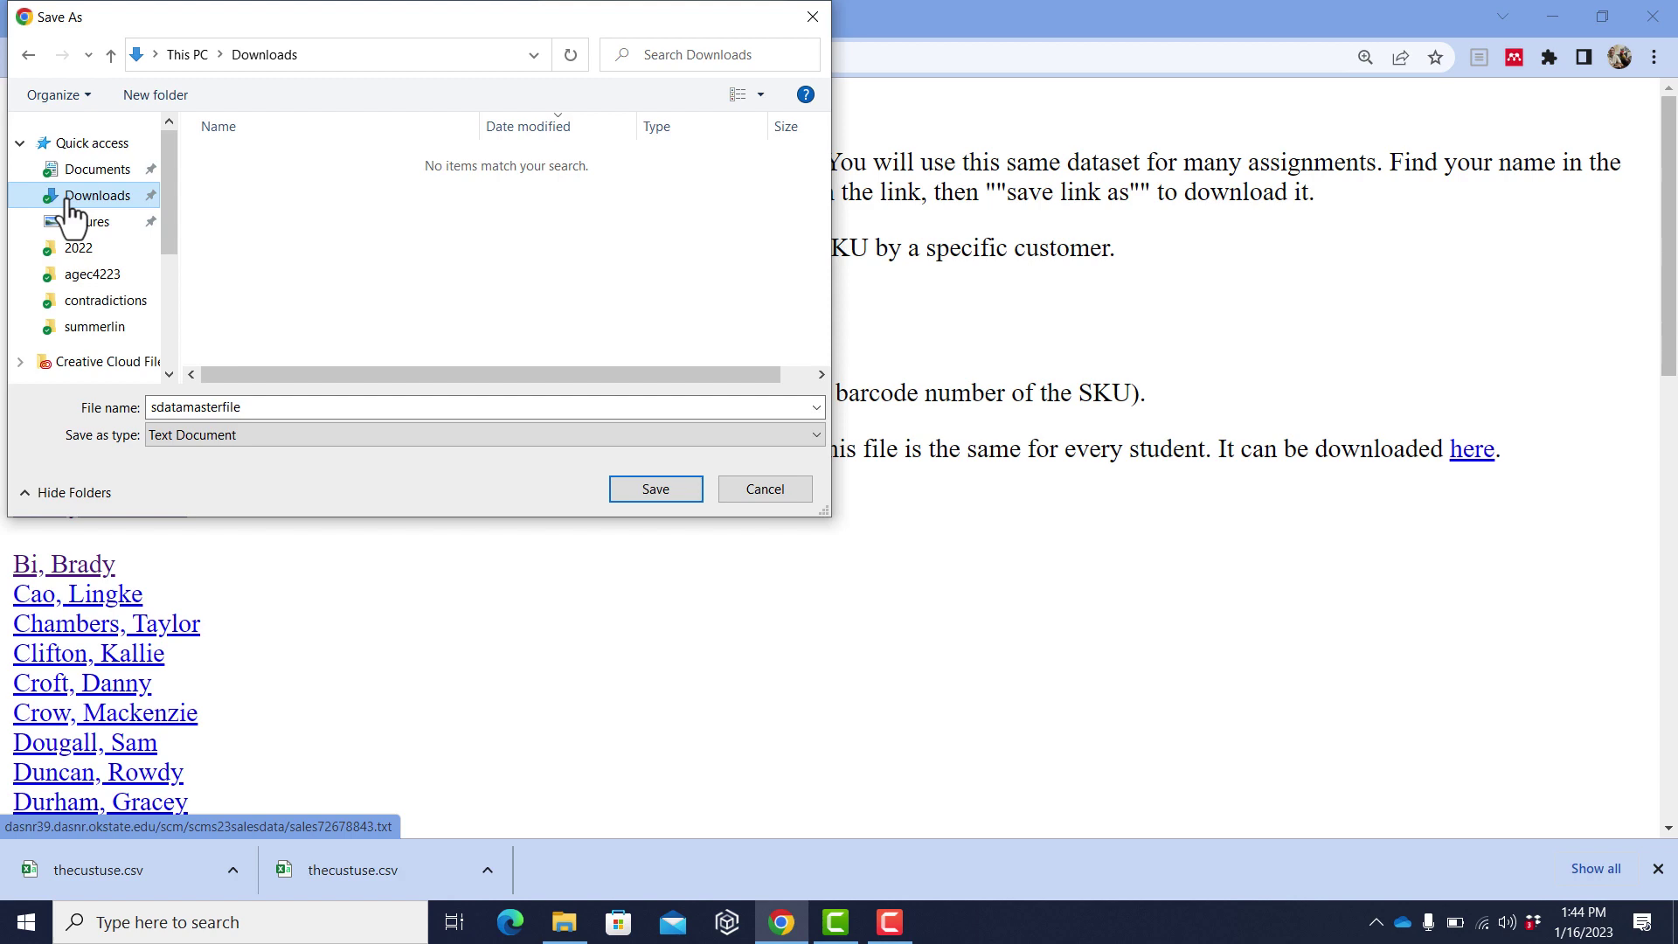
click(629, 500)
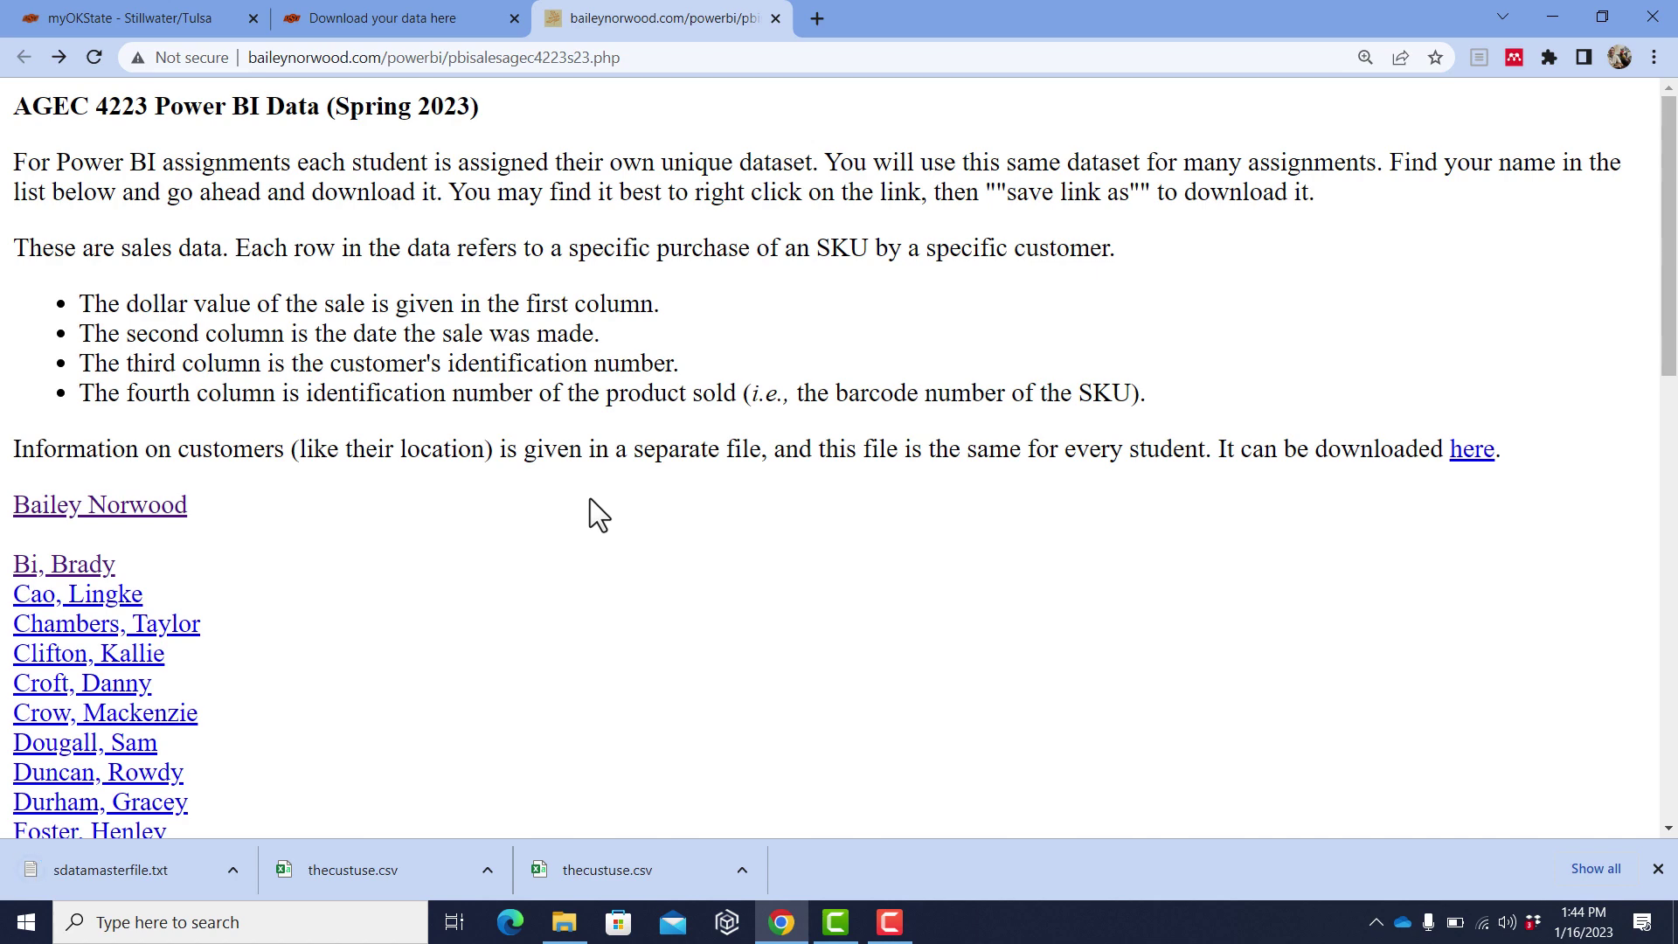
click(74, 559)
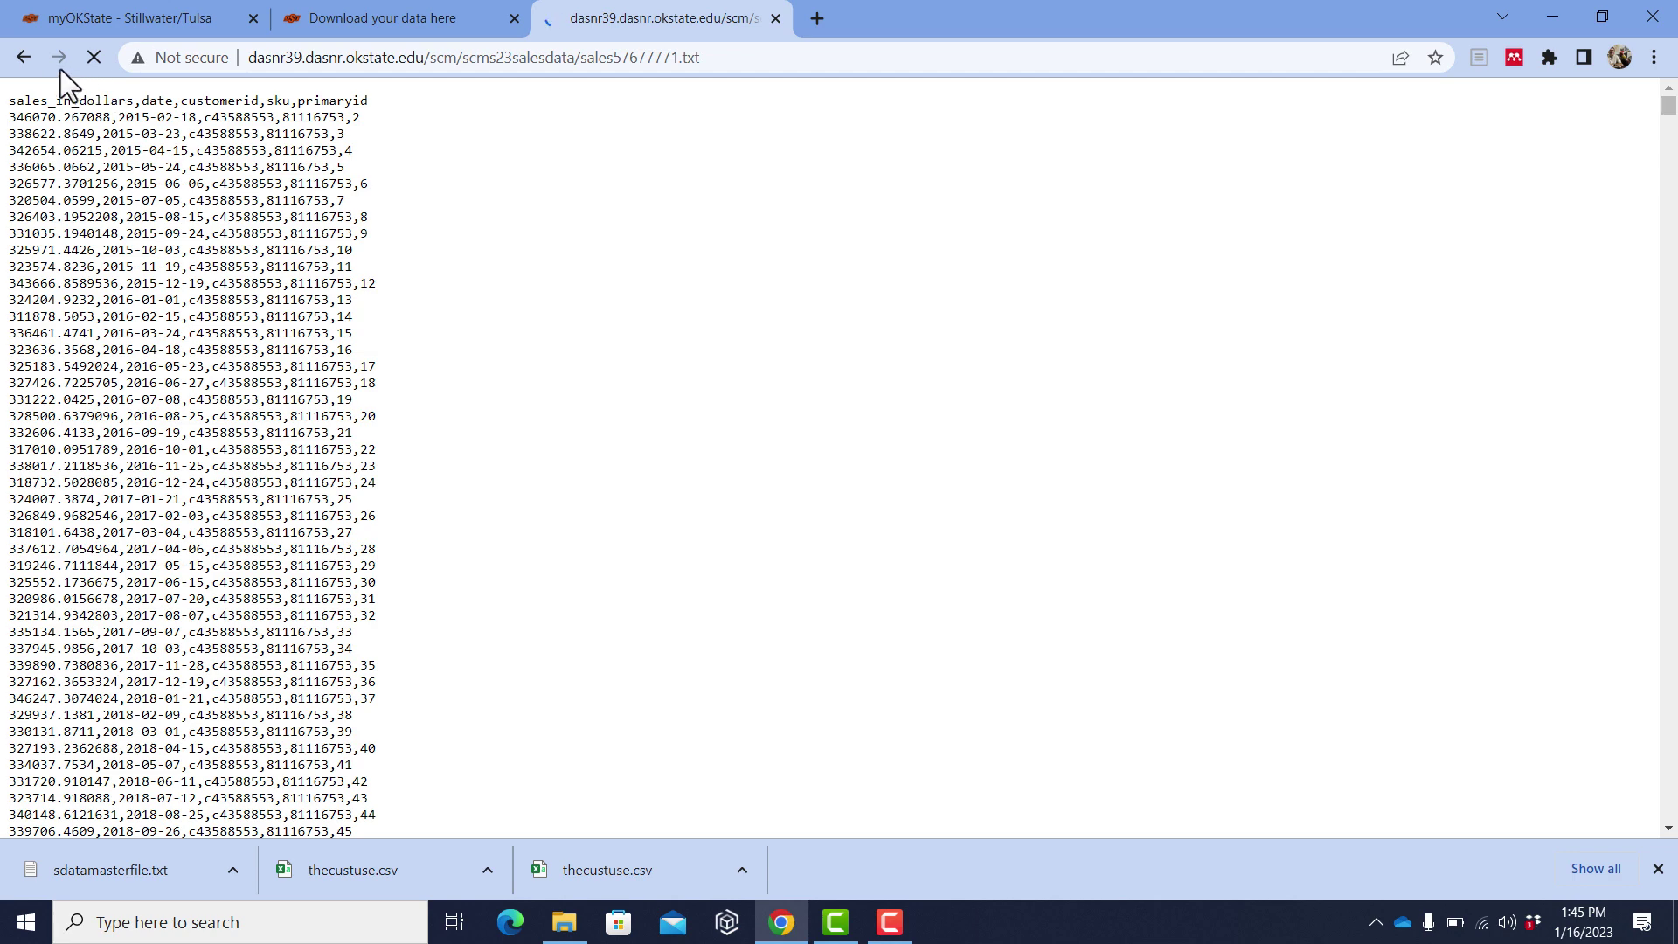
click(22, 59)
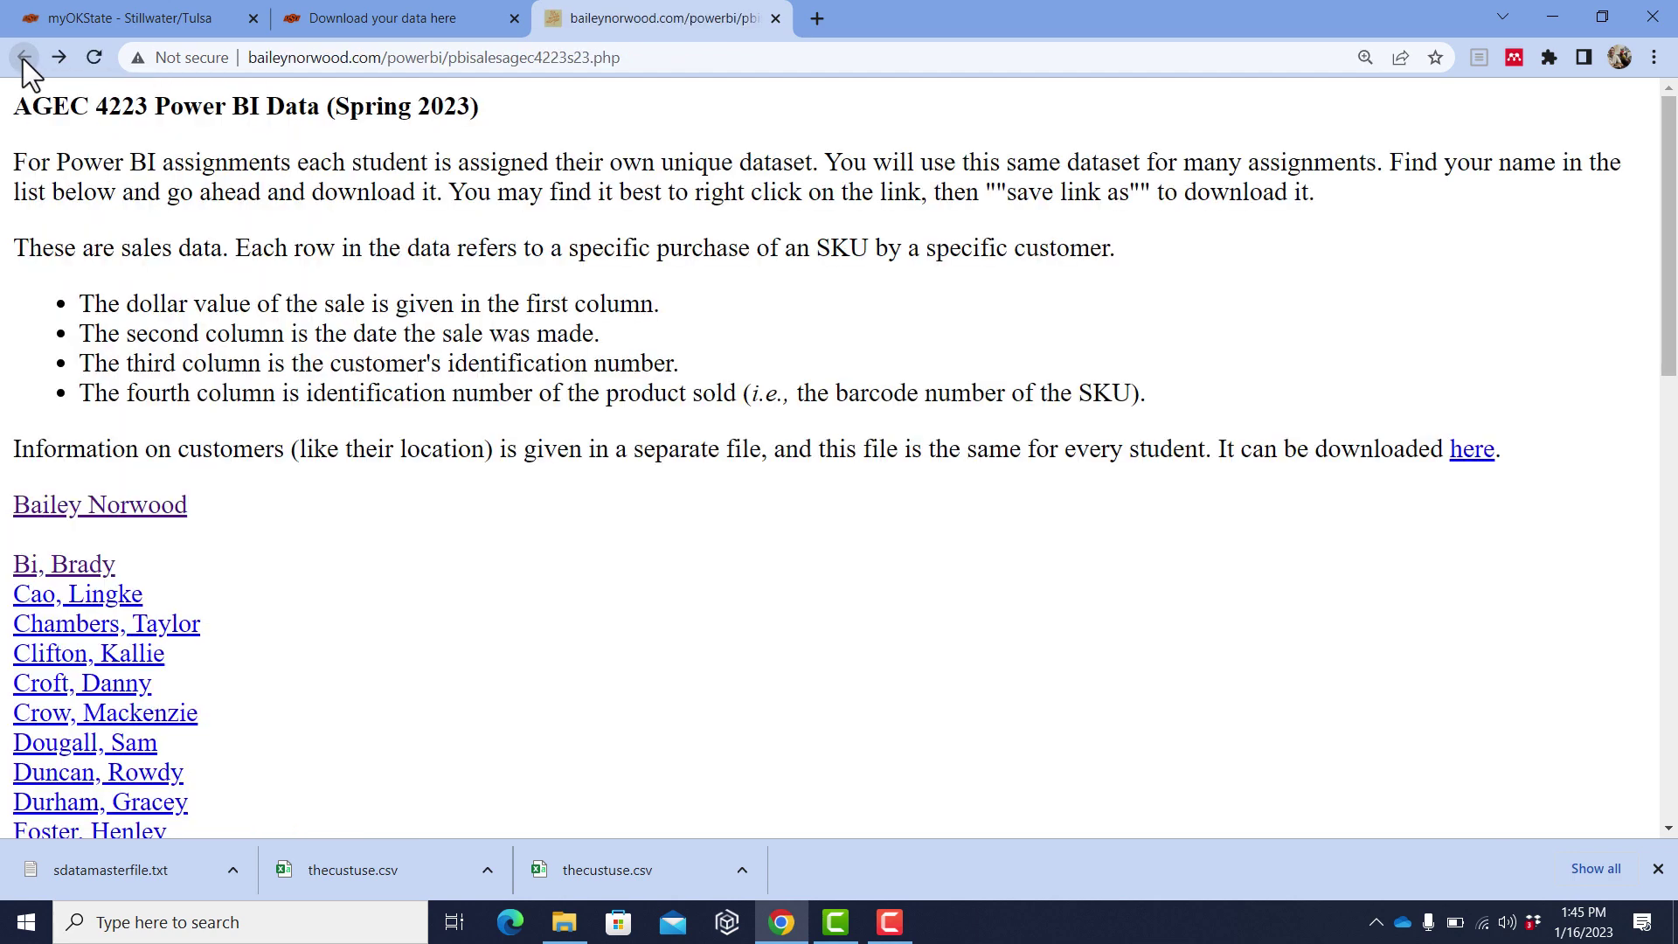
Open File Explorer on the Downloads folder and snap it to the left half
key(F10)
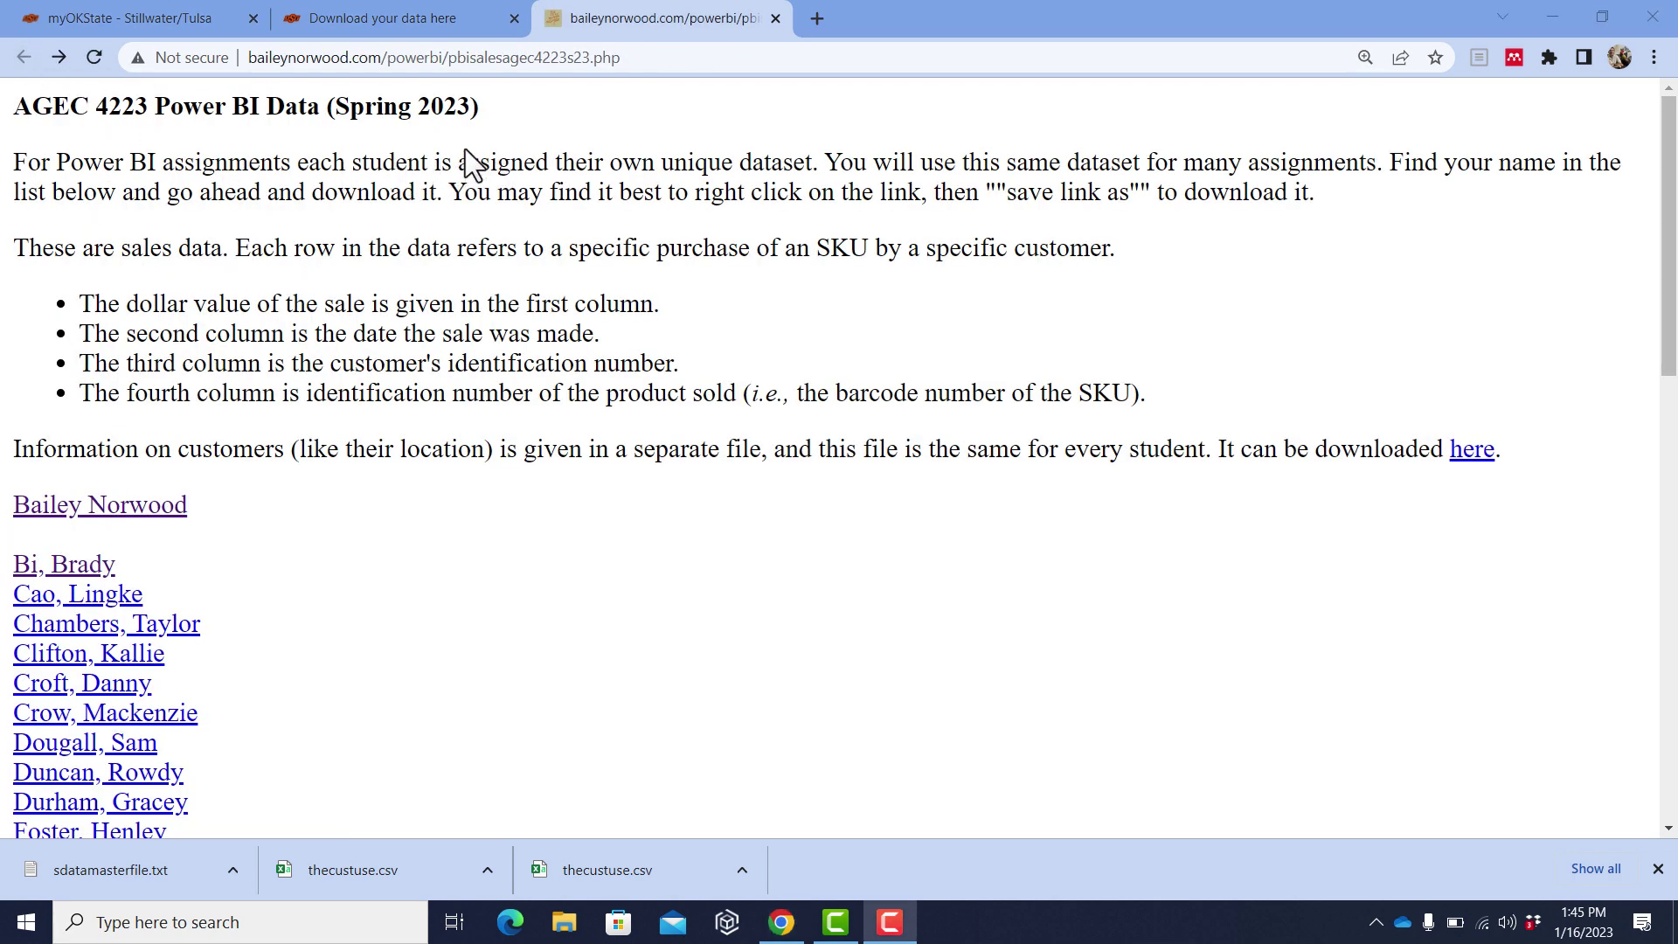
key(super)
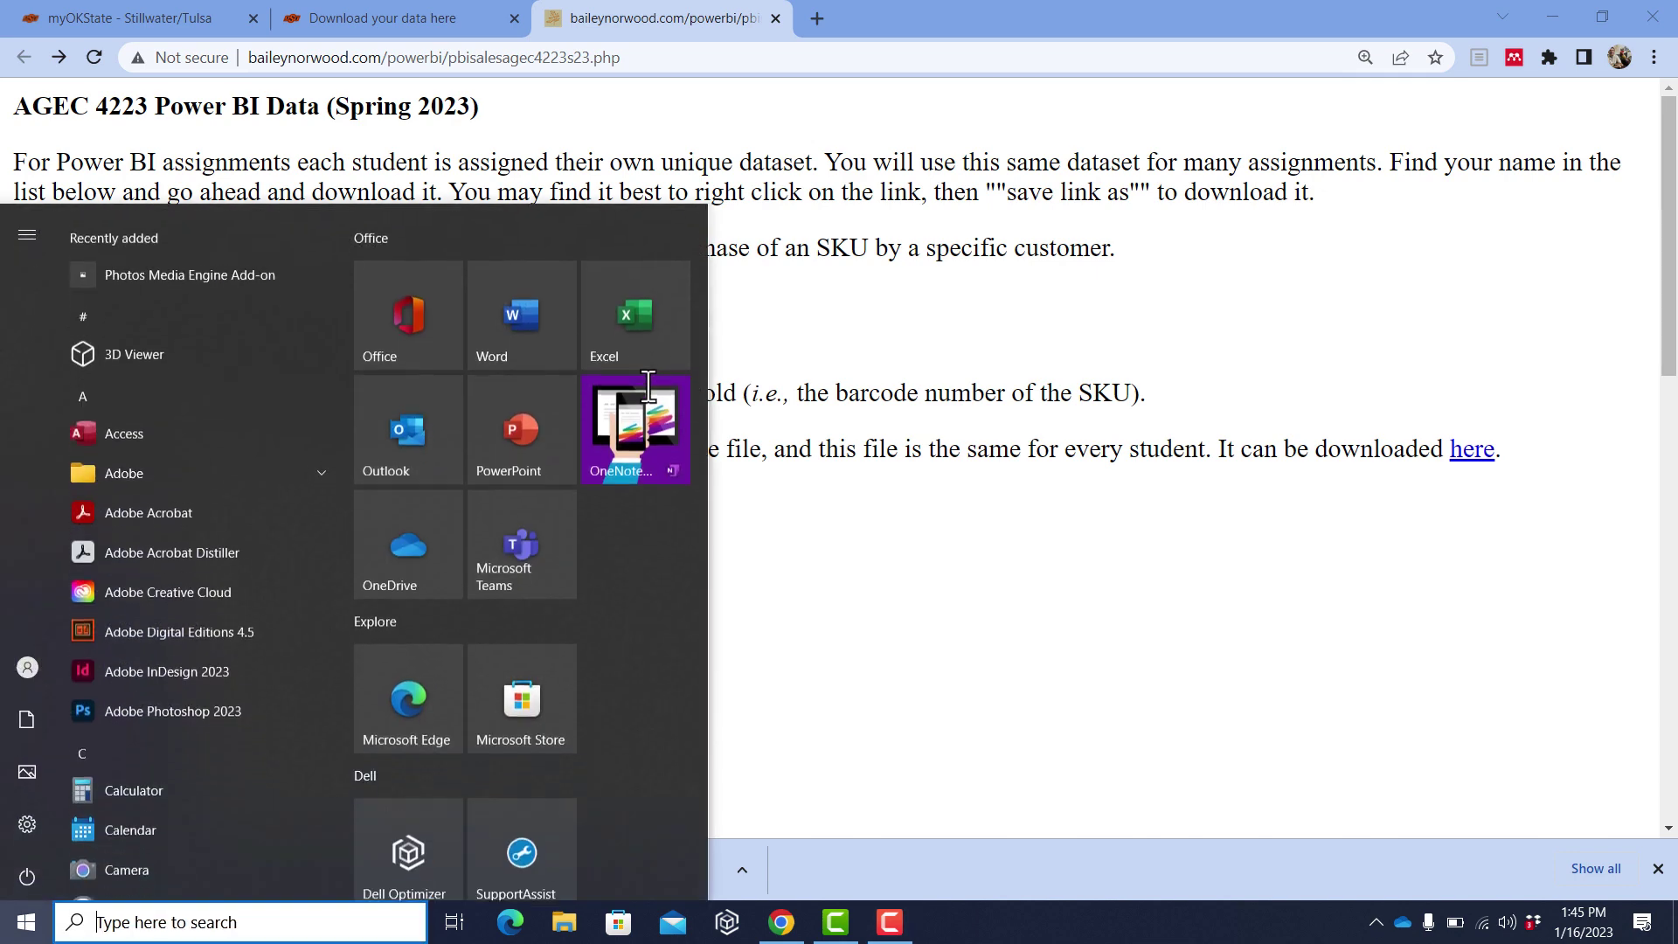
text(file)
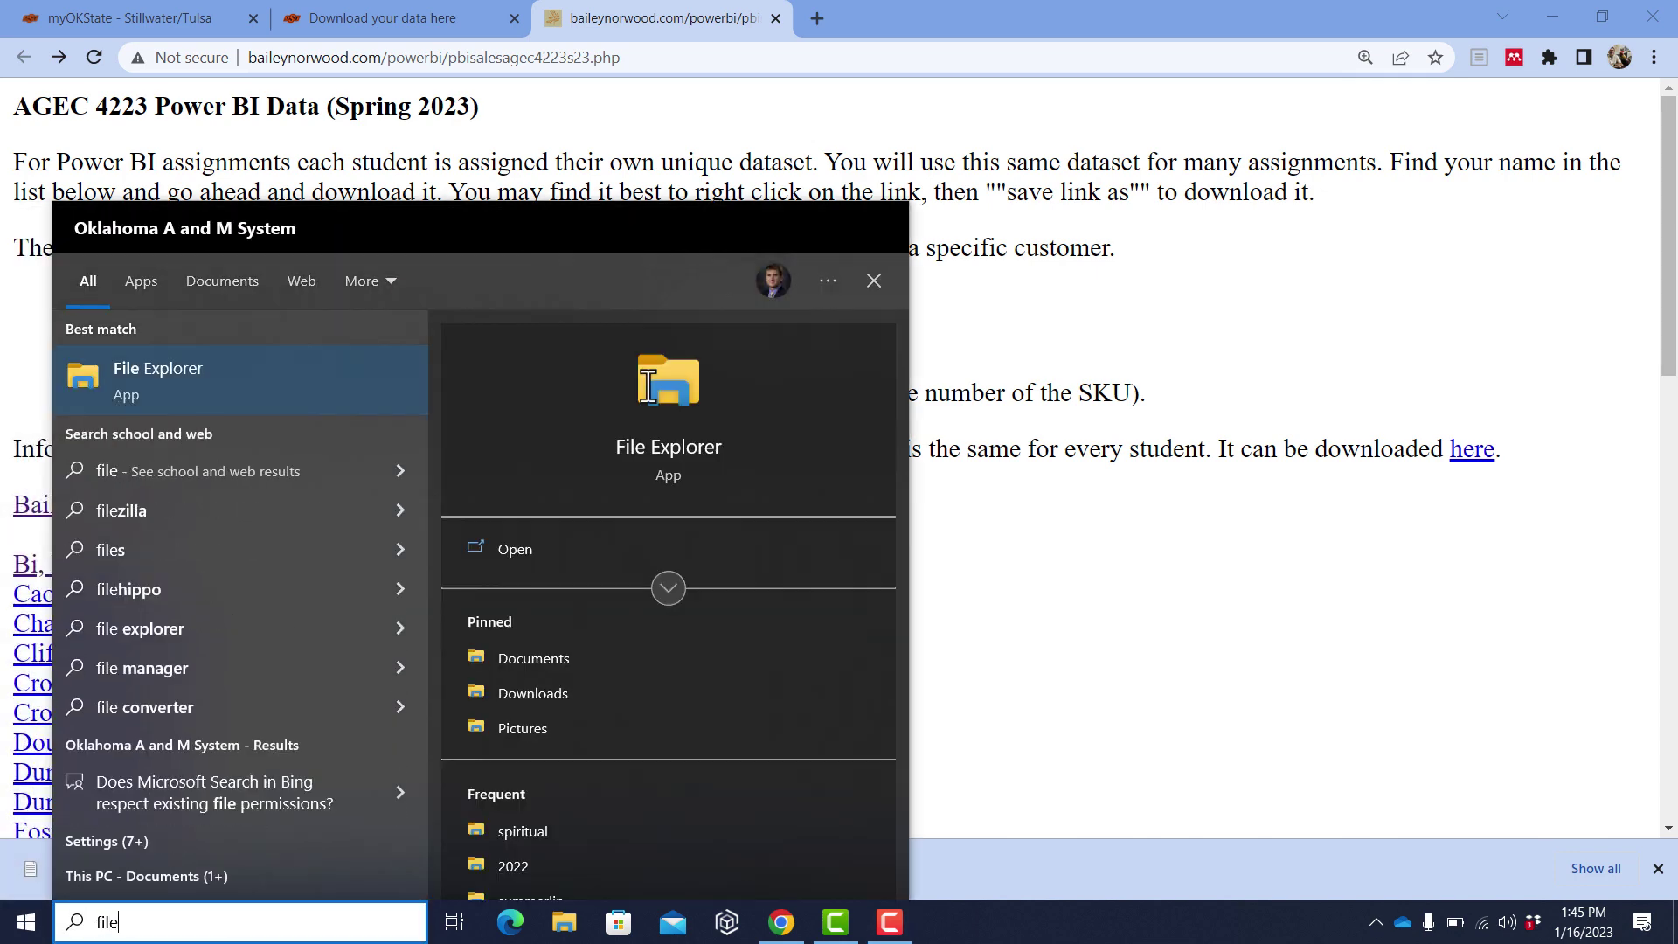
key(Return)
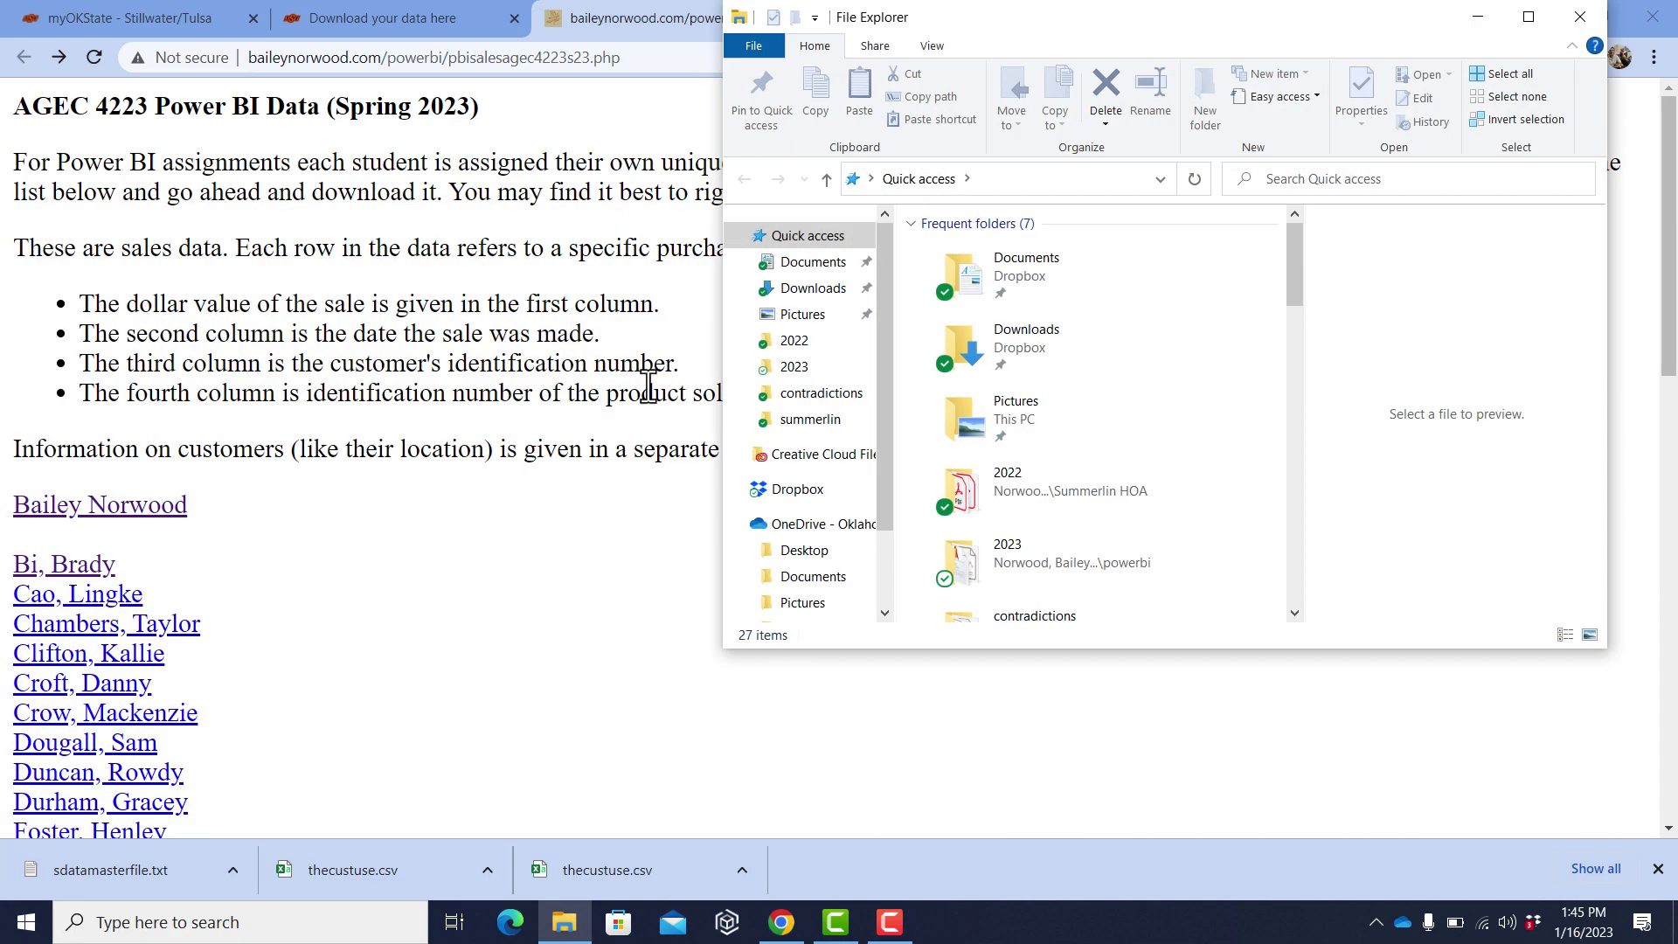
key(super+Up)
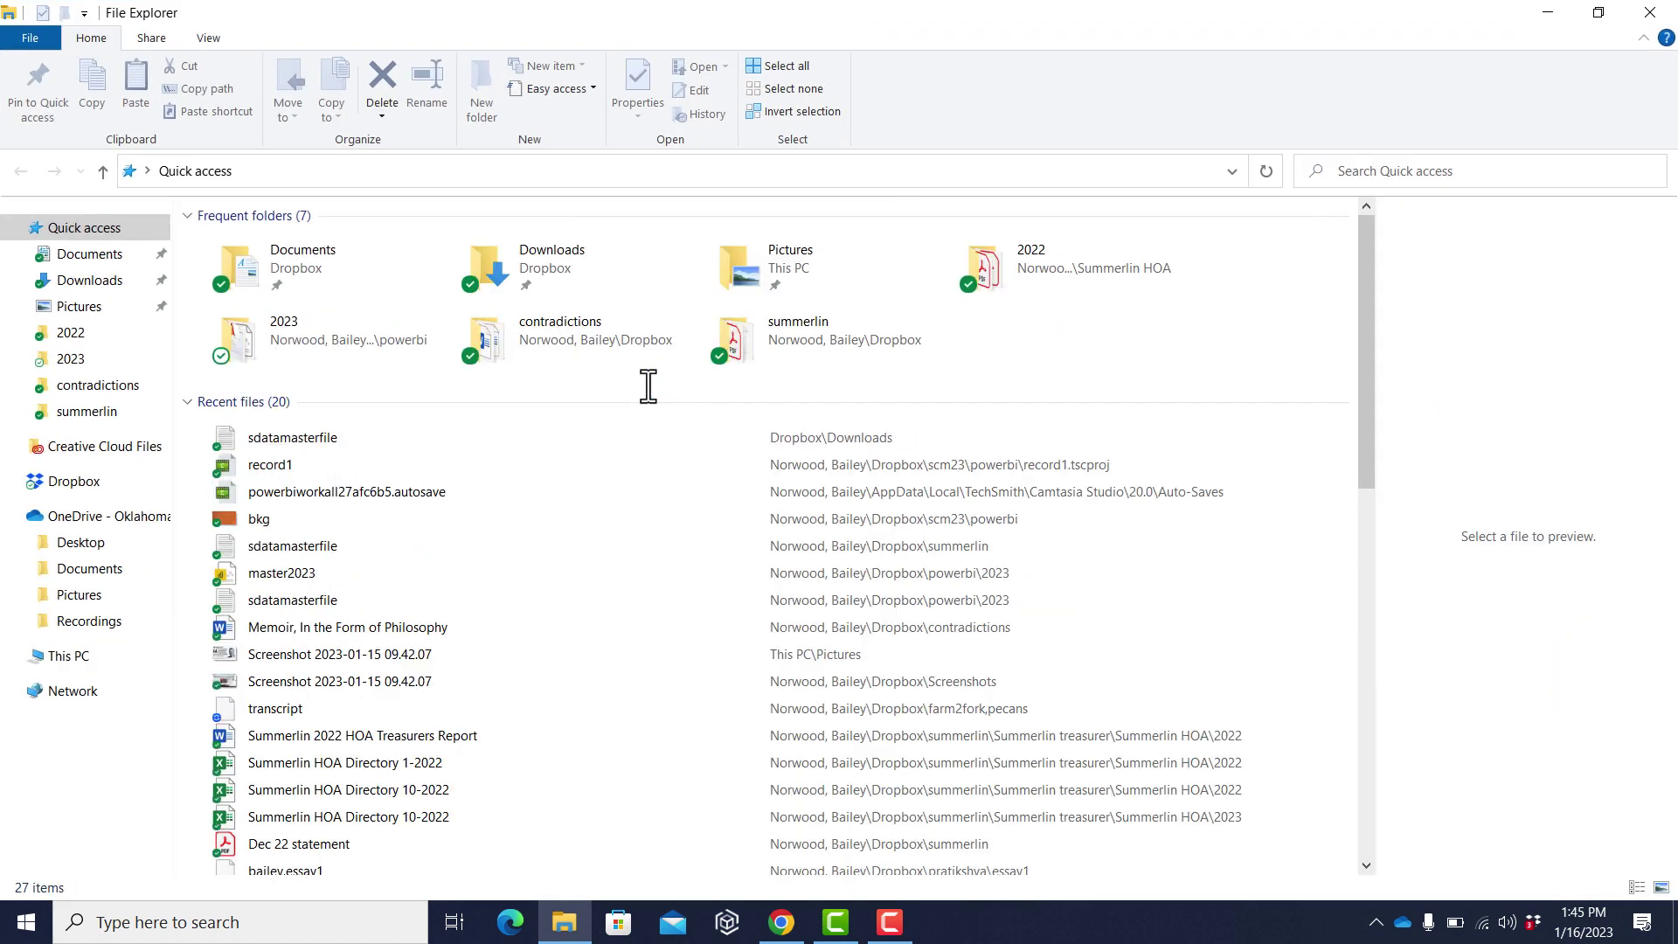
click(93, 284)
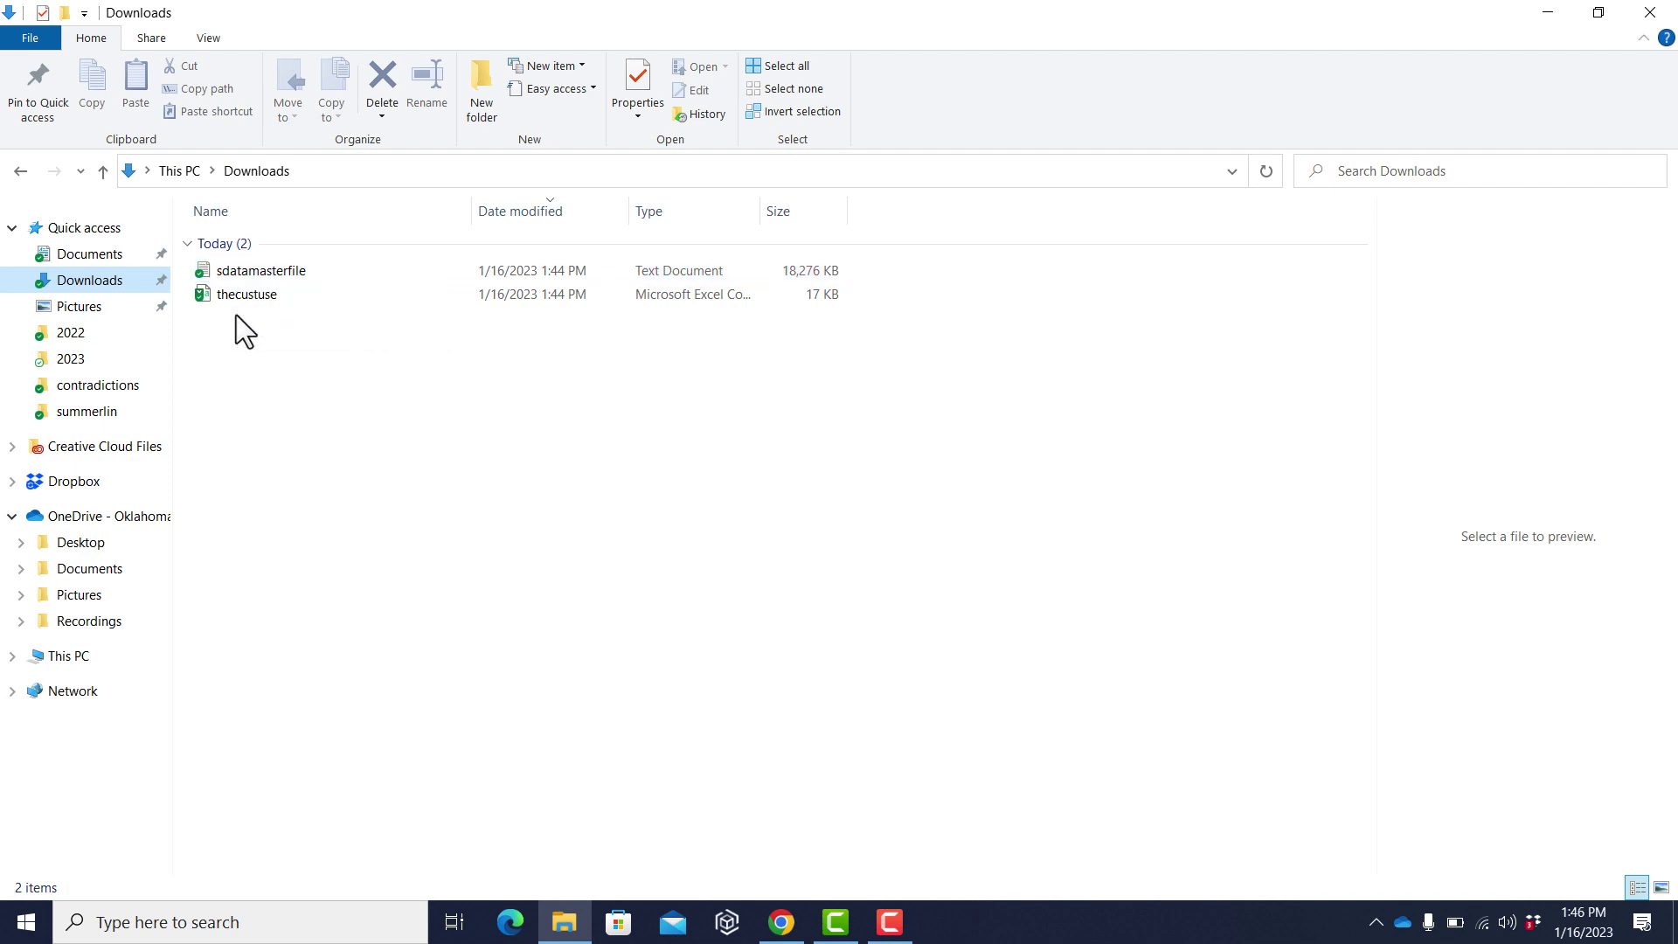
key(super+Left)
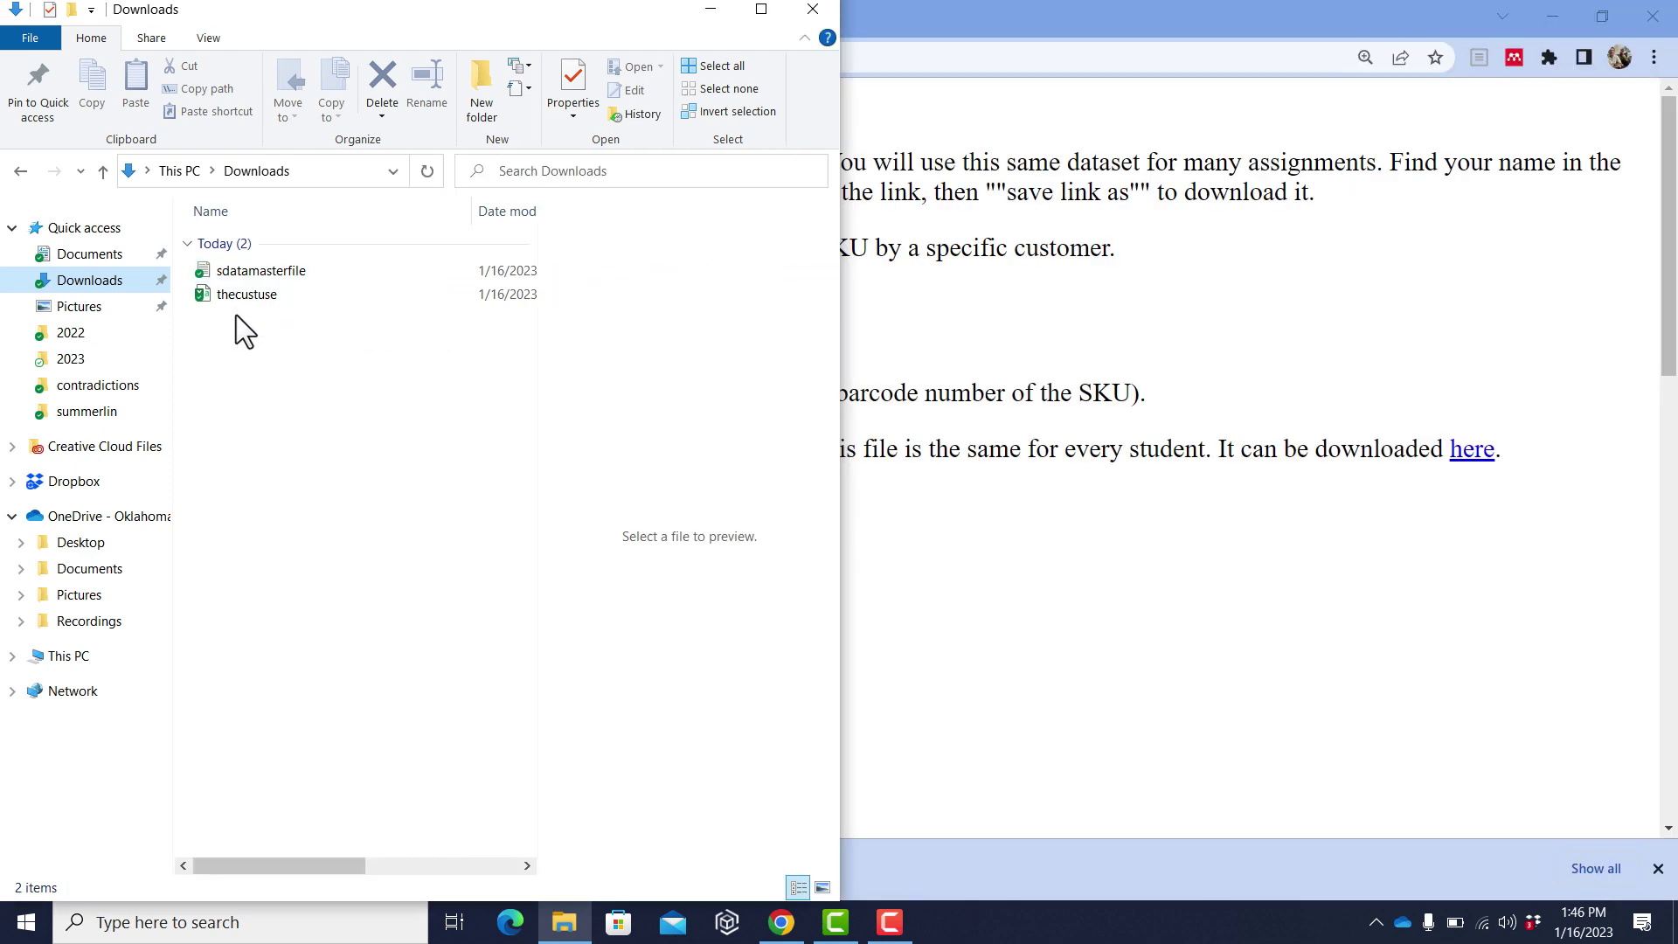
Launch a second File Explorer window snapped to the right half
key(super)
text(th)
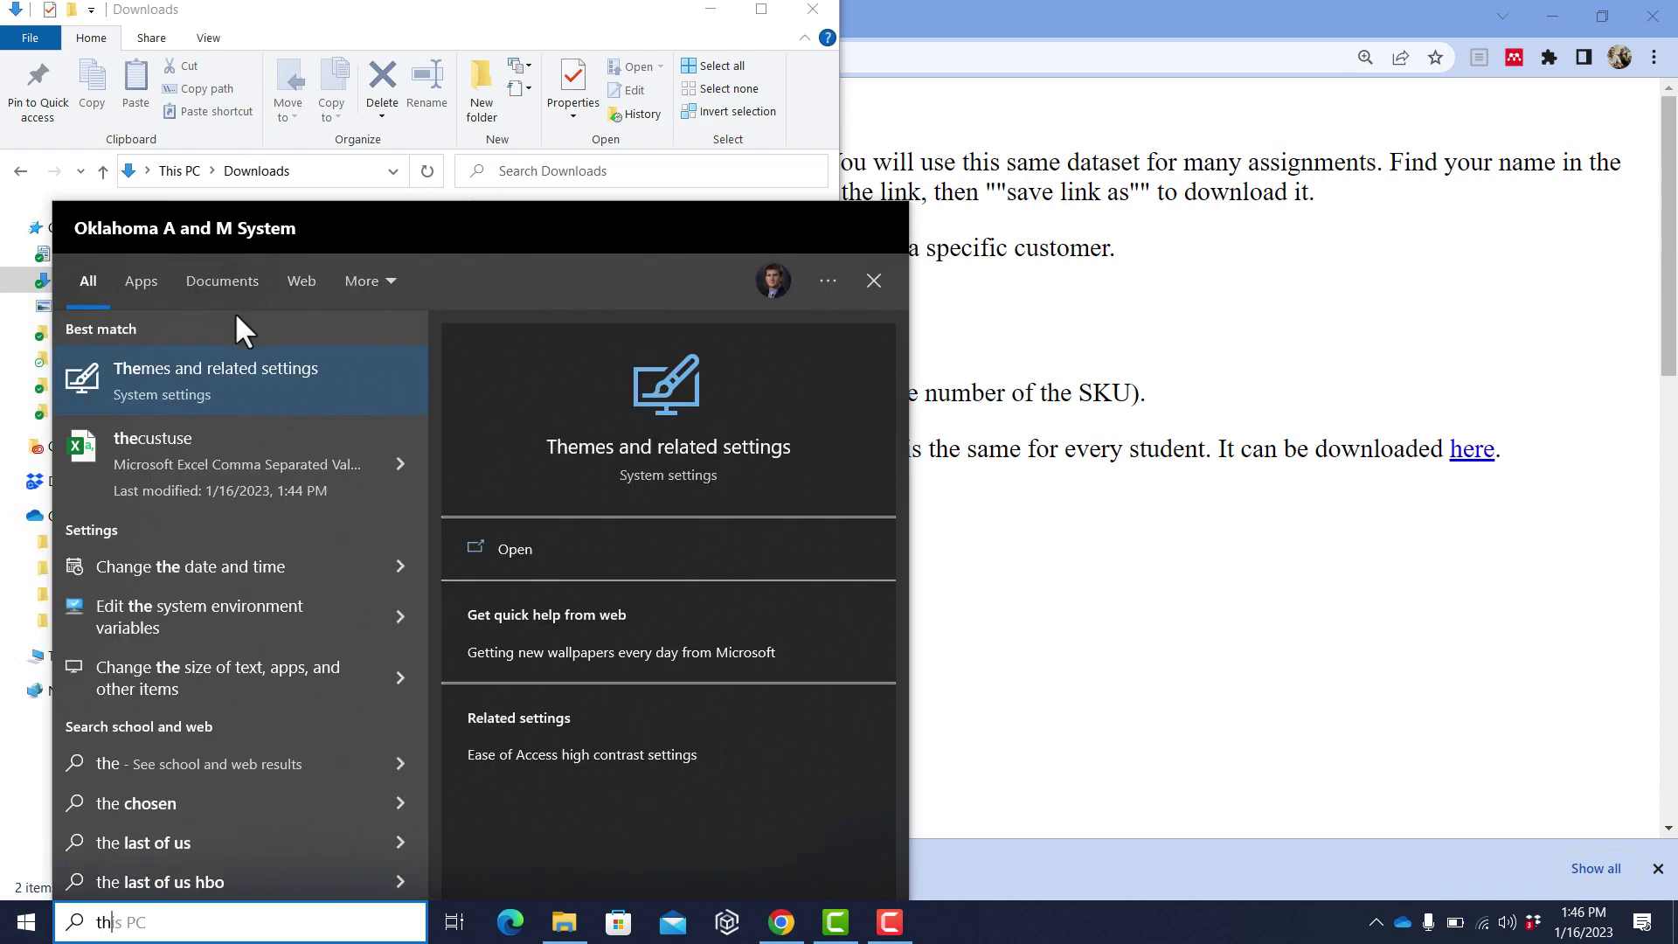
key(BackSpace)
key(BackSpace)
text(fi)
key(Return)
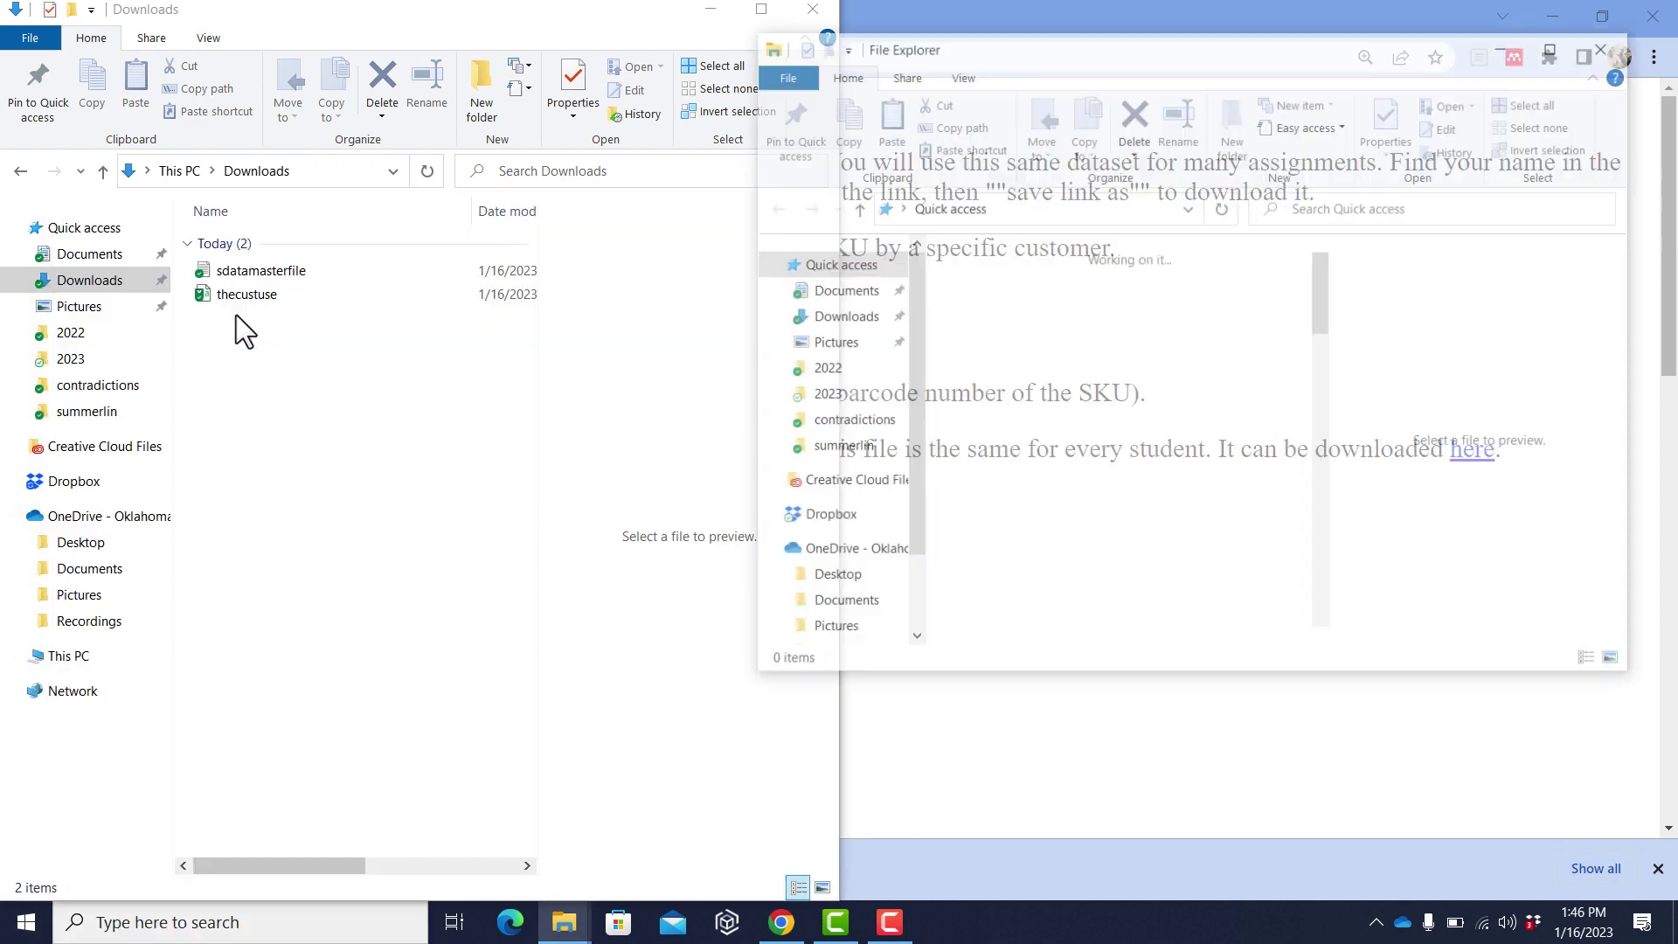
key(super+Right)
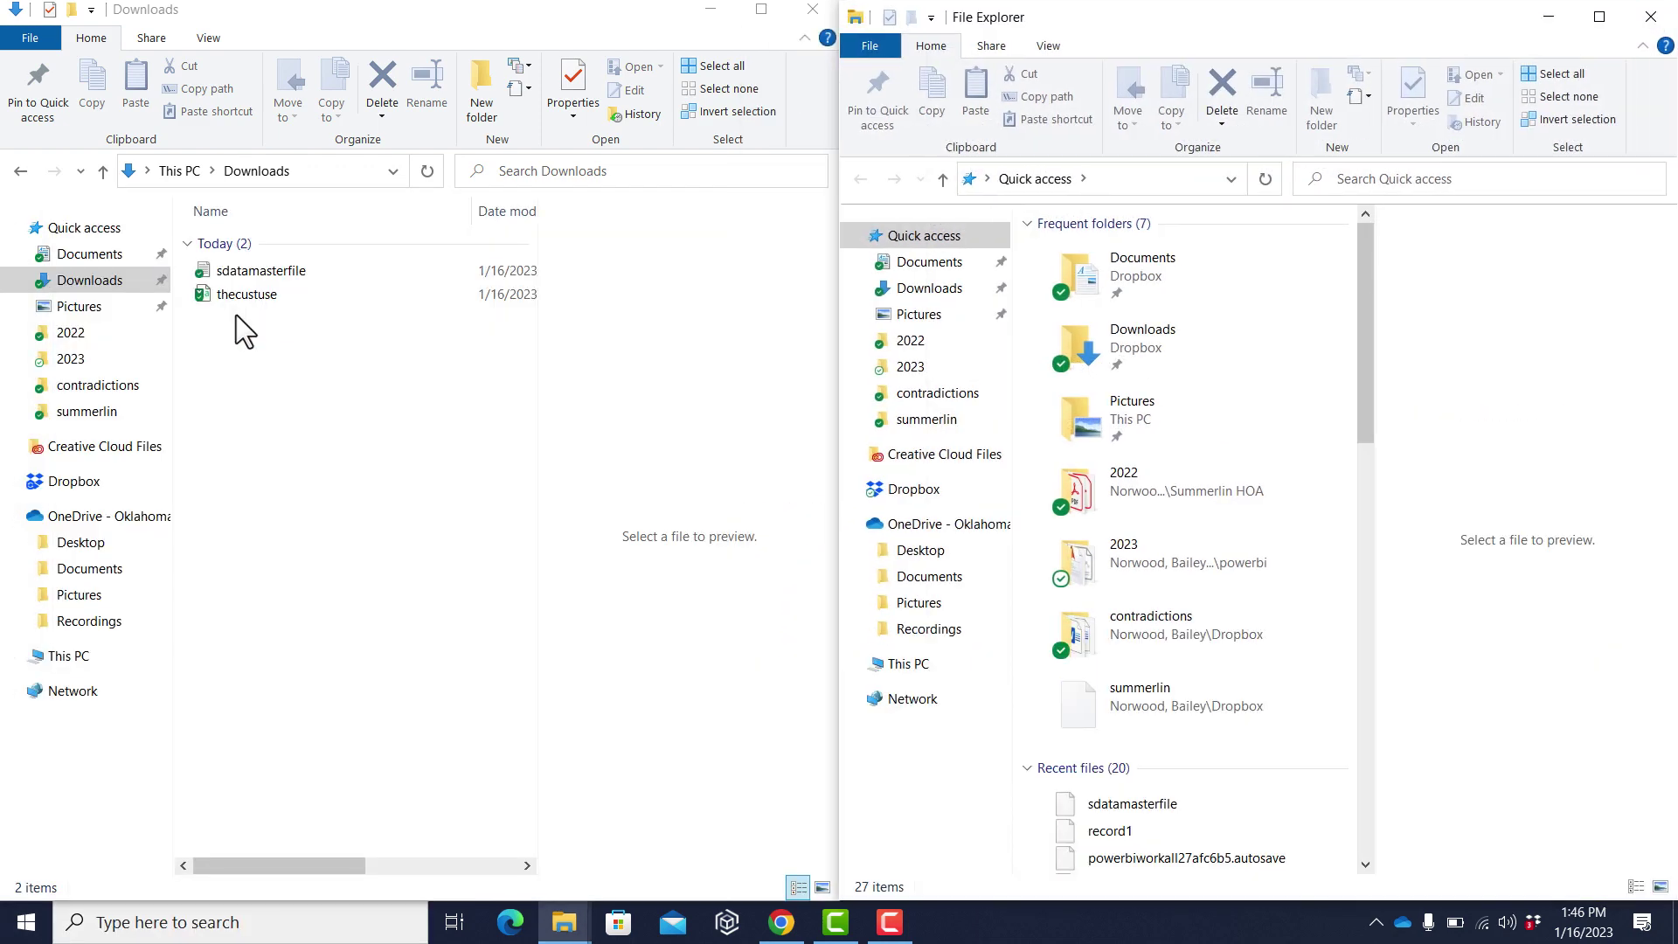
Create a new folder named agec4223 in Dropbox and open it
click(914, 489)
click(1322, 116)
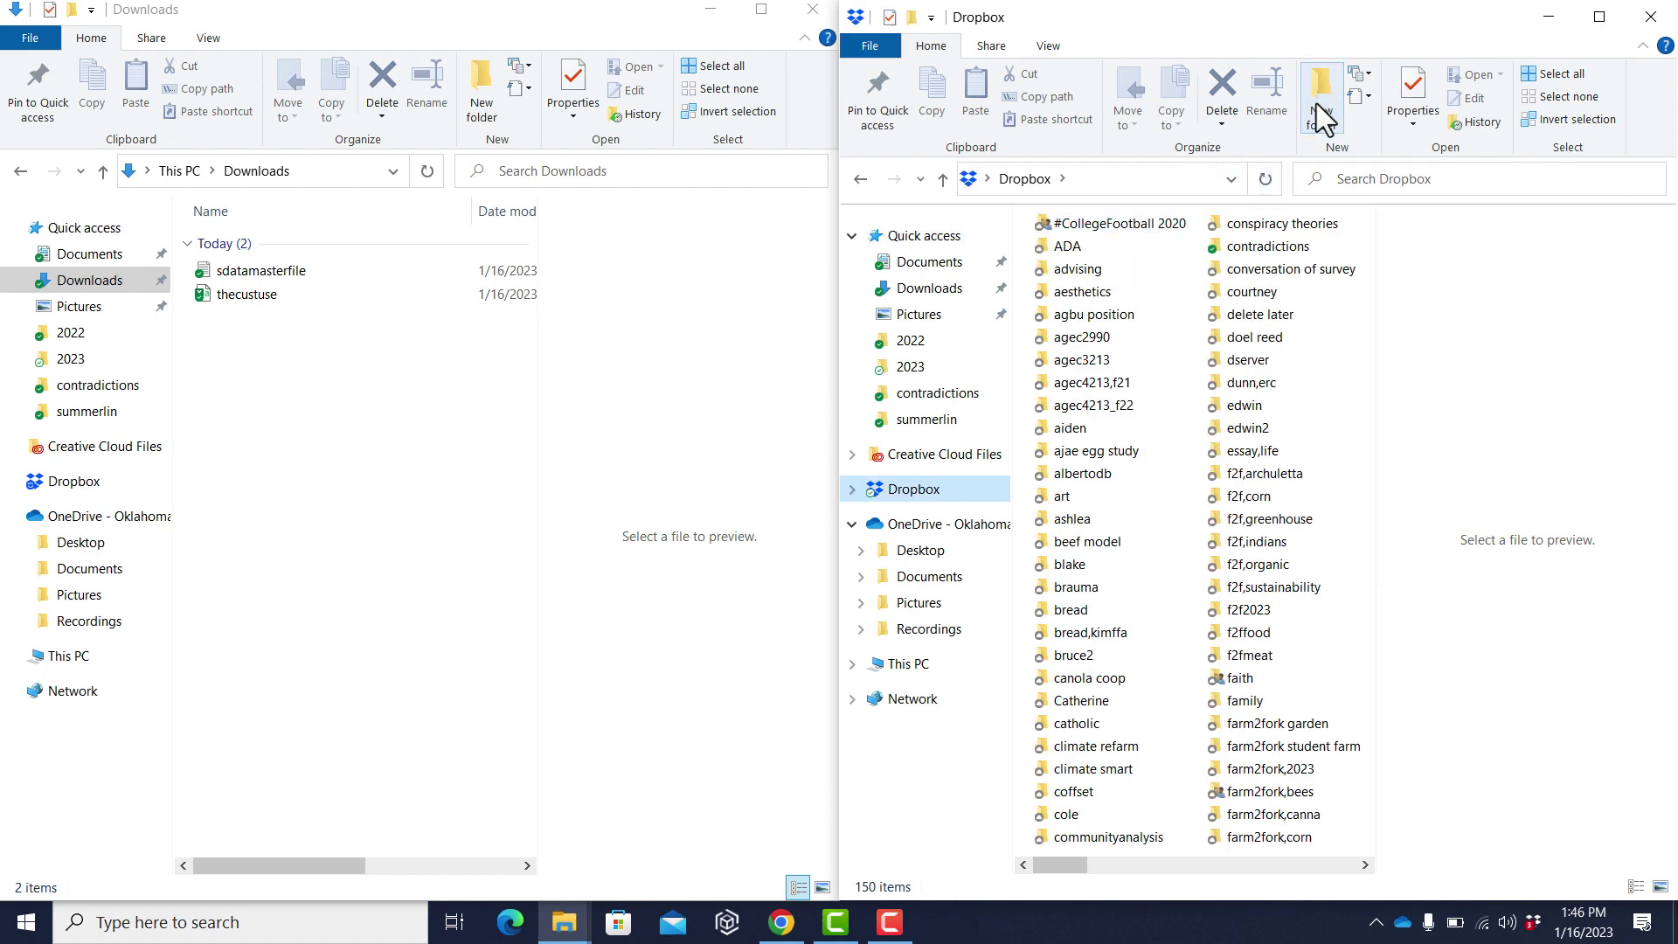
text(agec)
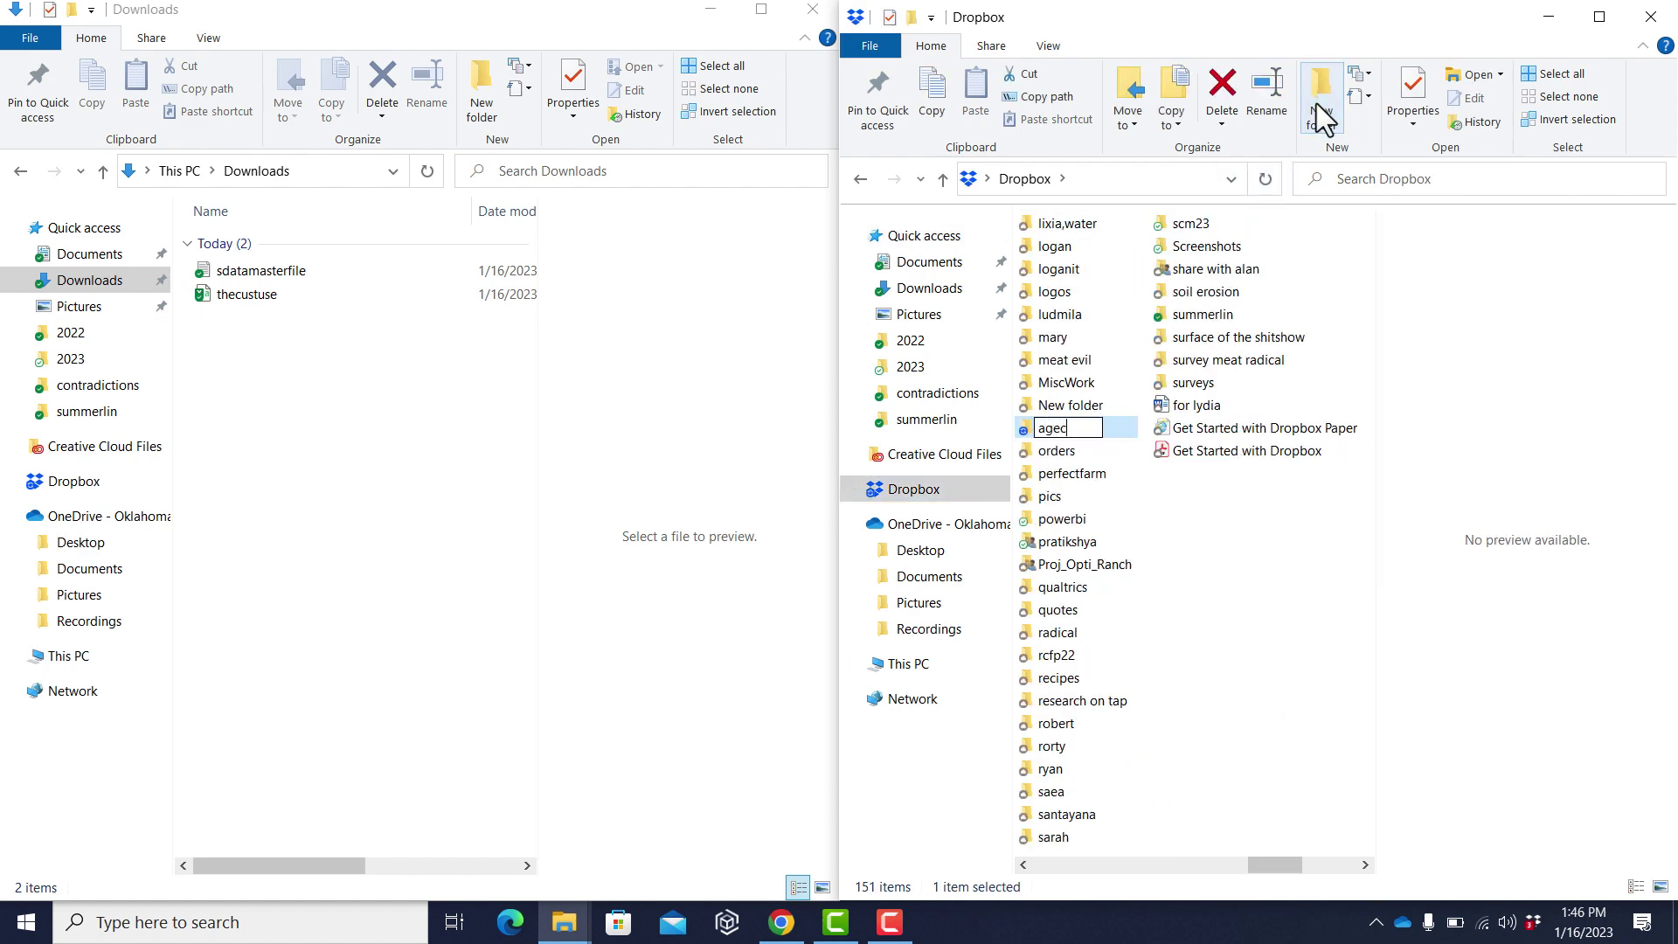
text(4223)
key(Return)
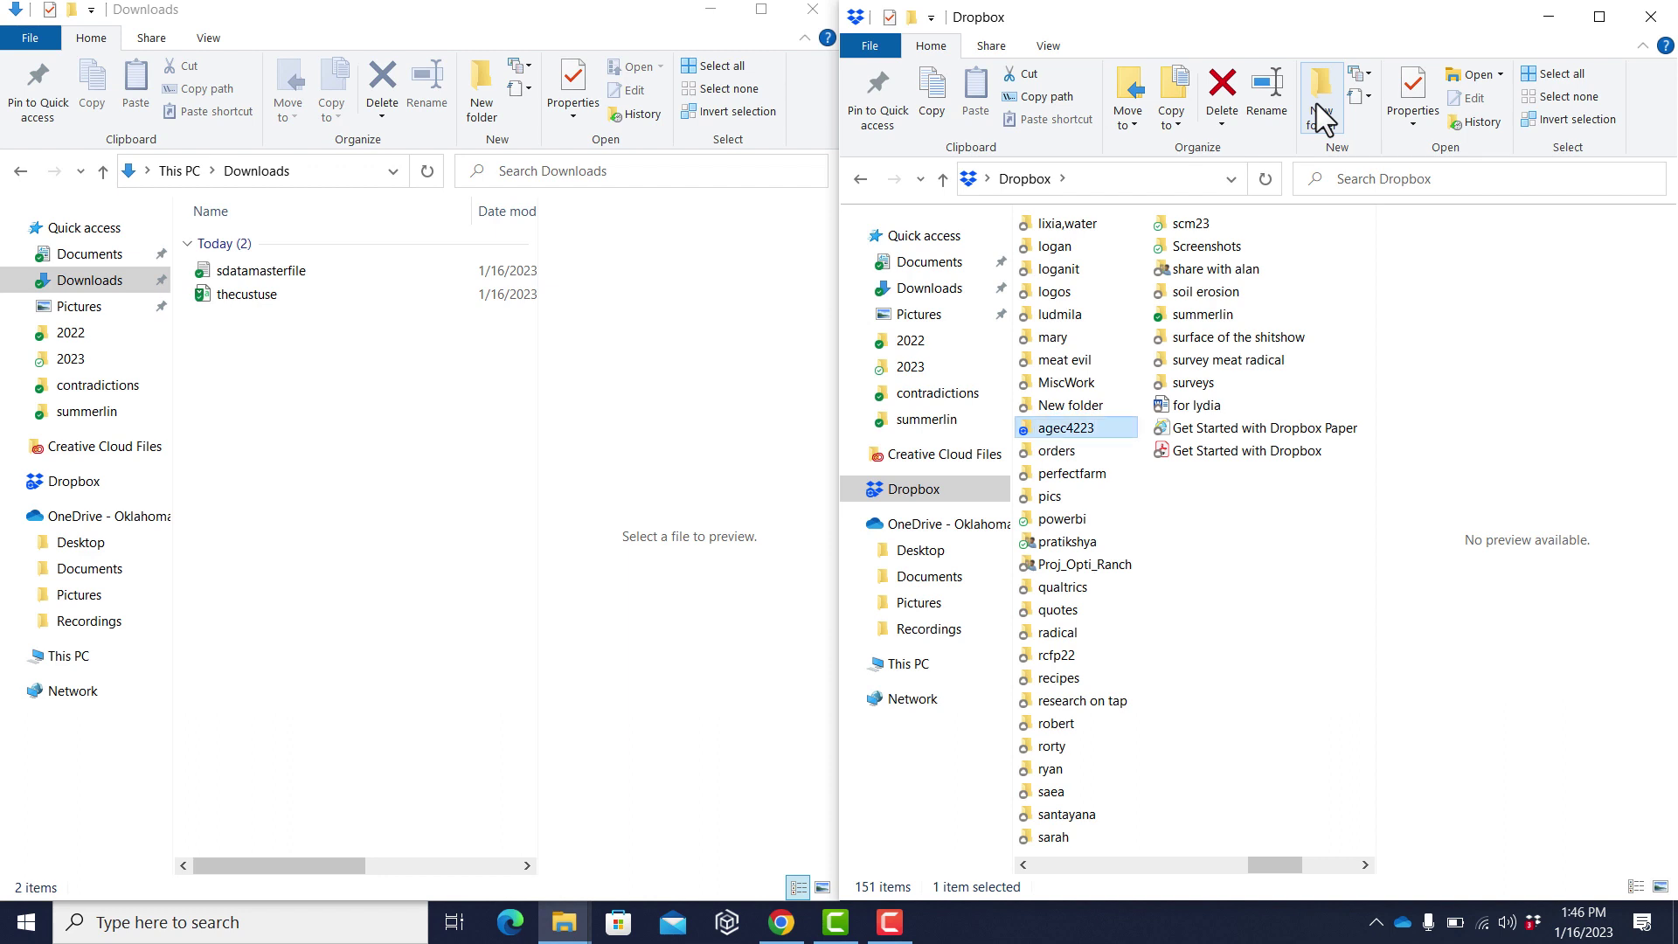
key(Return)
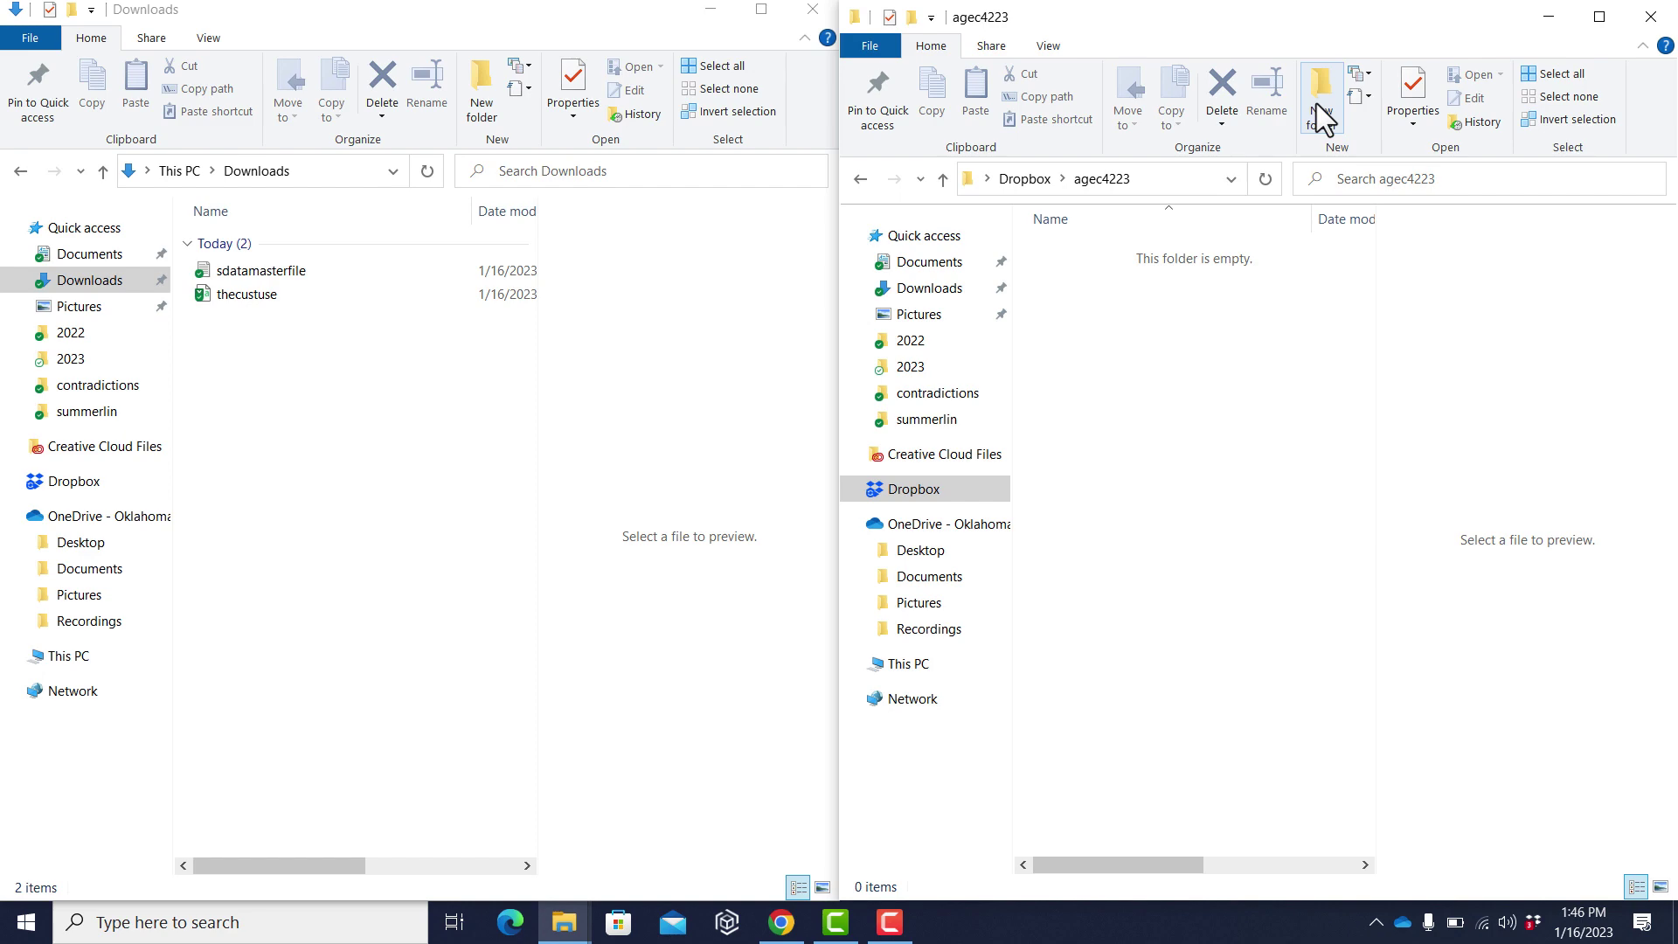
Copy thecustuse and sdatamasterfile from Downloads into the agec4223 folder
click(374, 296)
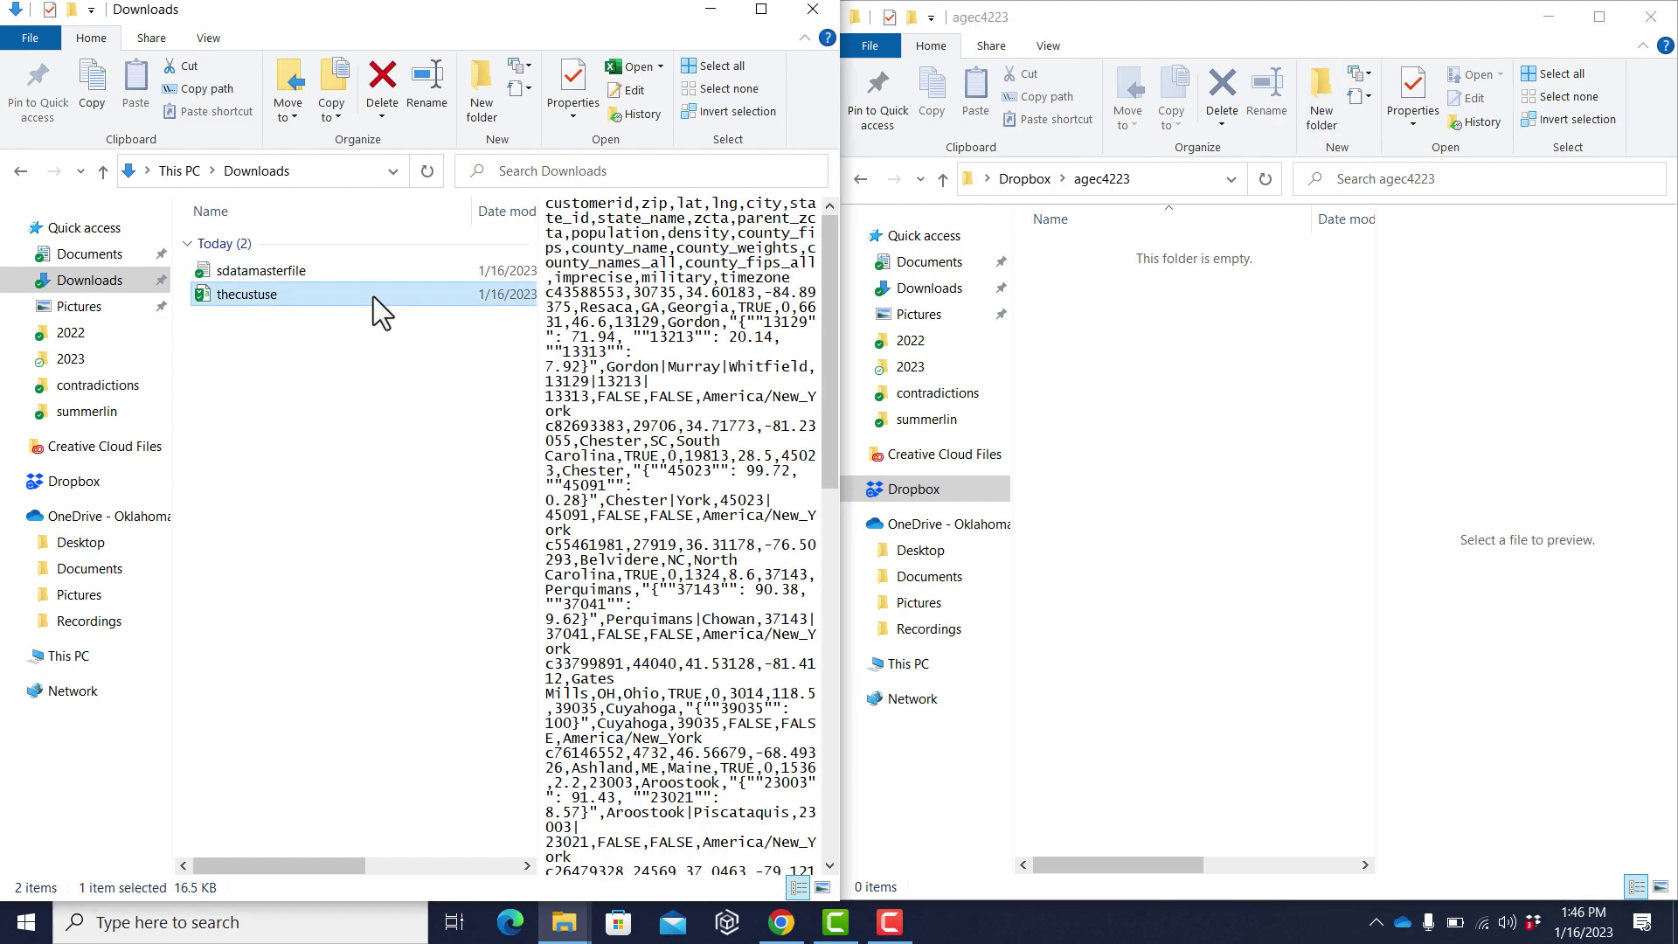
key(shift+Up)
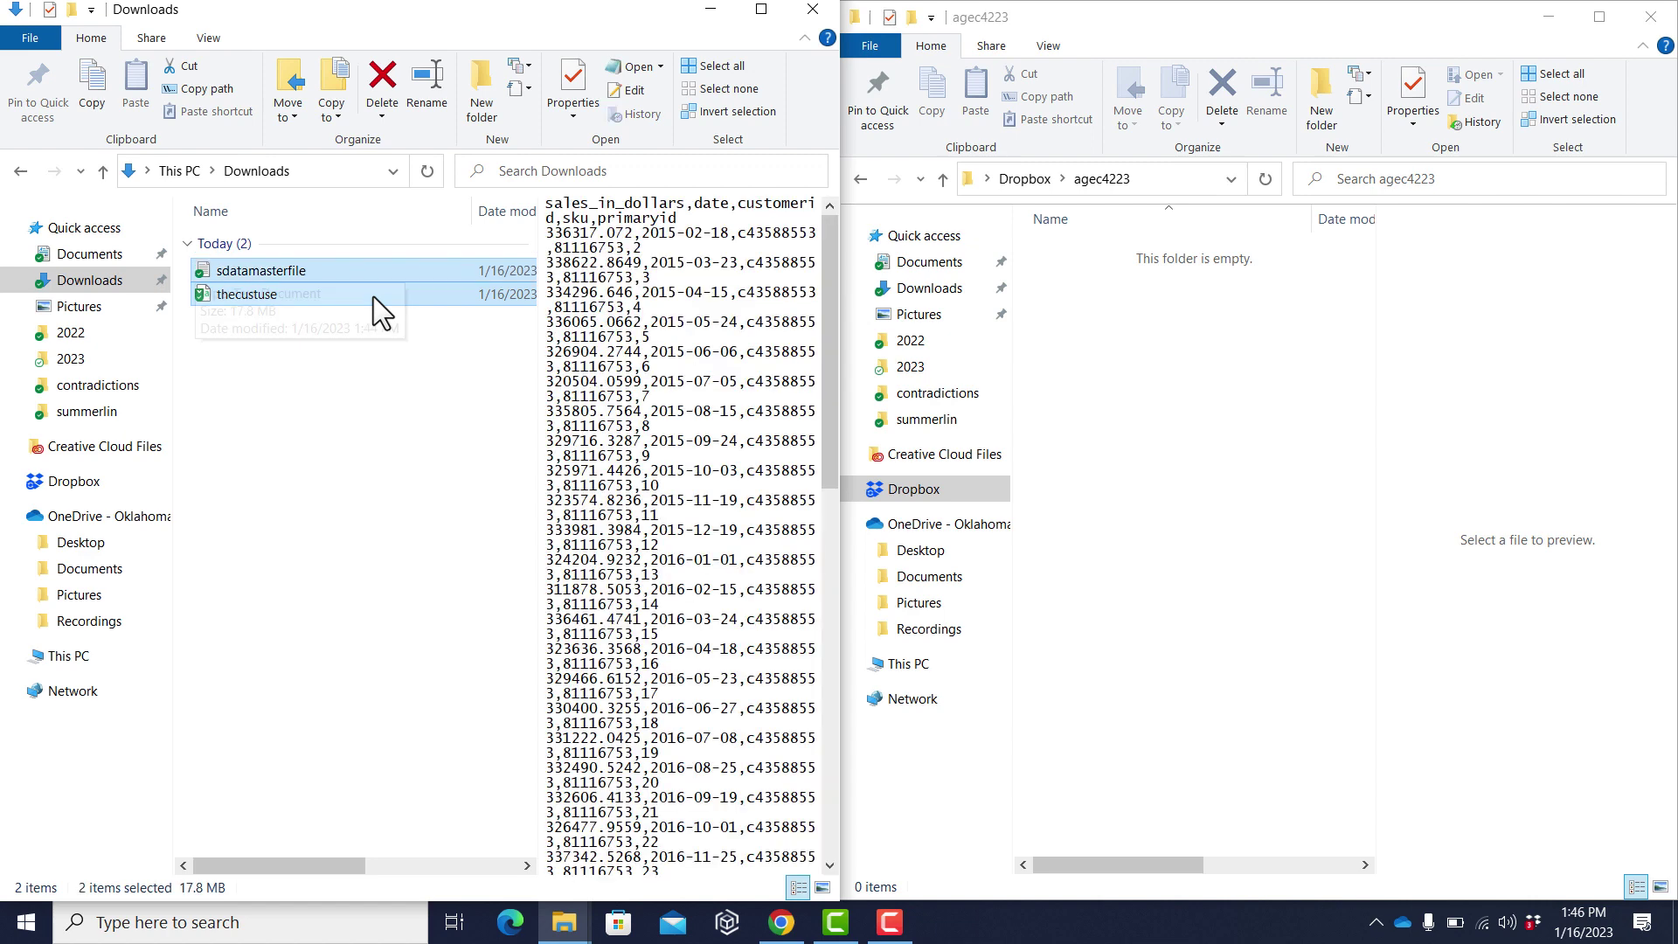
click(1140, 343)
key(ctrl+v)
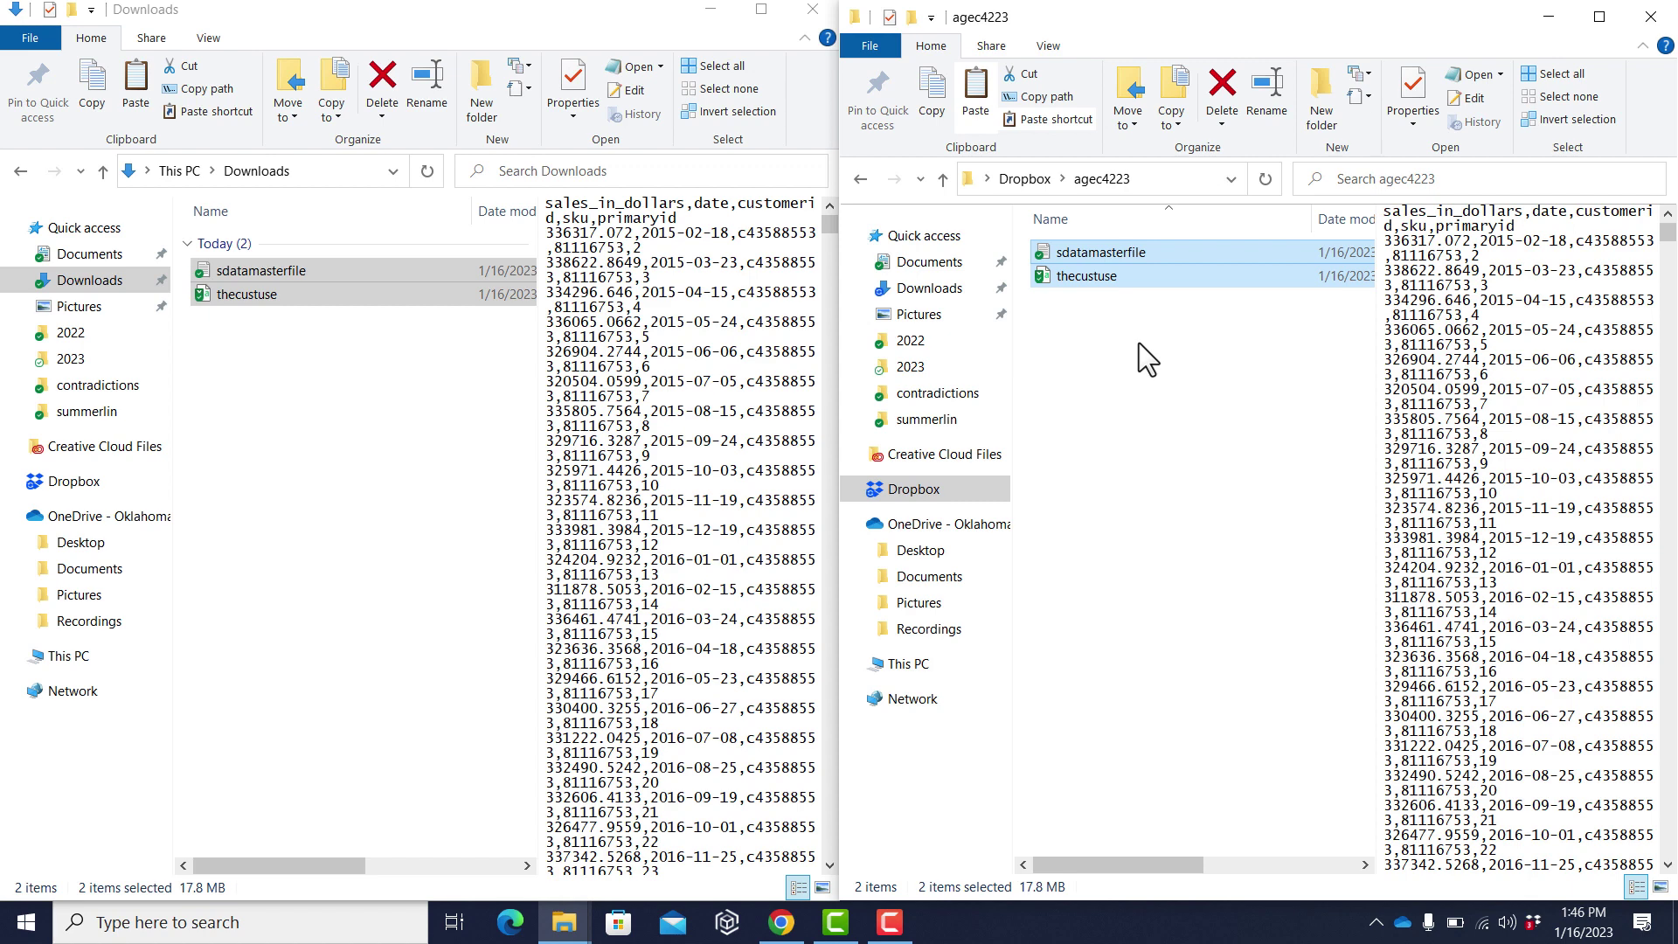
Launch Power BI Desktop from a Start search for 'power'
key(super)
text(power)
key(Escape)
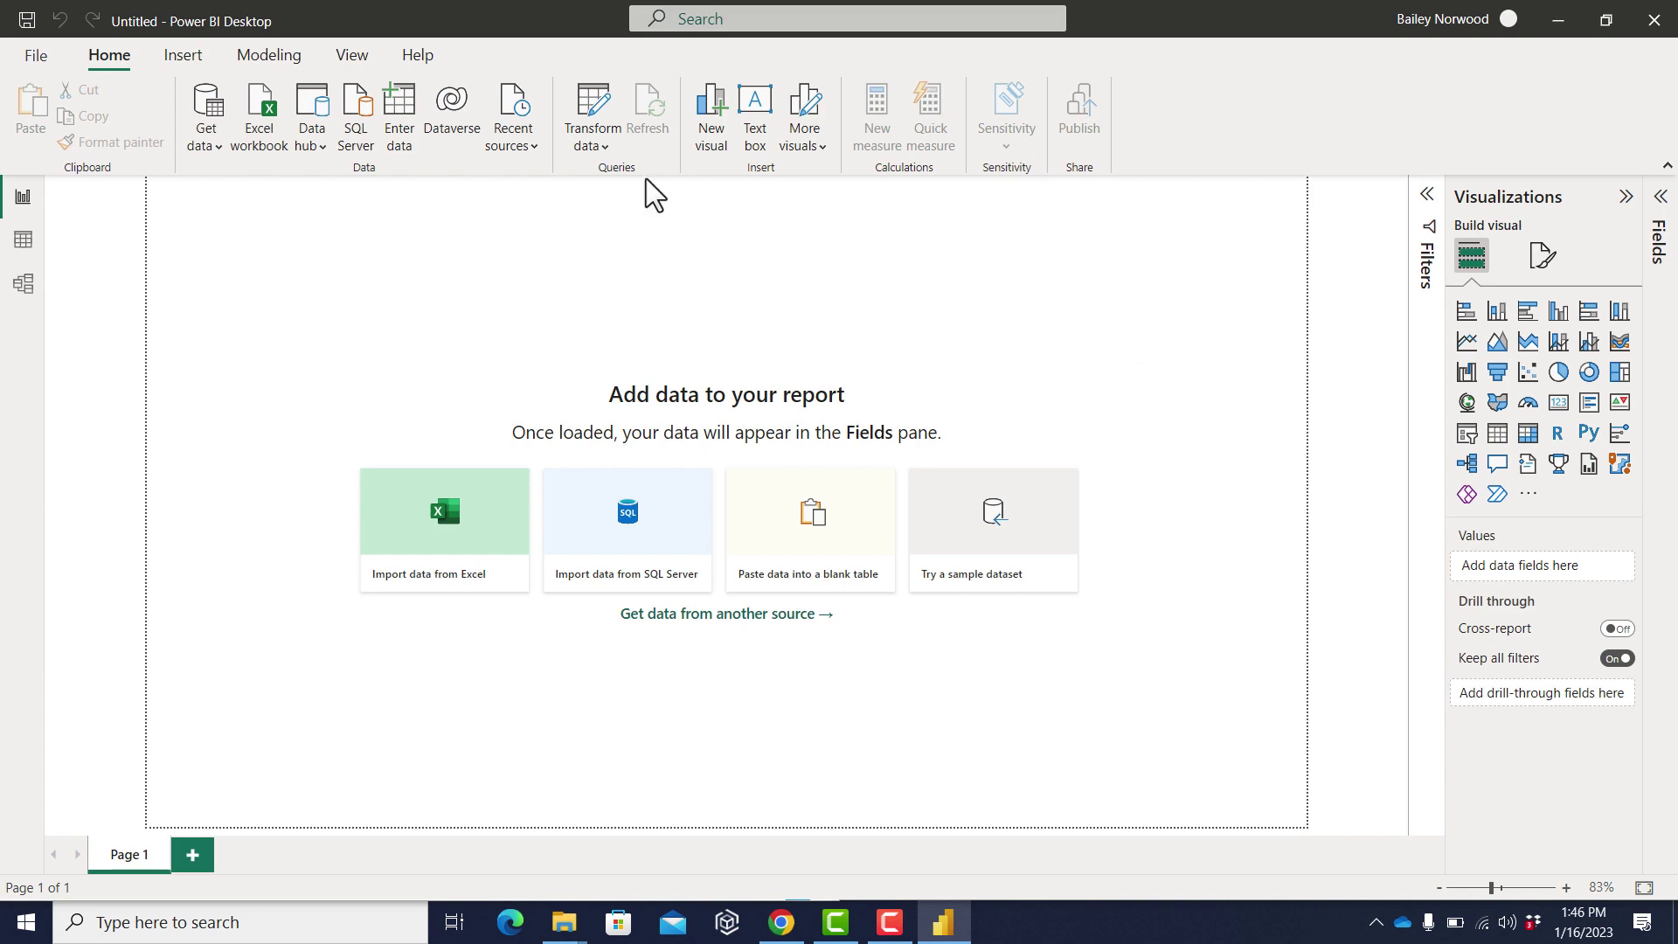
Save the blank report as readdata in the Dropbox agec4223 folder
click(27, 21)
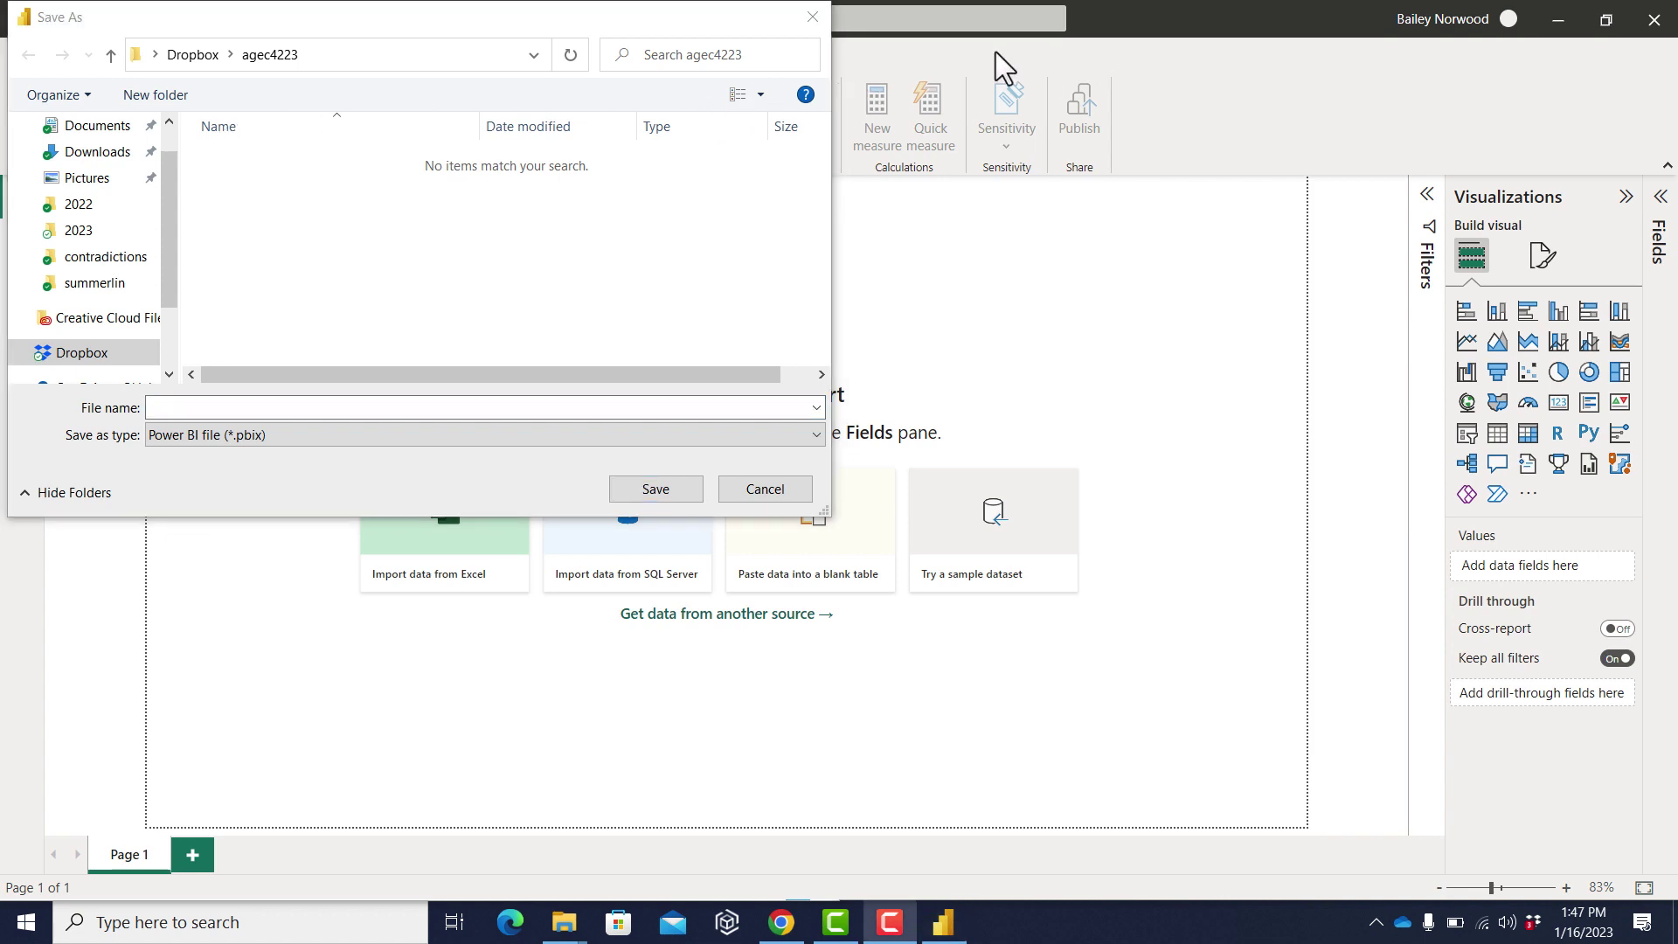
click(77, 352)
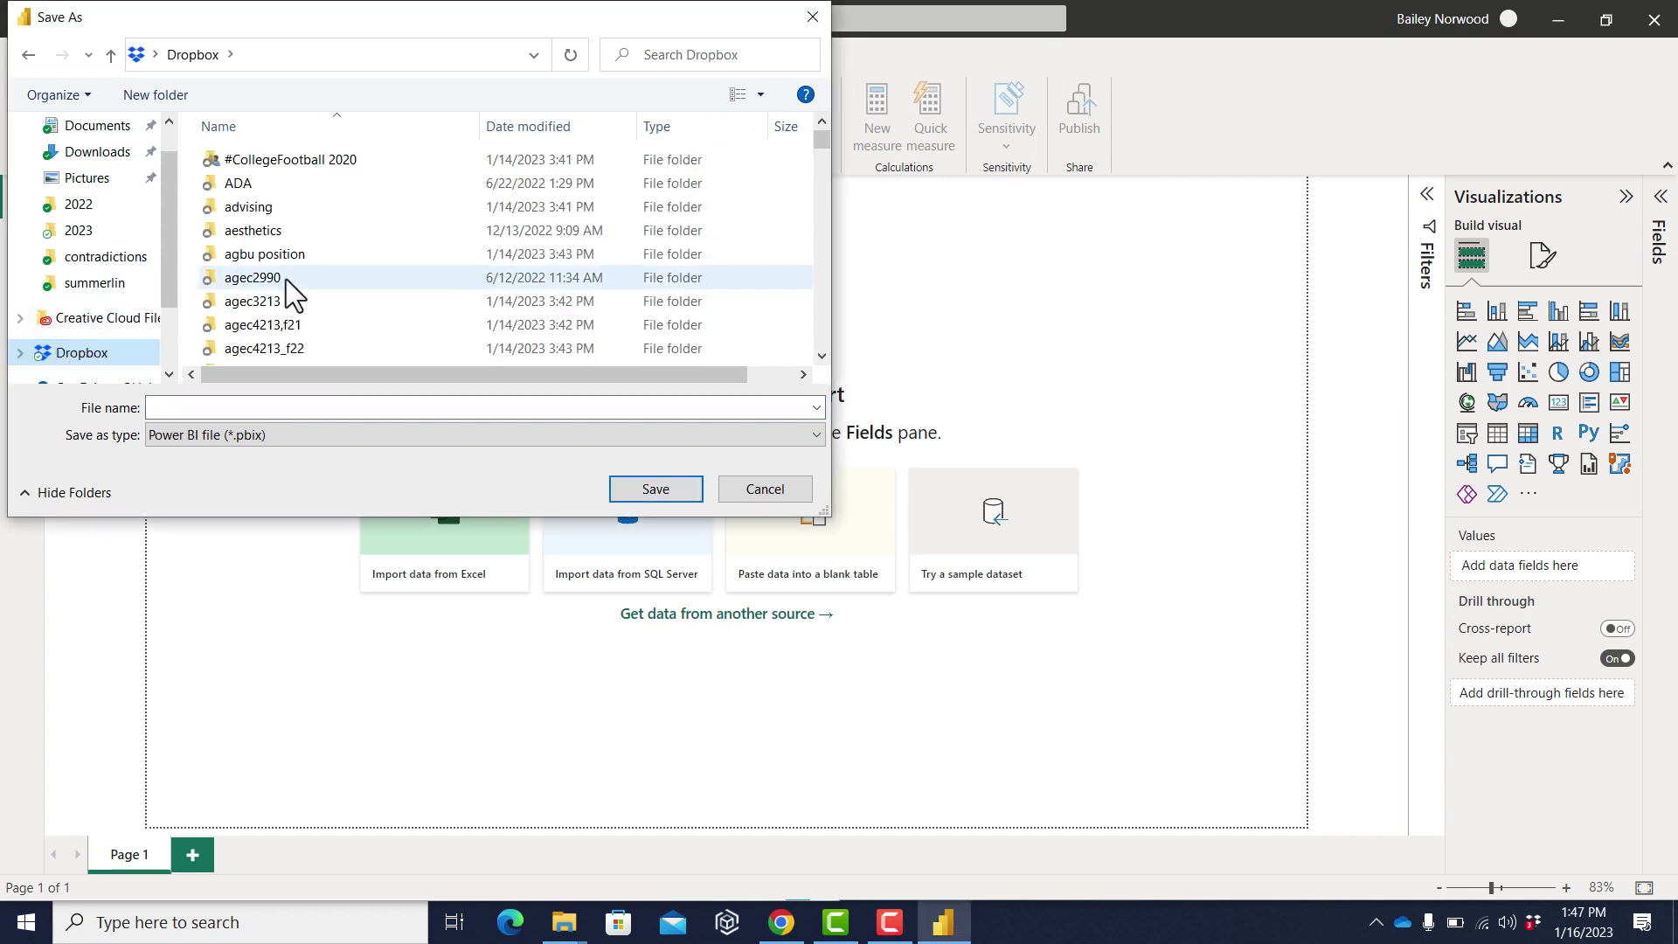
scroll(296, 278, down, 1)
click(280, 300)
double_click(280, 301)
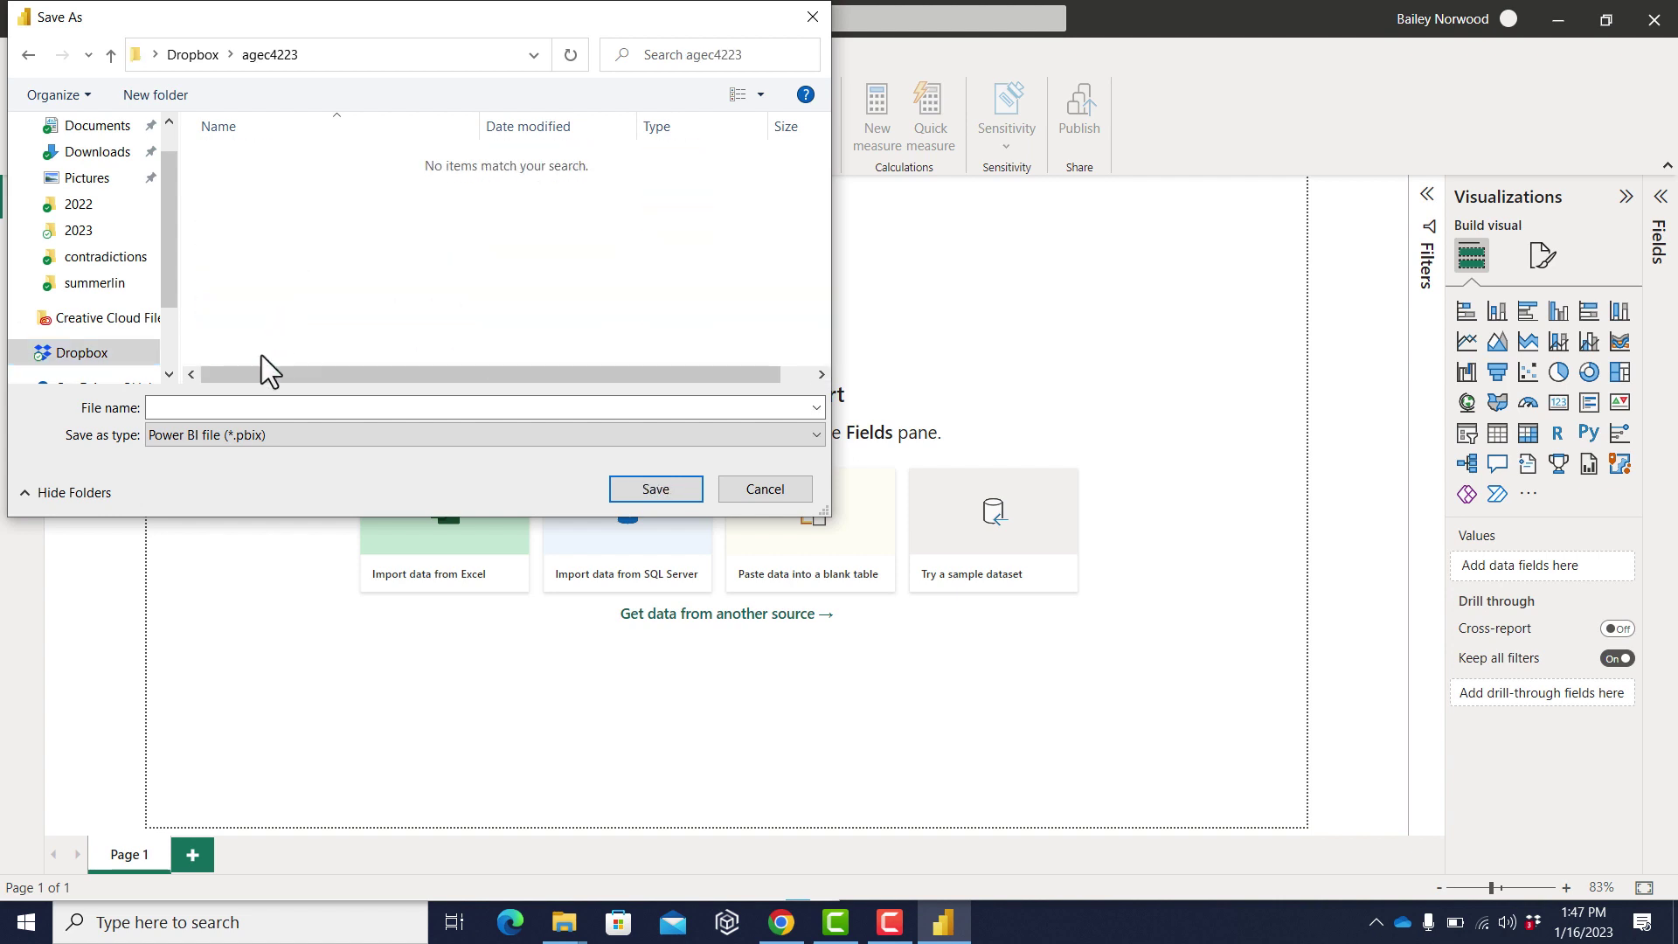
click(256, 408)
text(readdata)
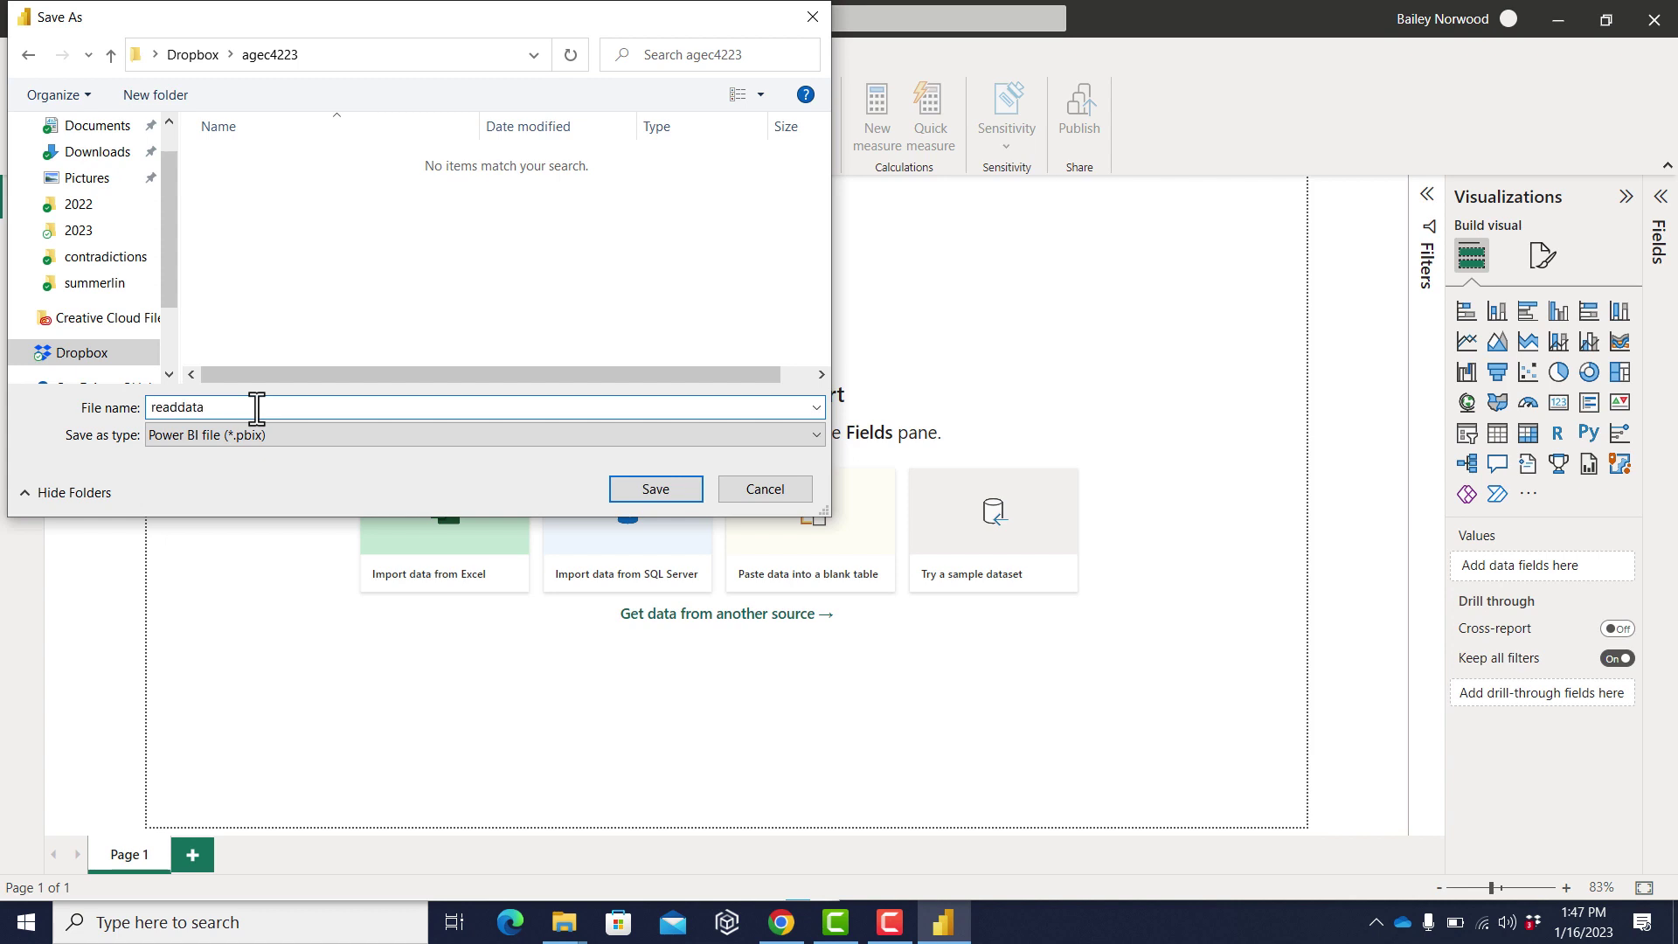
key(Return)
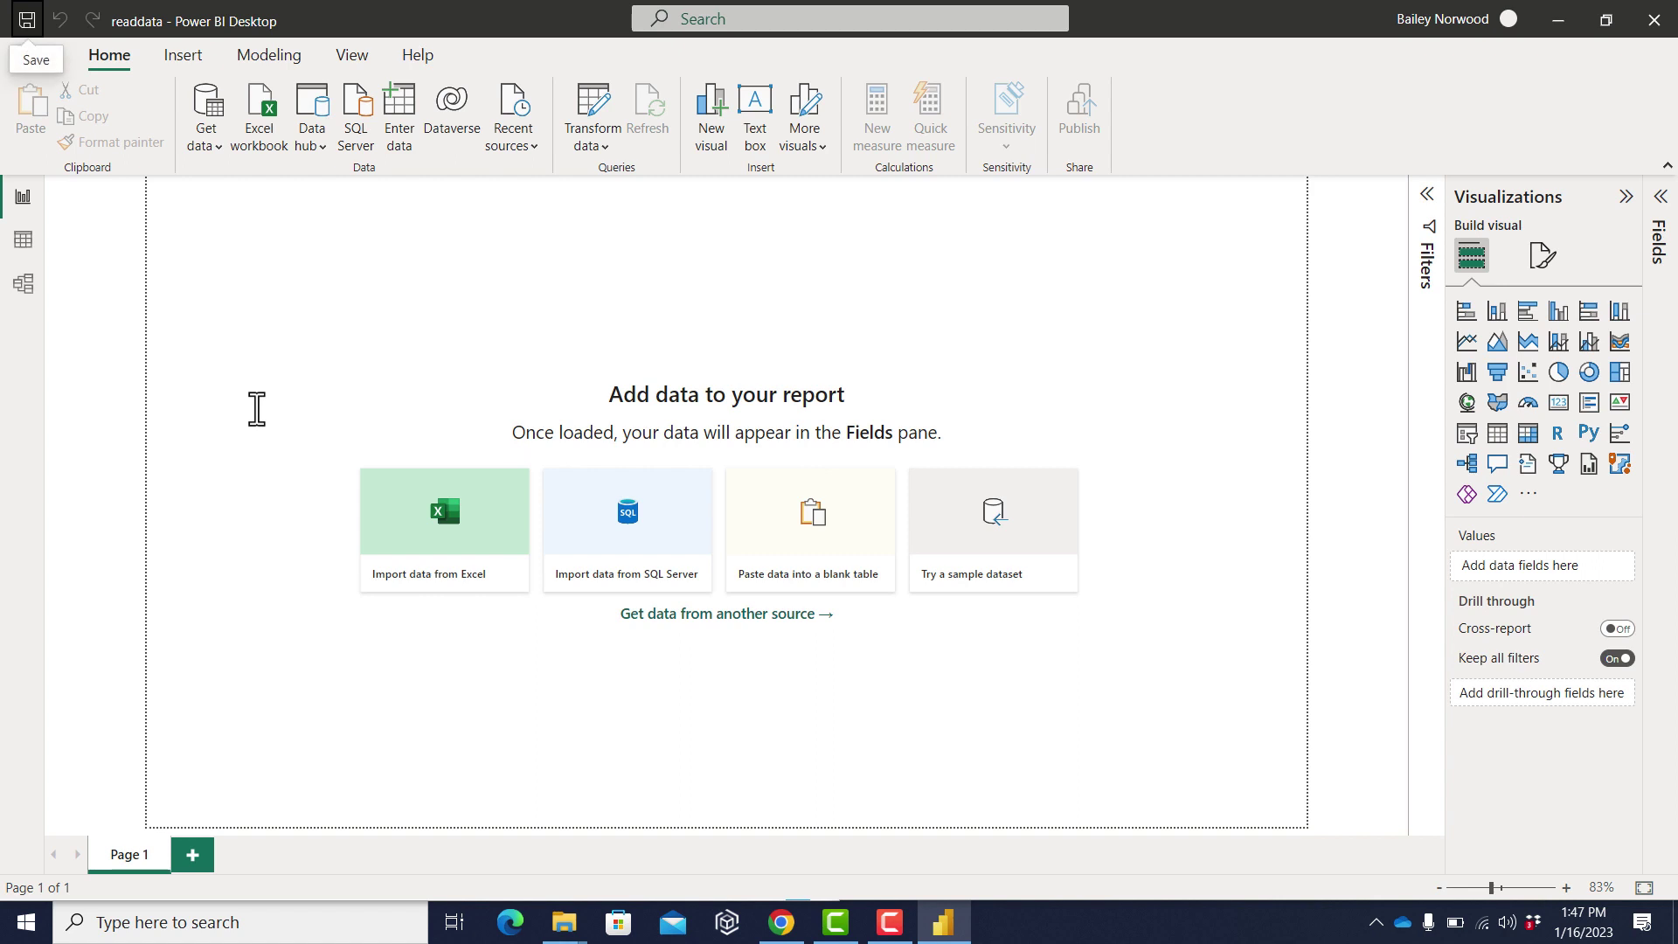
Import sdatamasterfile from agec4223 through the Text/CSV source to see its comma-delimited preview
click(211, 140)
key(alt+Tab)
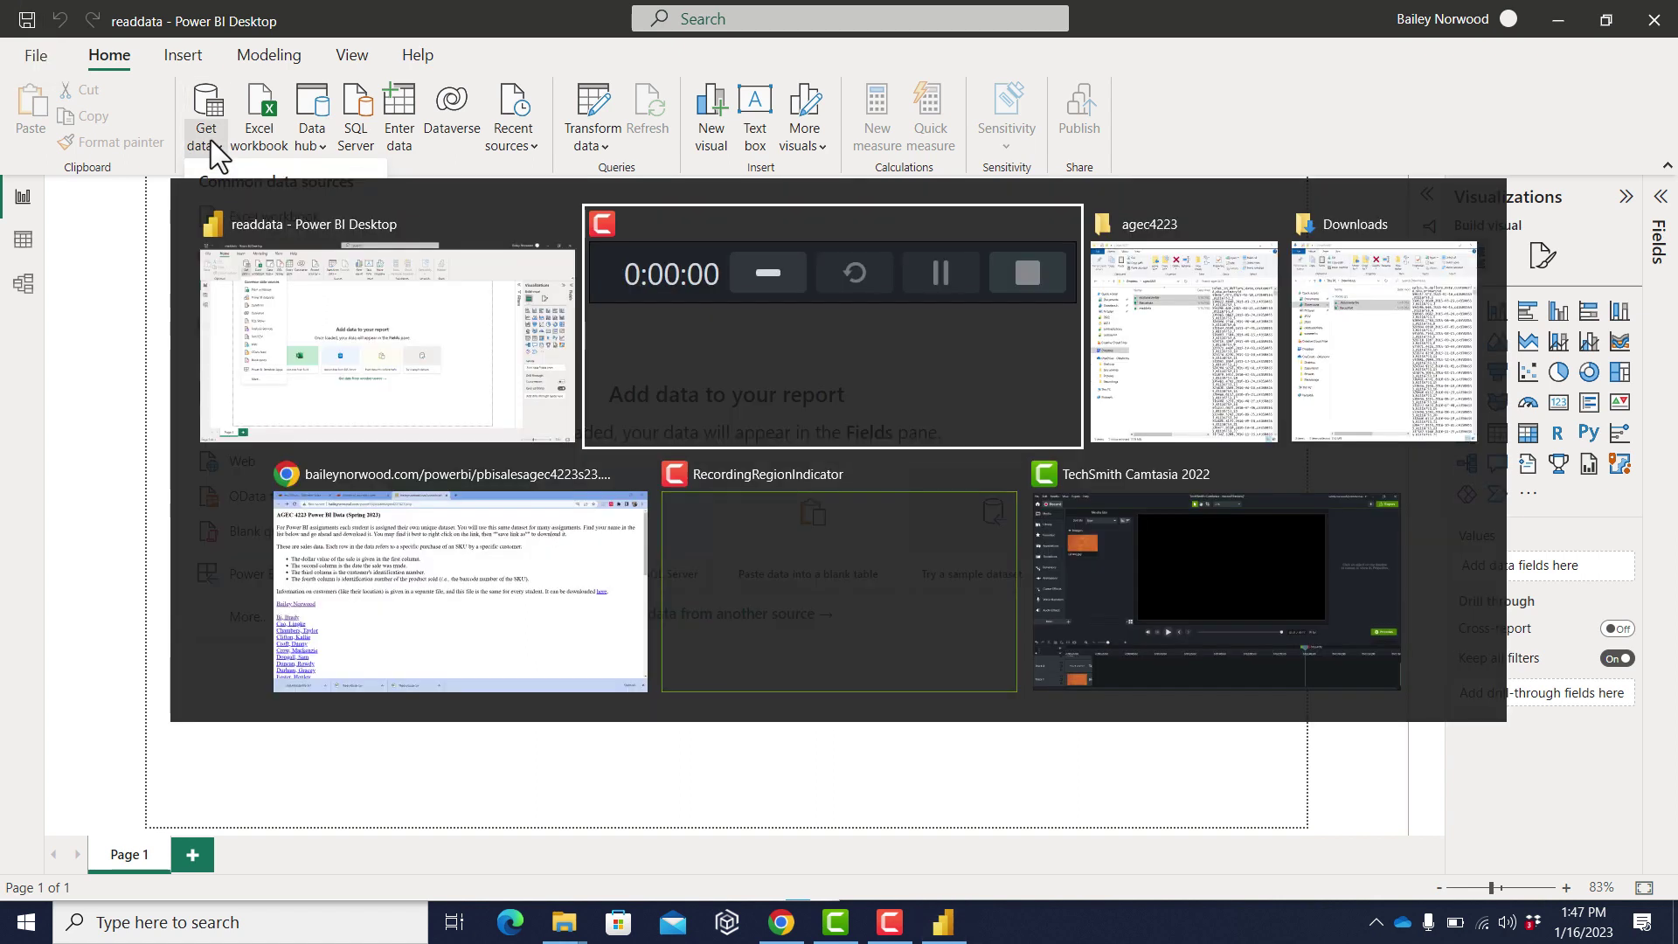
key(alt+Tab)
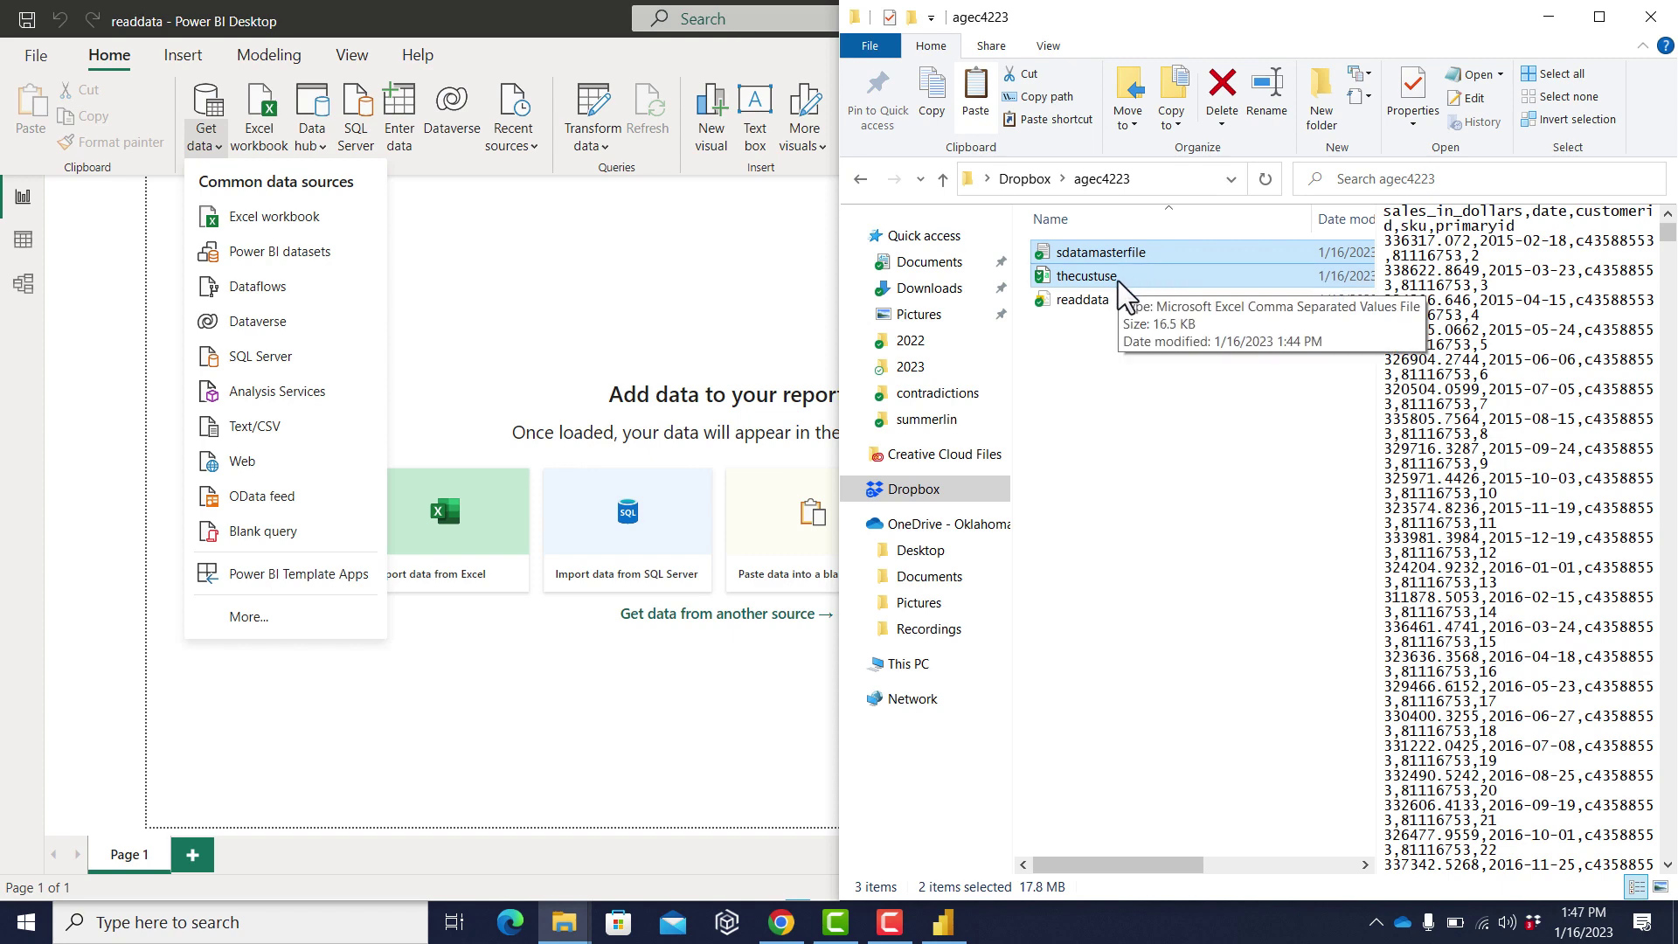
key(alt+Tab)
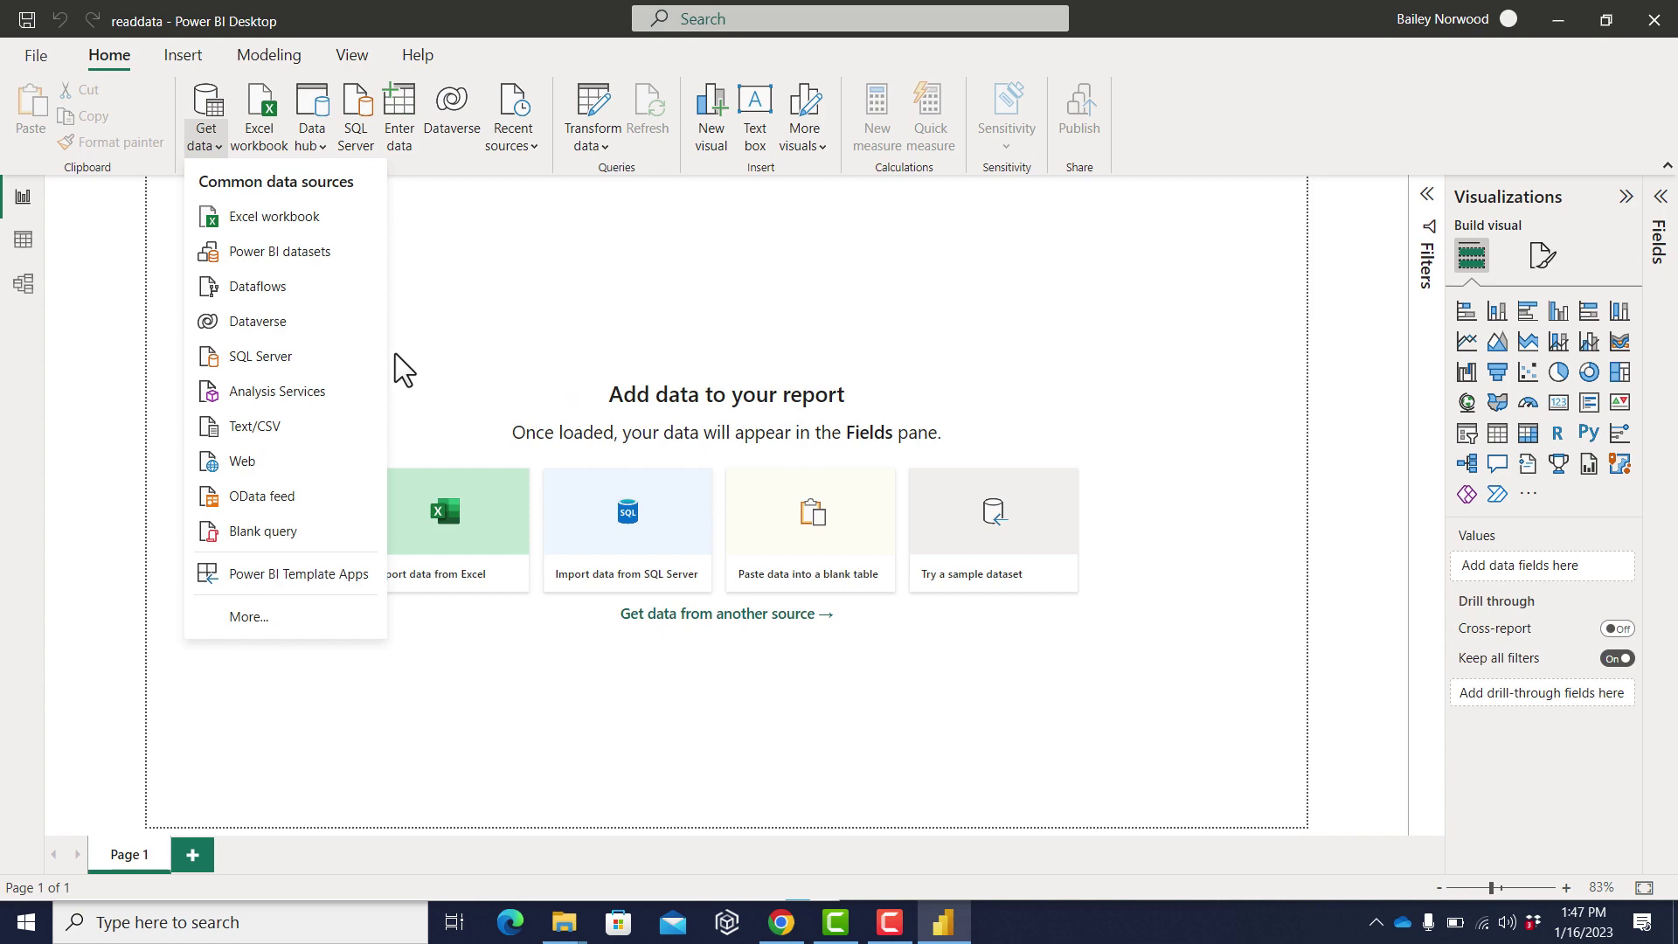
click(290, 427)
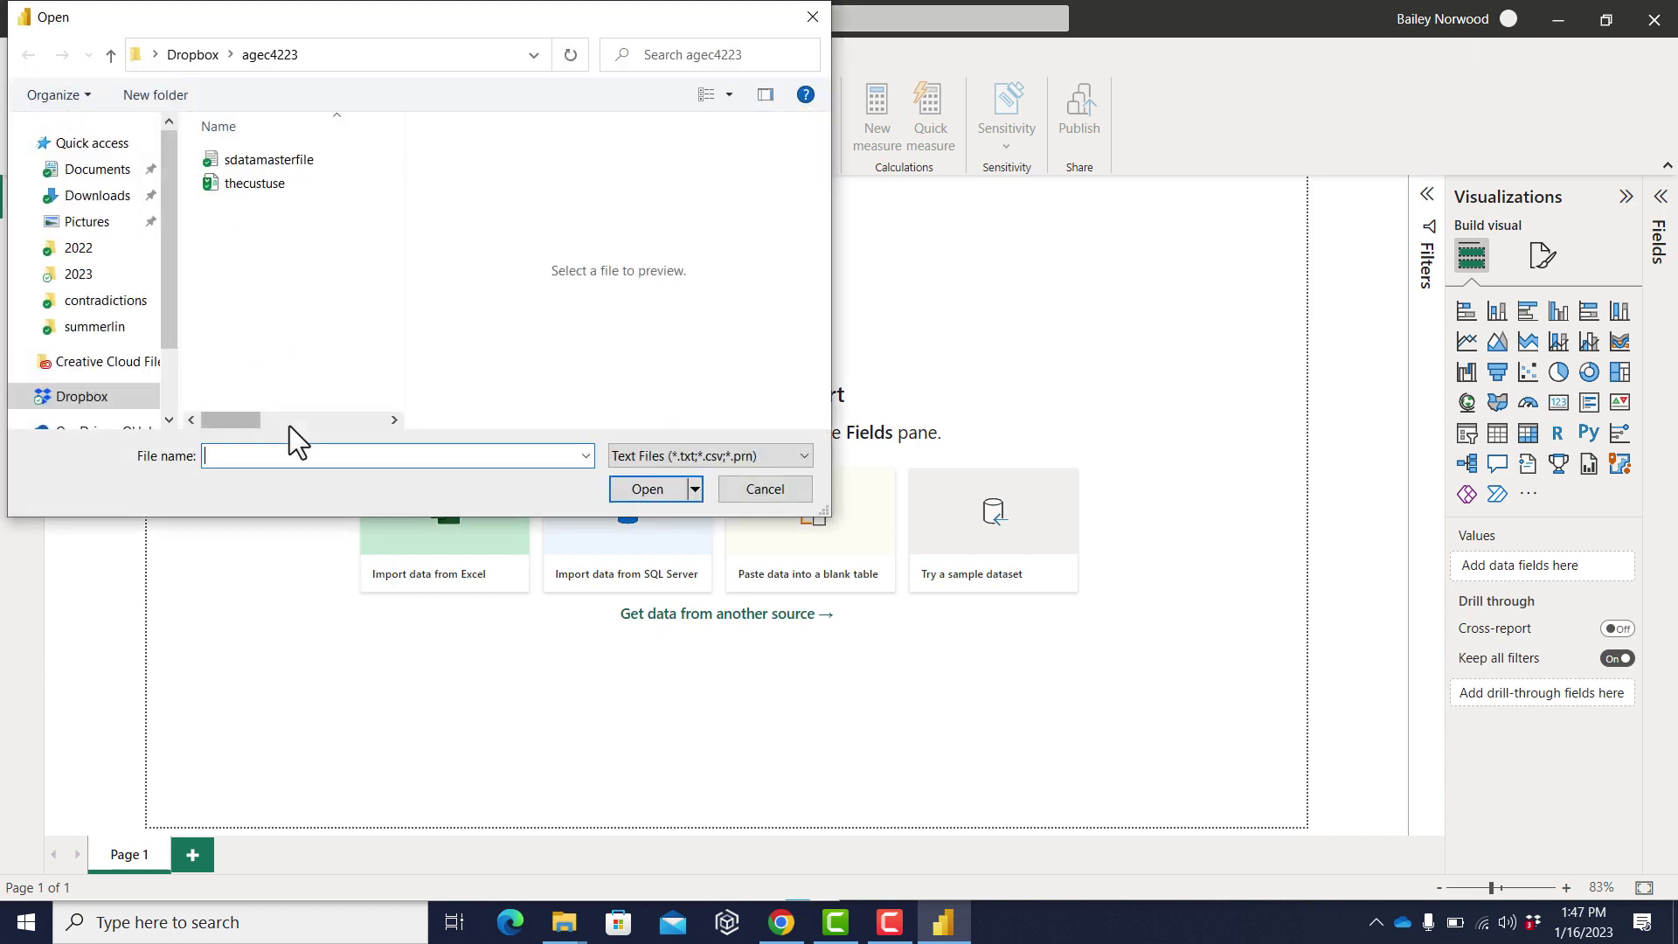
click(298, 166)
double_click(291, 158)
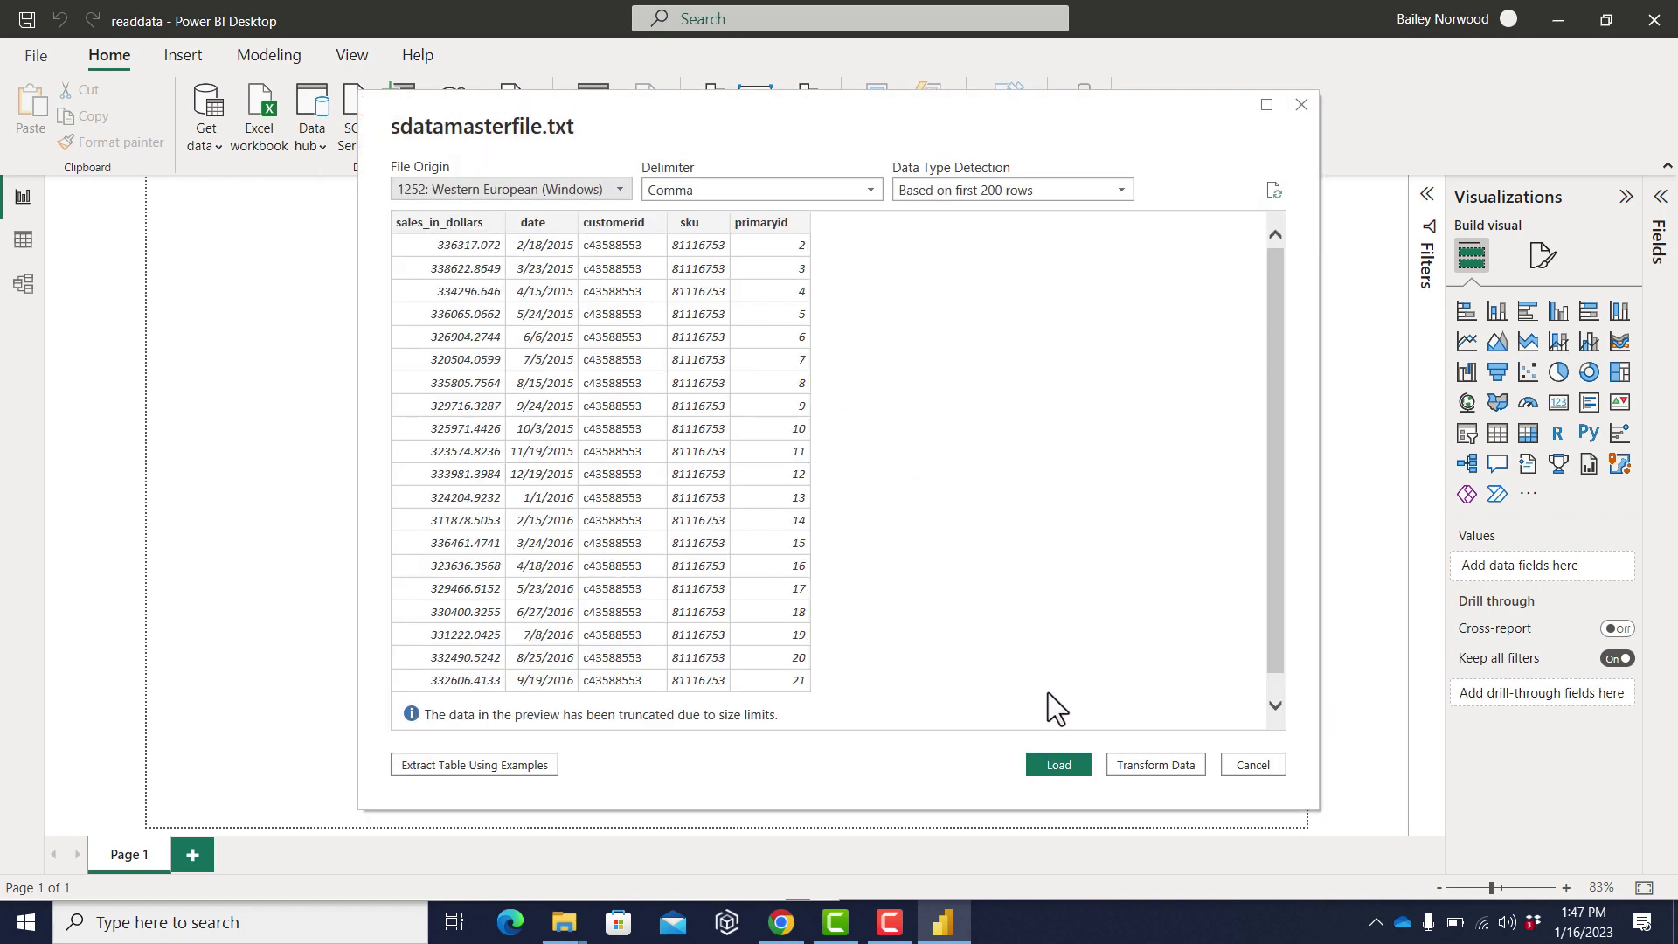
Load the sdatamasterfile.txt preview into the readdata report as a table
click(1058, 765)
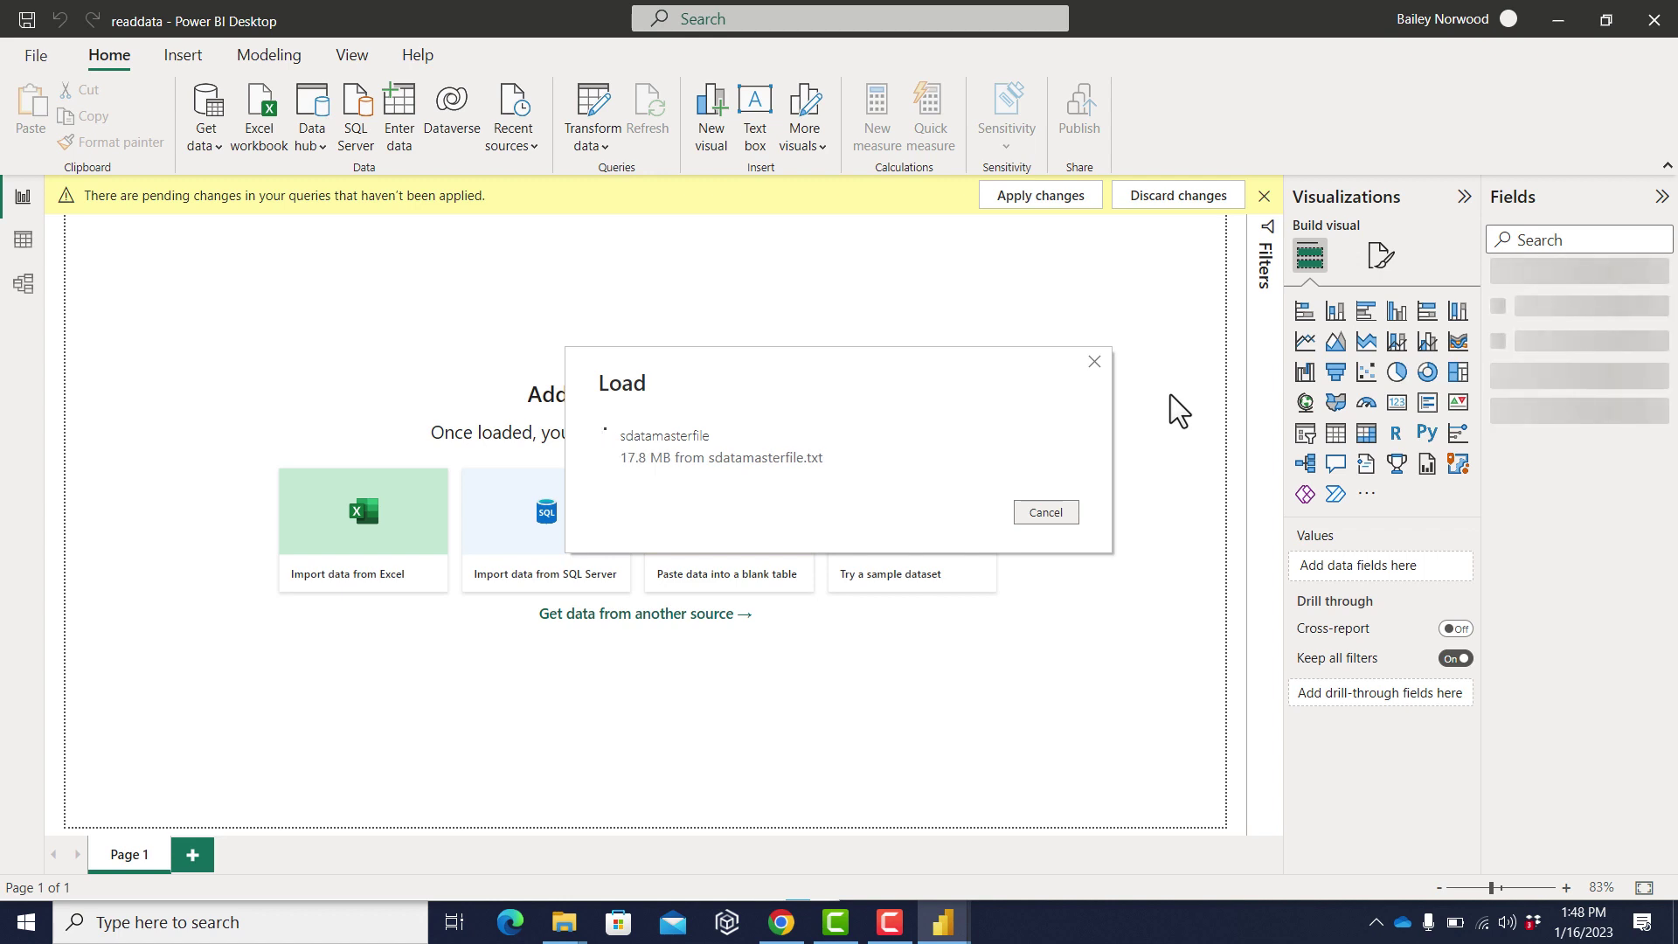
Switch to Data view and select the sales_in_dollars column, stored as Decimal number
click(24, 242)
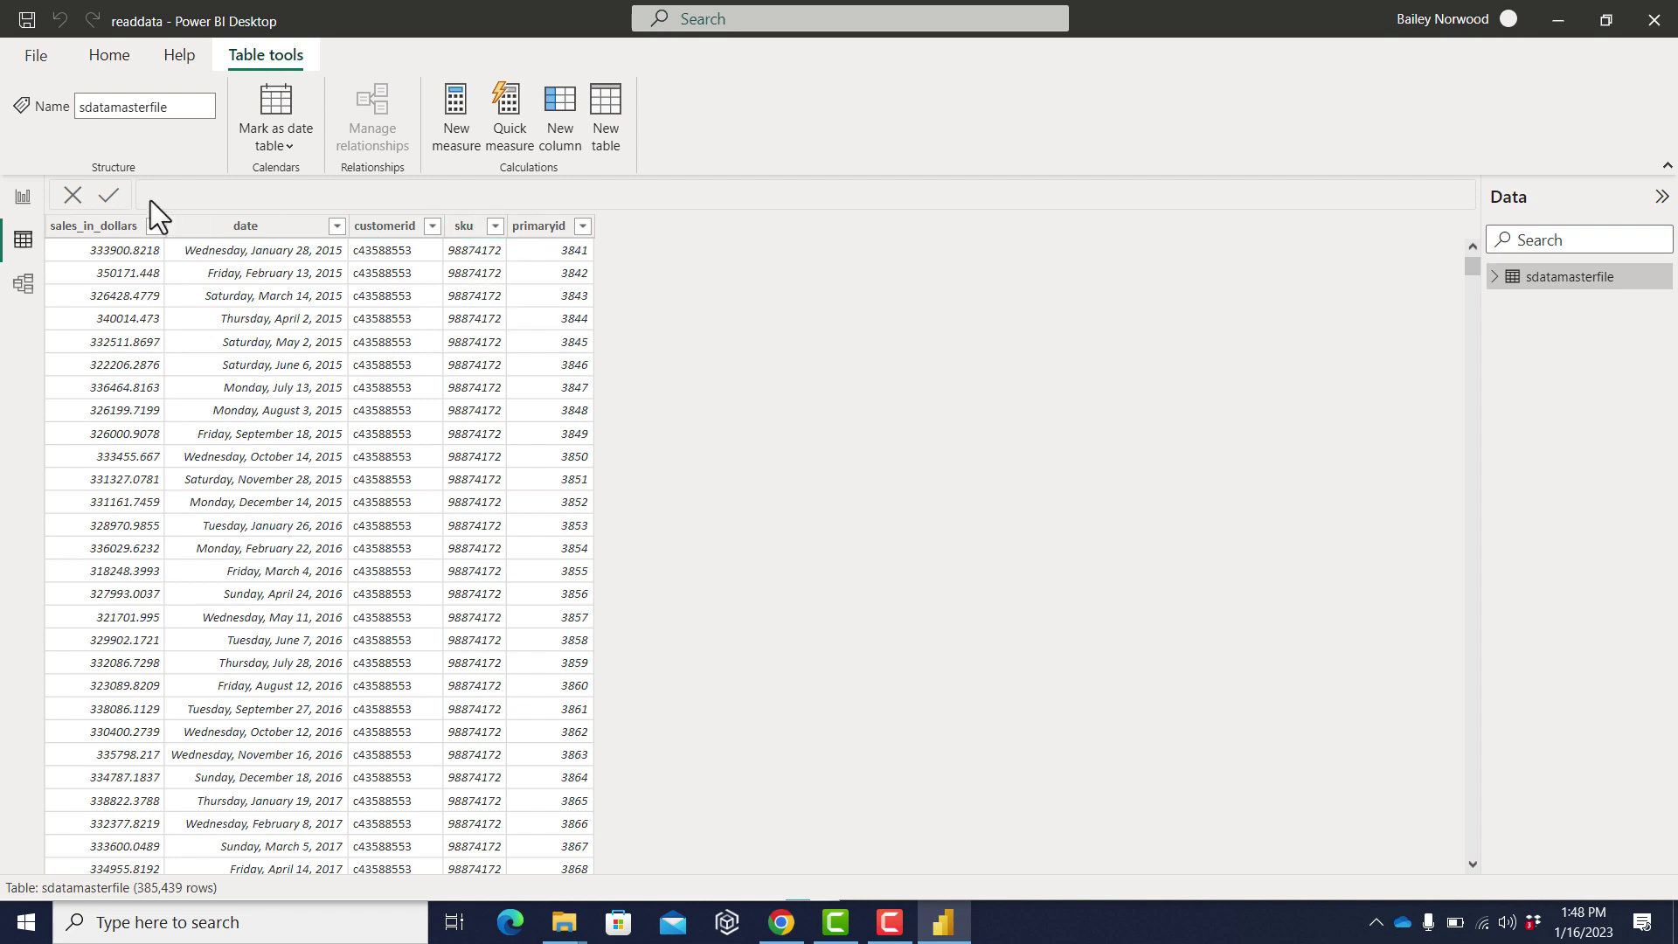
click(108, 230)
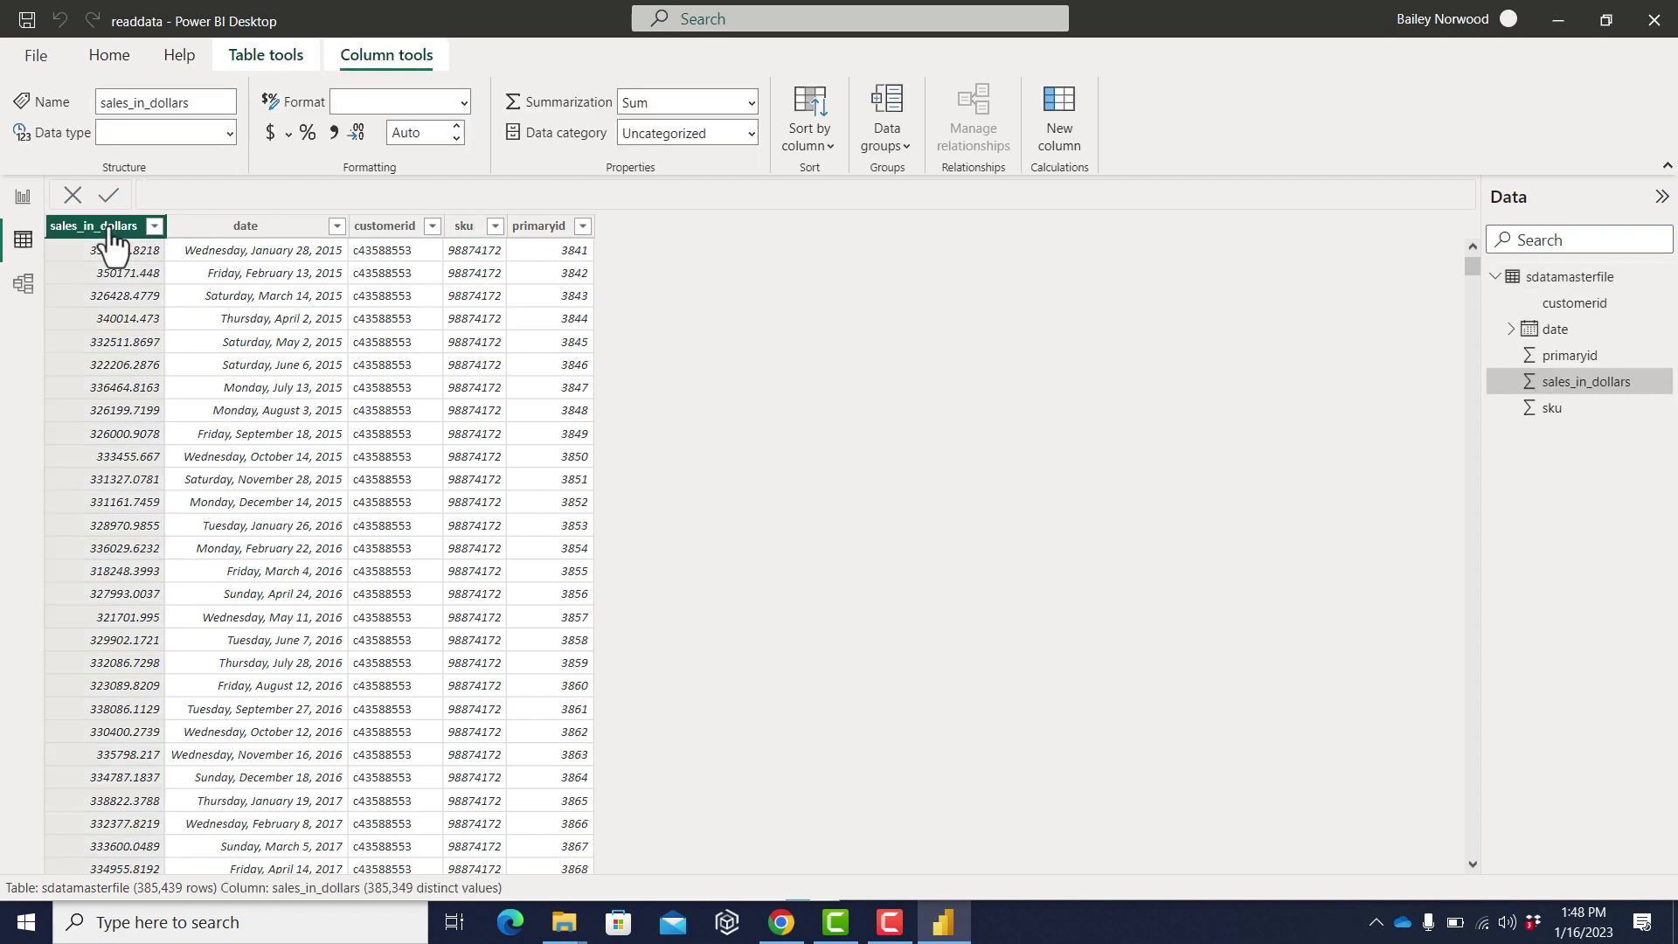
Inspect the date and sku column properties and sku's data category options, leaving them unchanged
click(211, 233)
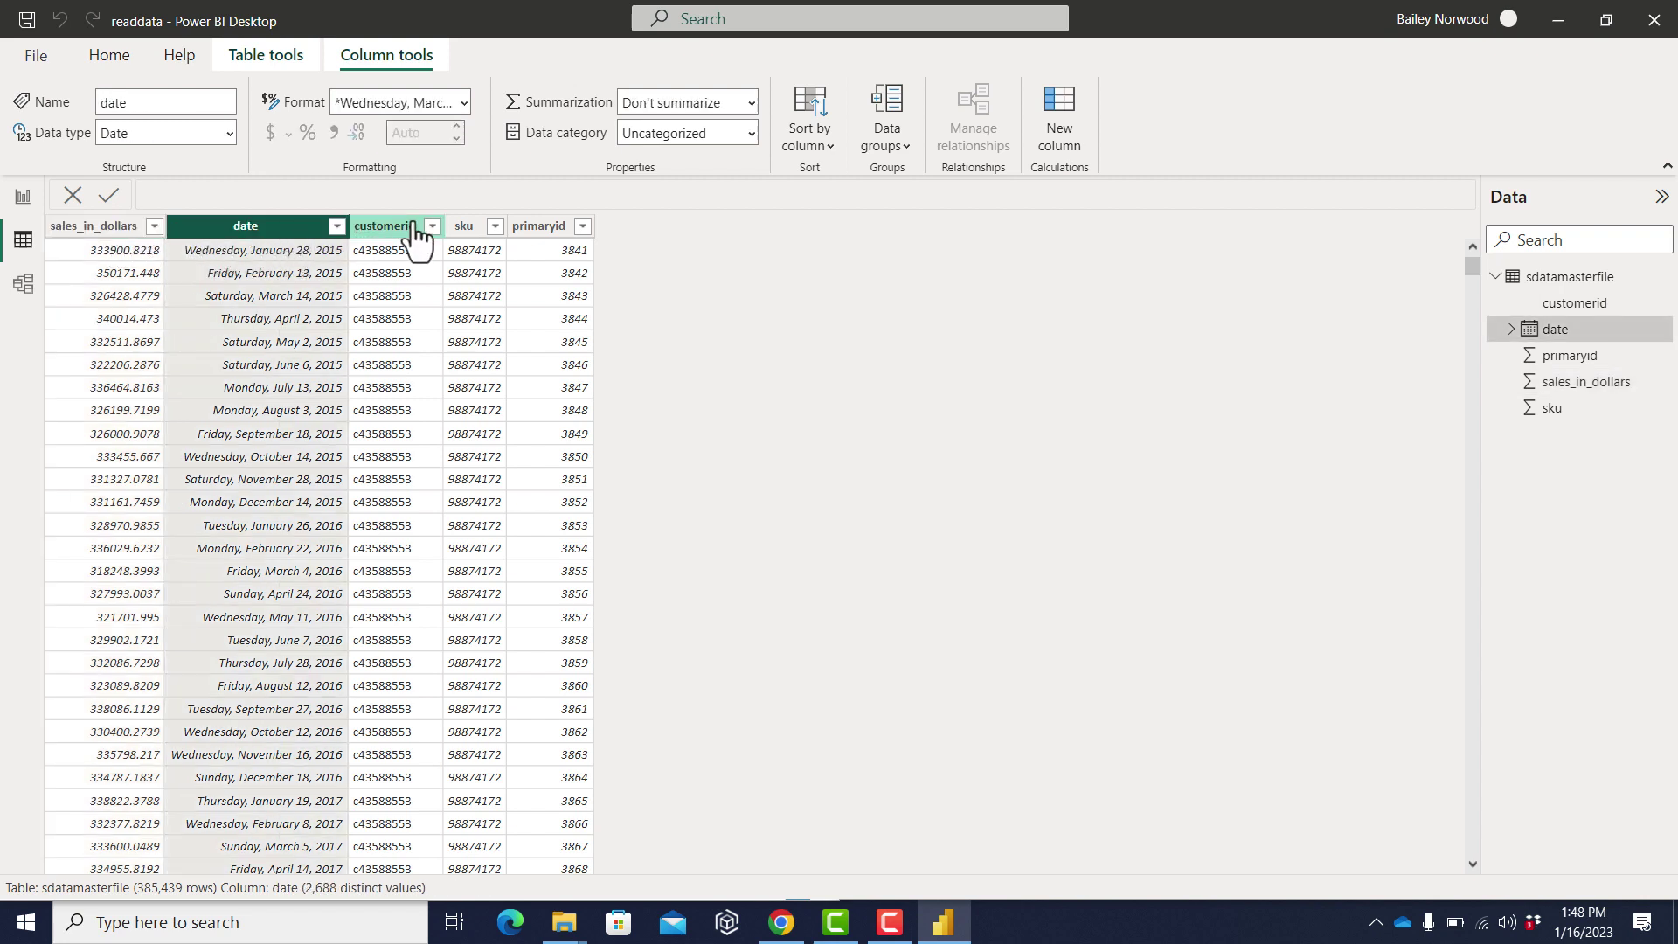
click(470, 229)
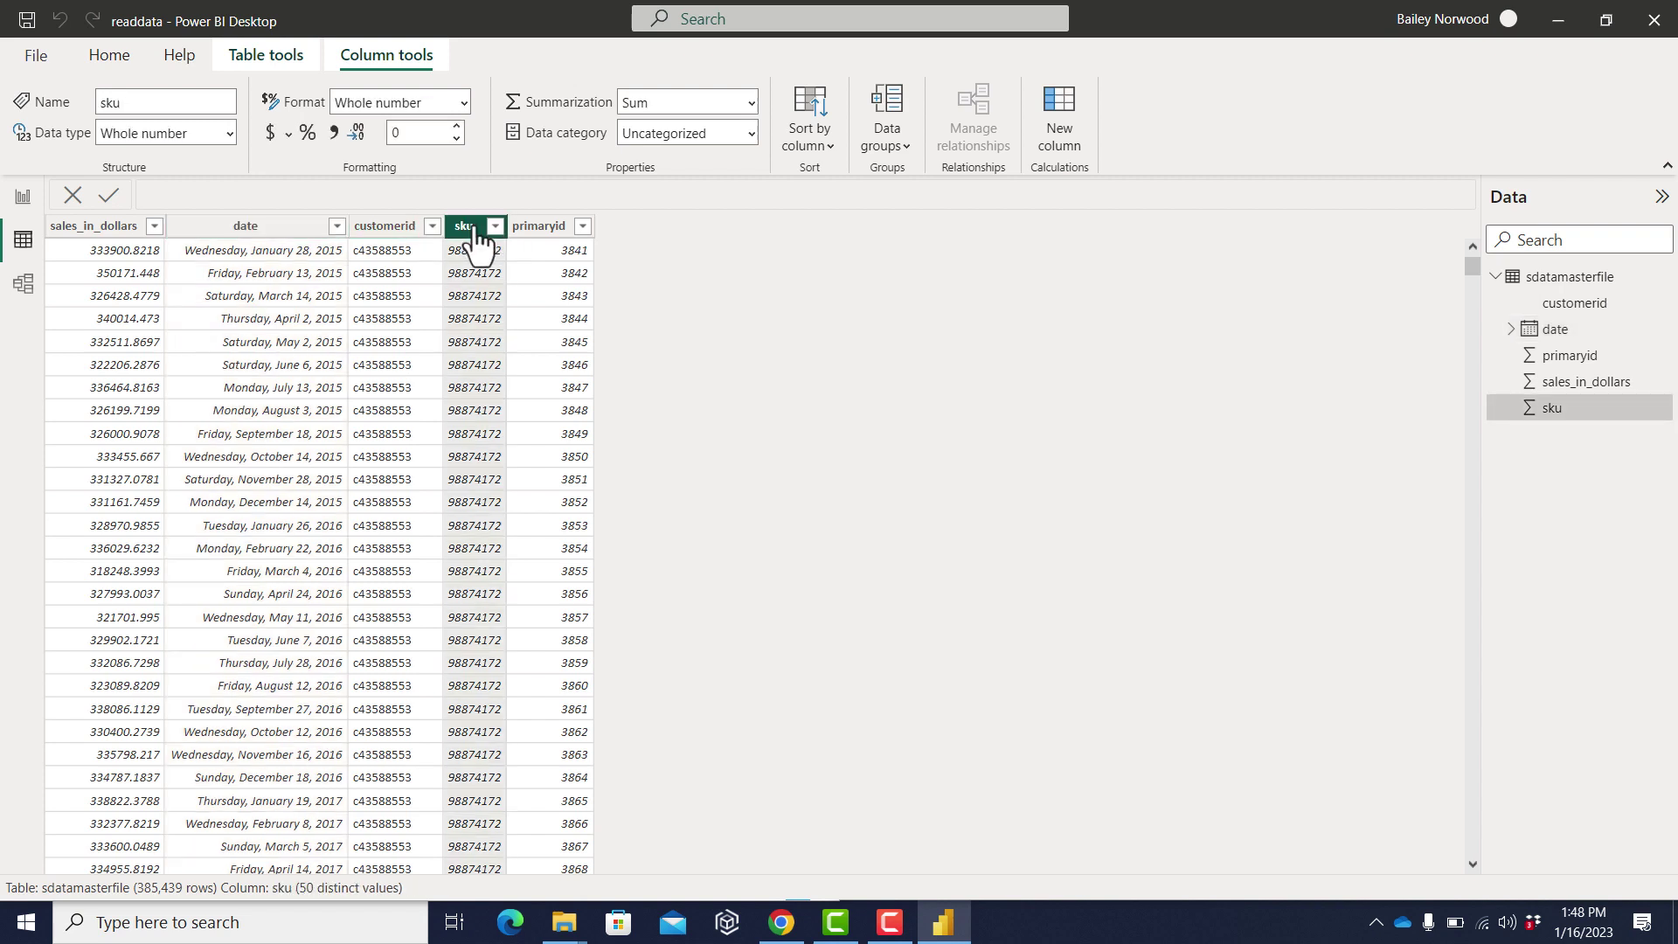
click(752, 135)
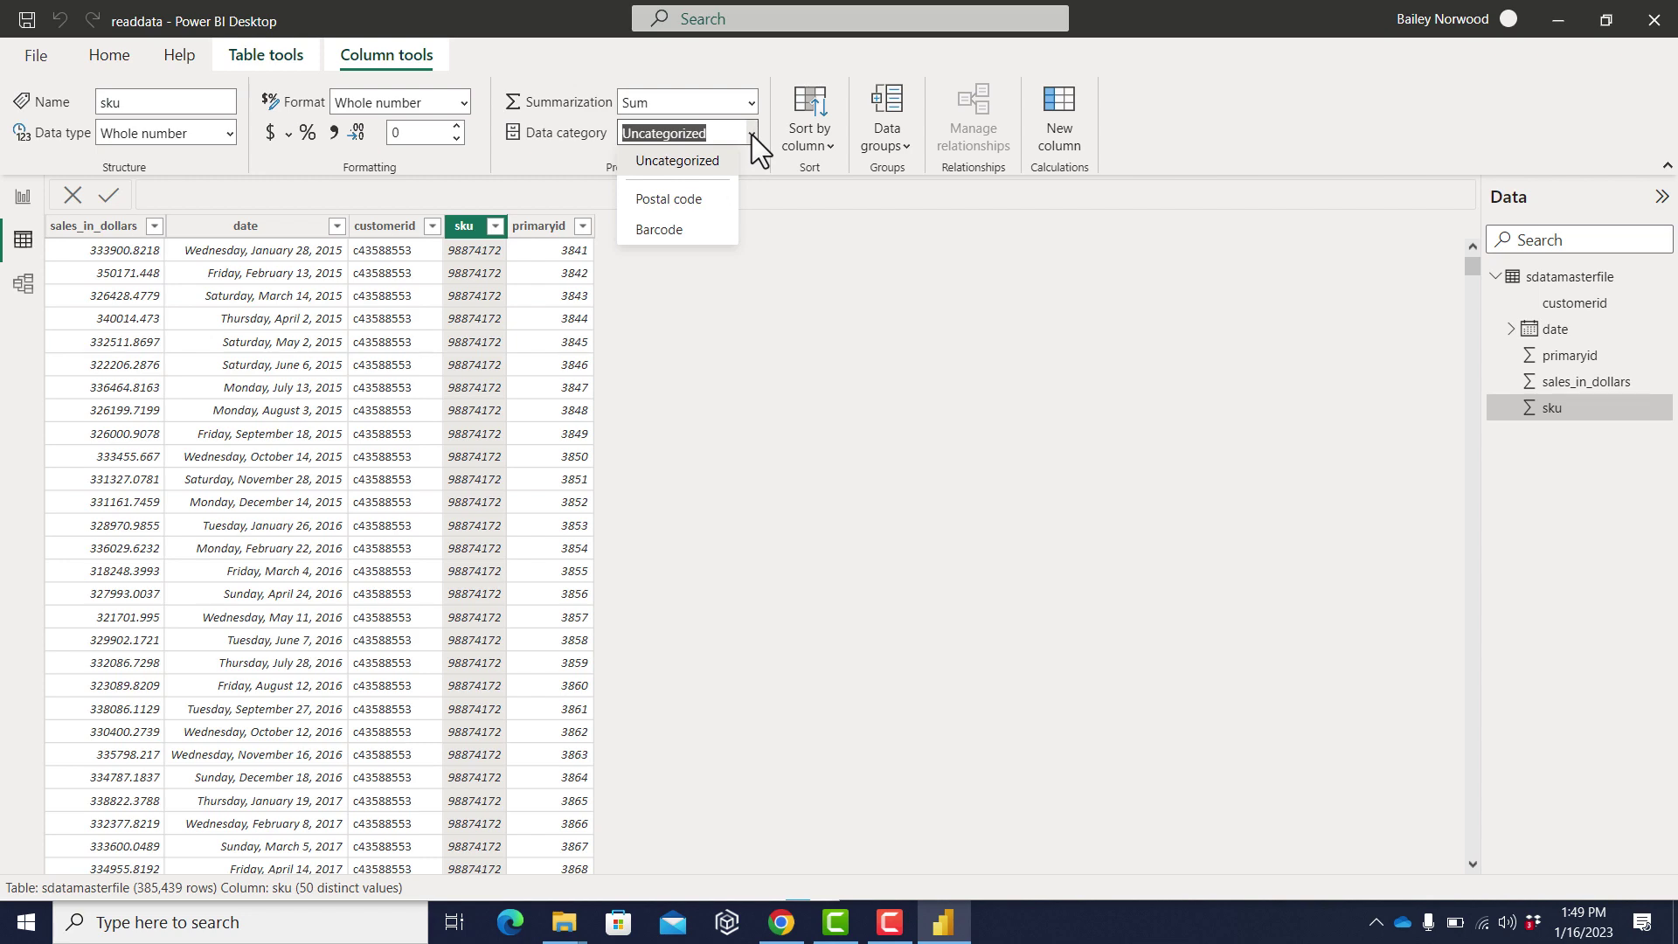
click(721, 231)
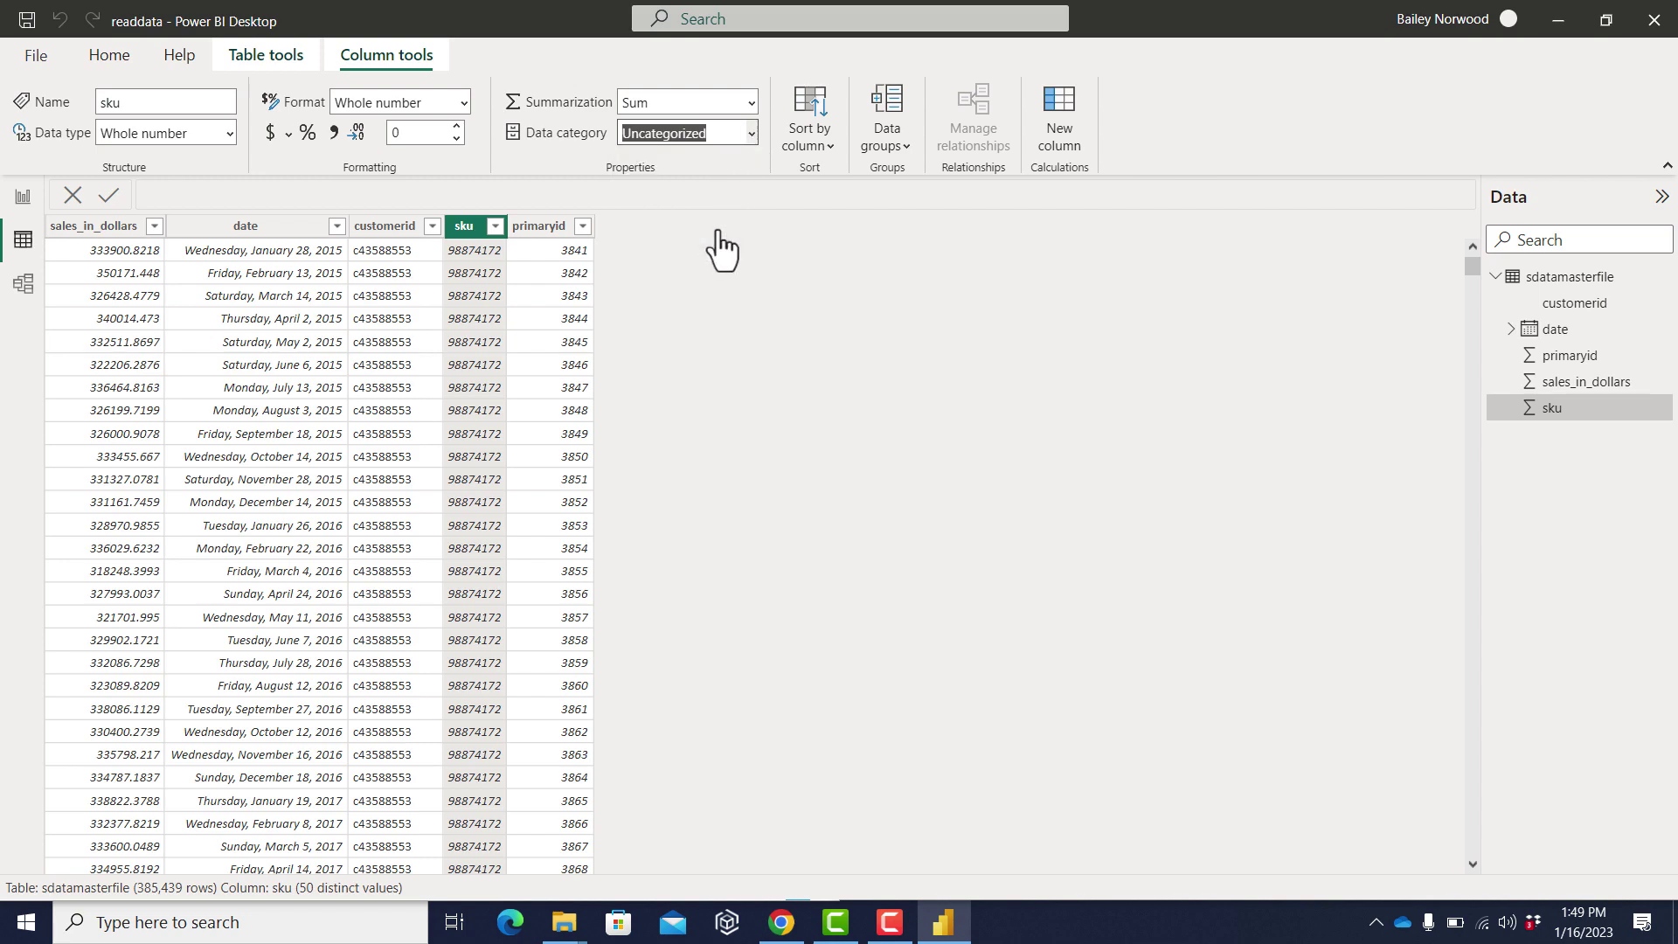
Keep date as Uncategorized, check primaryid as a summed Whole number, and save the report
click(282, 233)
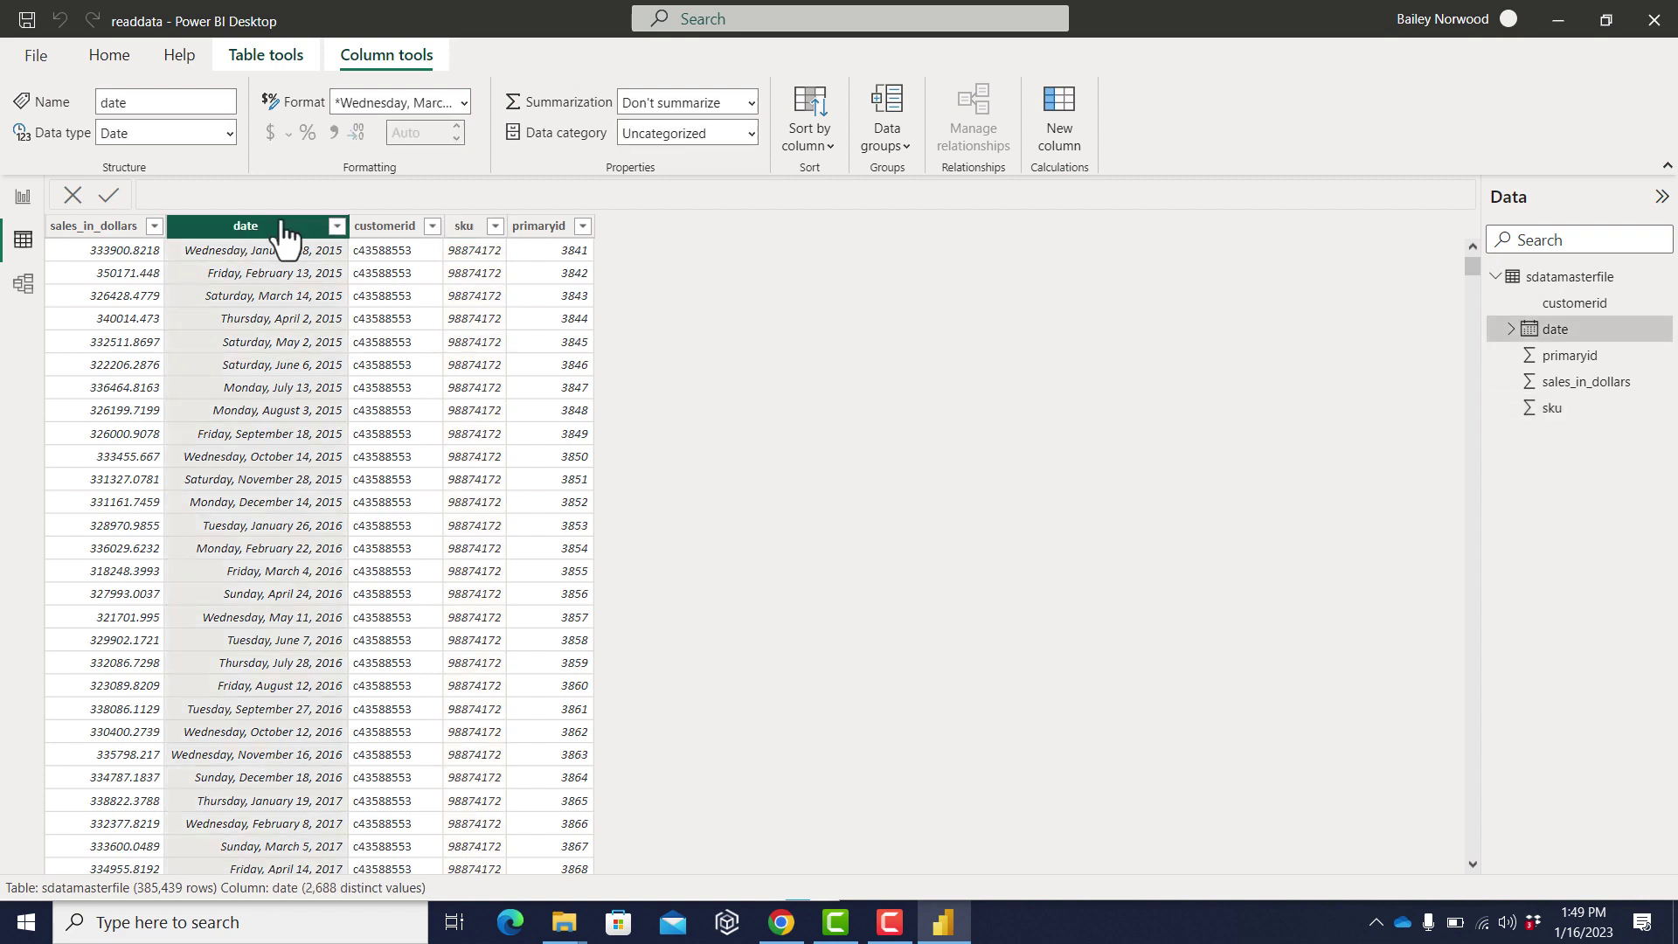
click(752, 131)
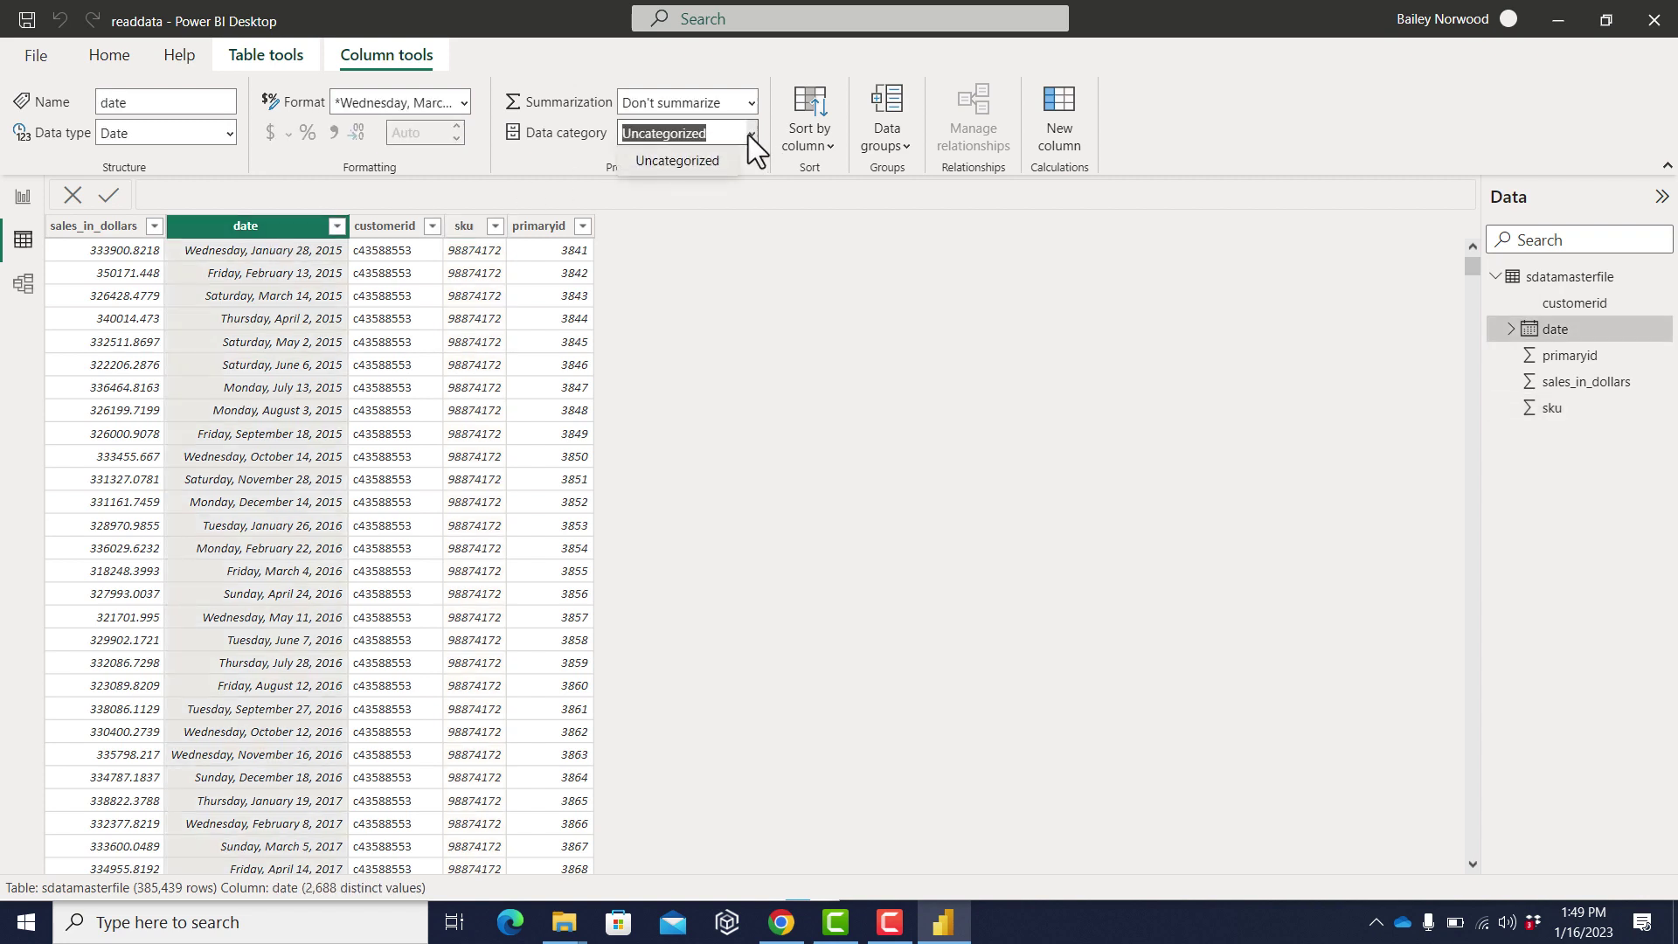
click(748, 134)
click(749, 135)
click(528, 248)
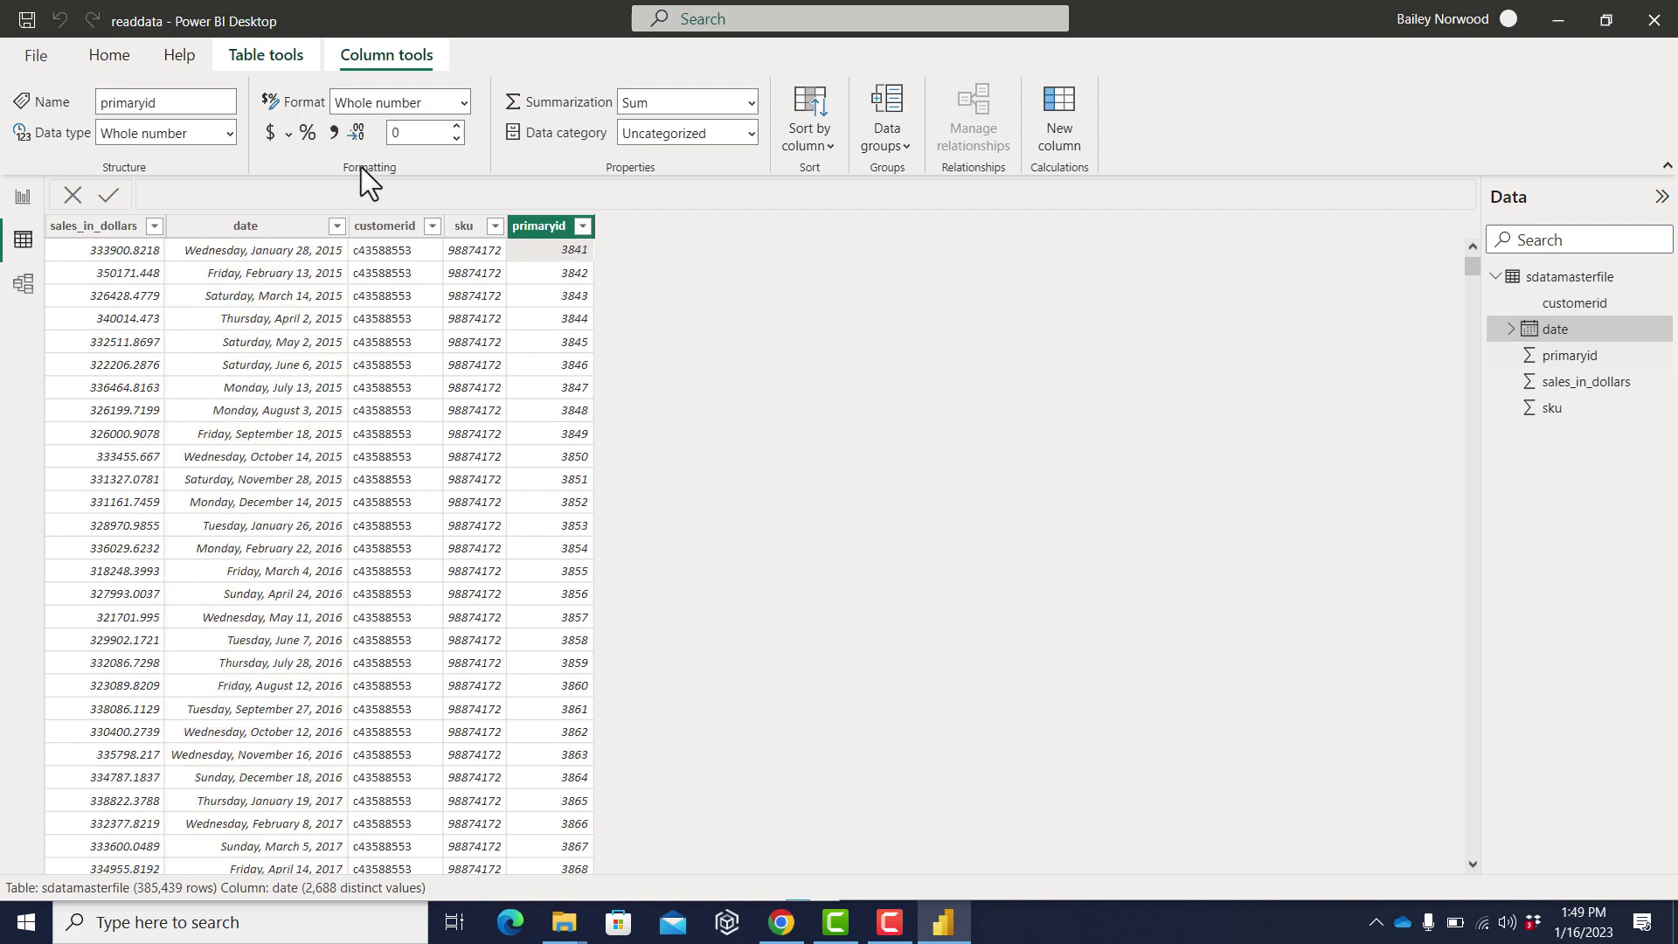
click(26, 22)
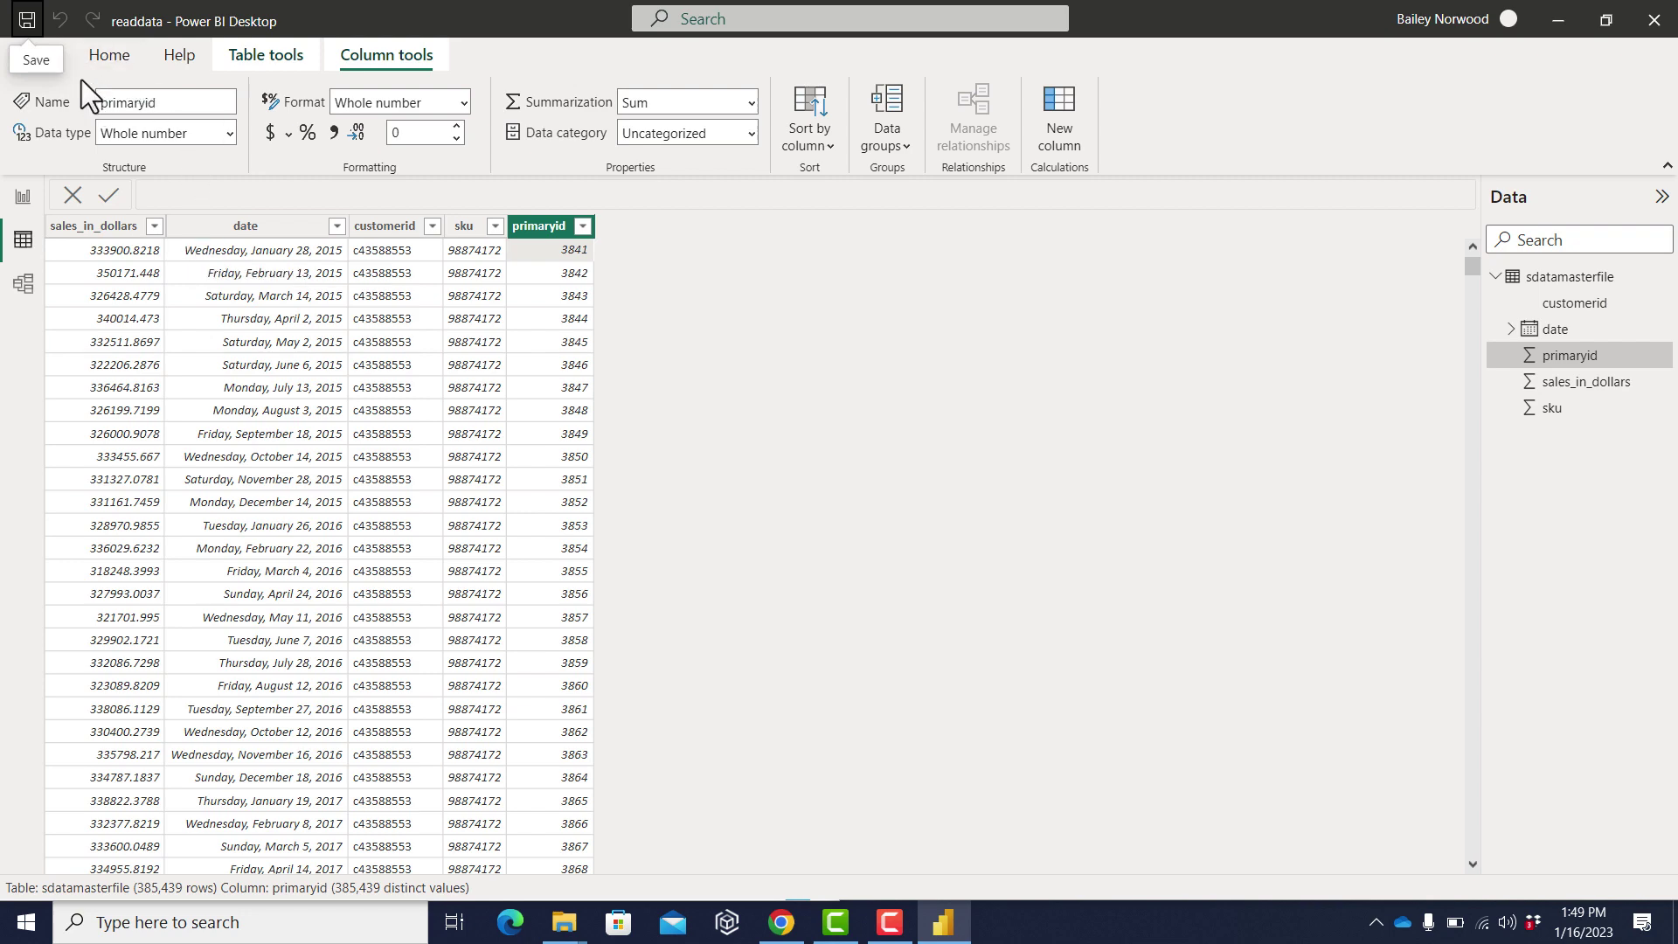
Import thecustuse.csv via Get data > Text/CSV and load it as a new table
click(42, 56)
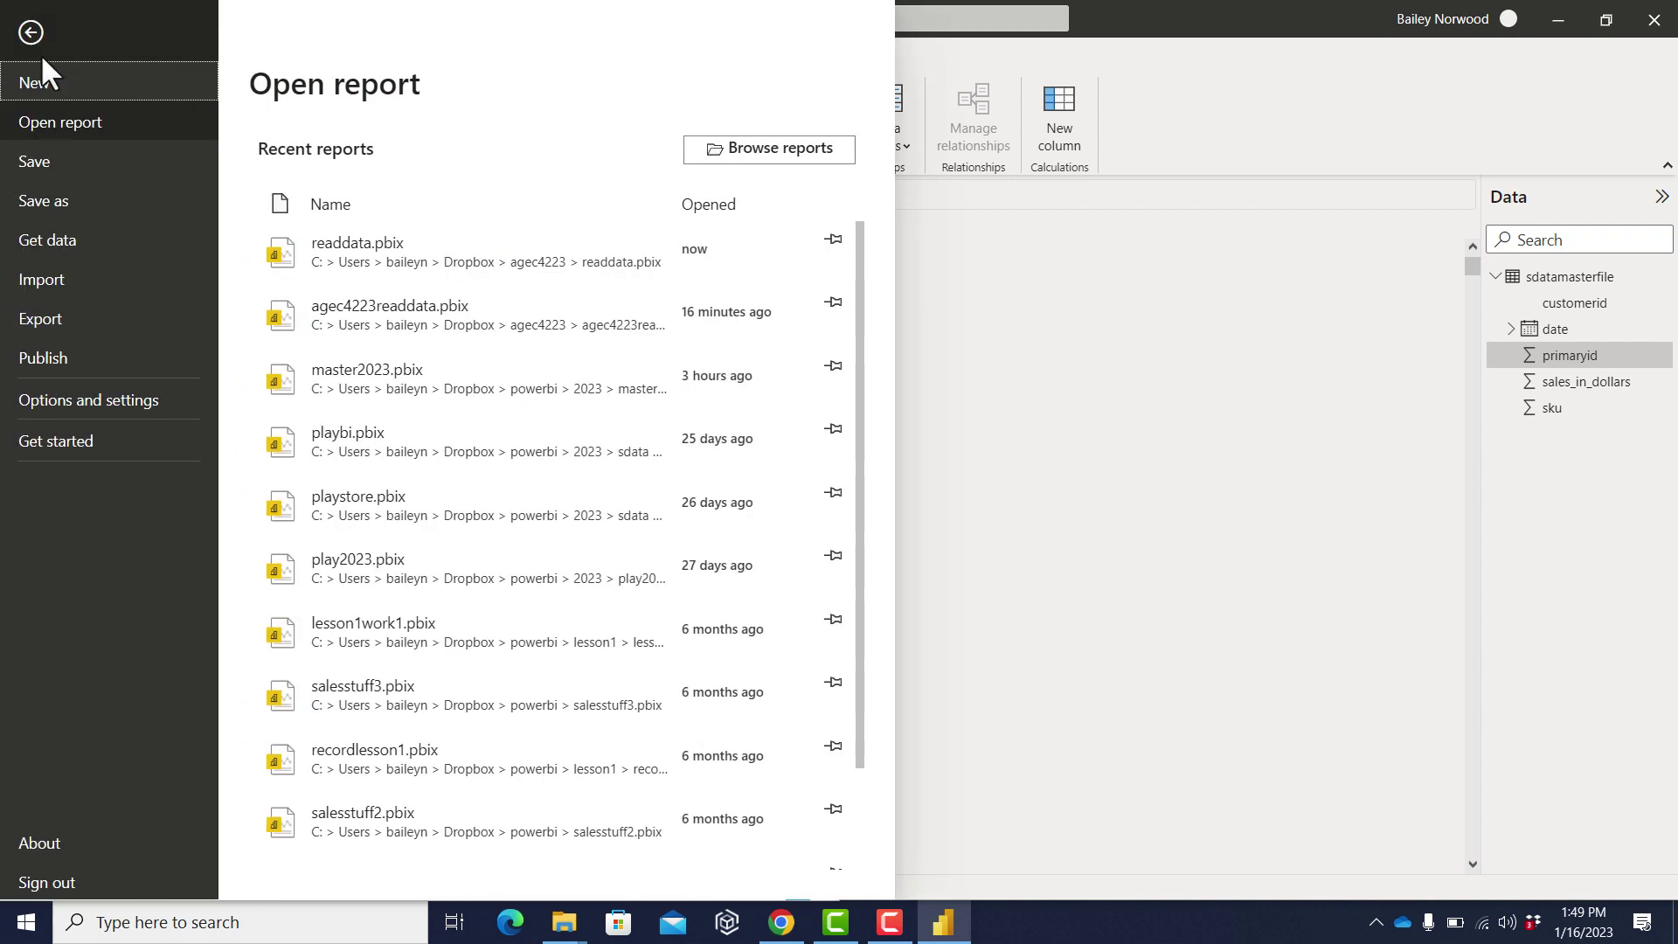
click(30, 33)
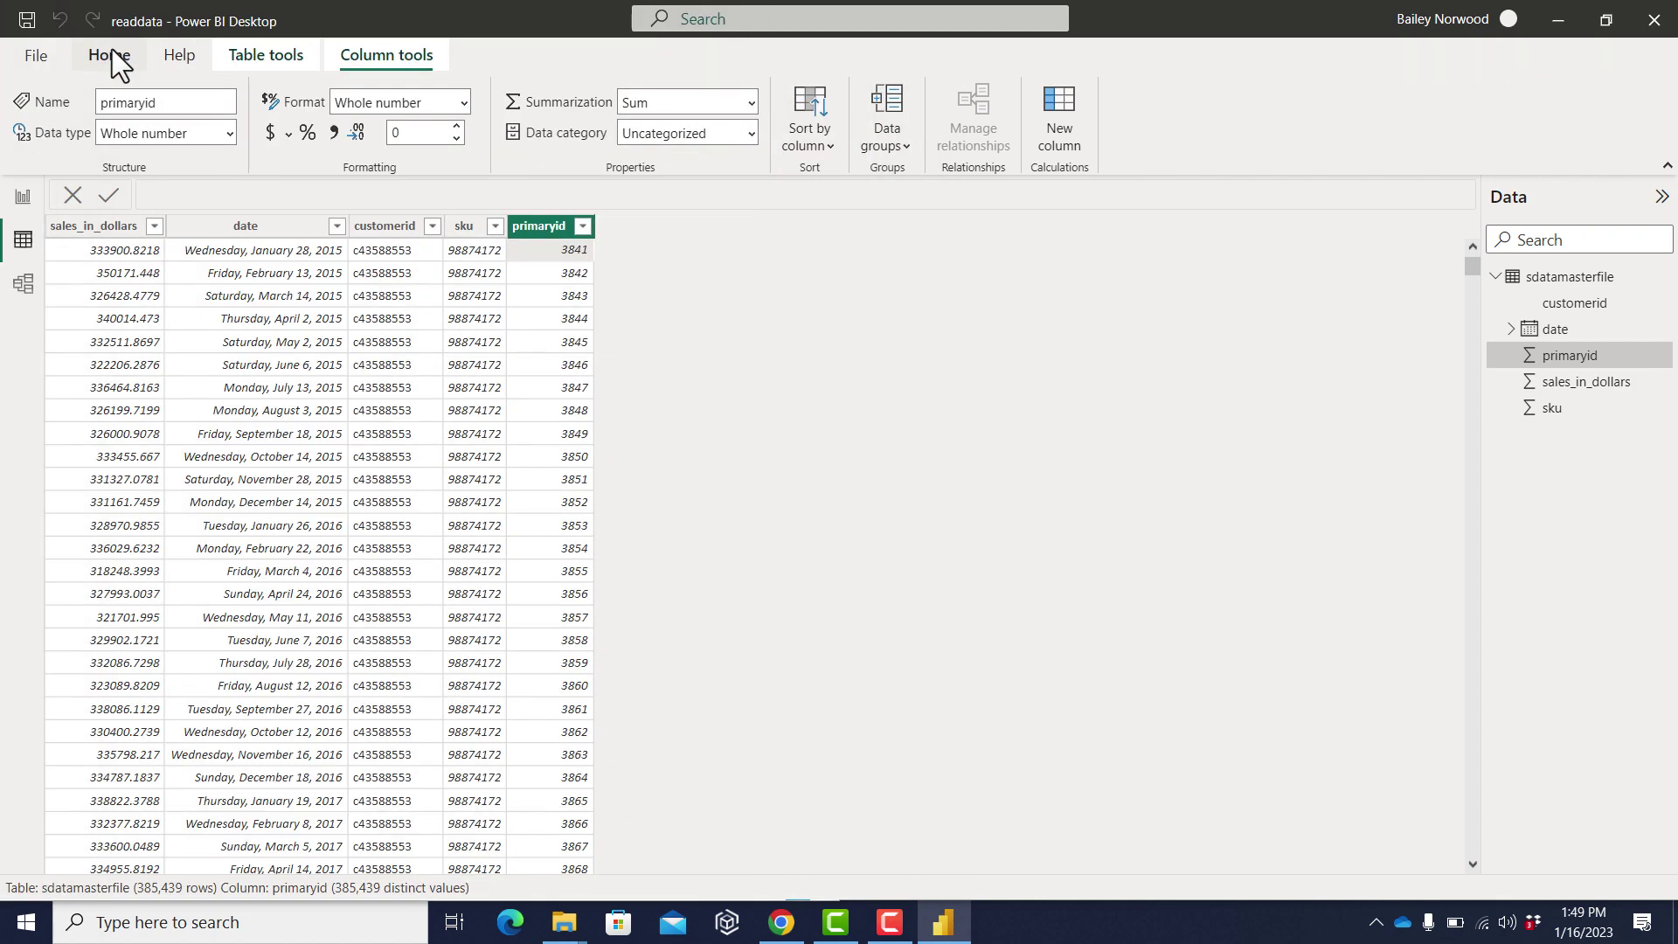
click(112, 58)
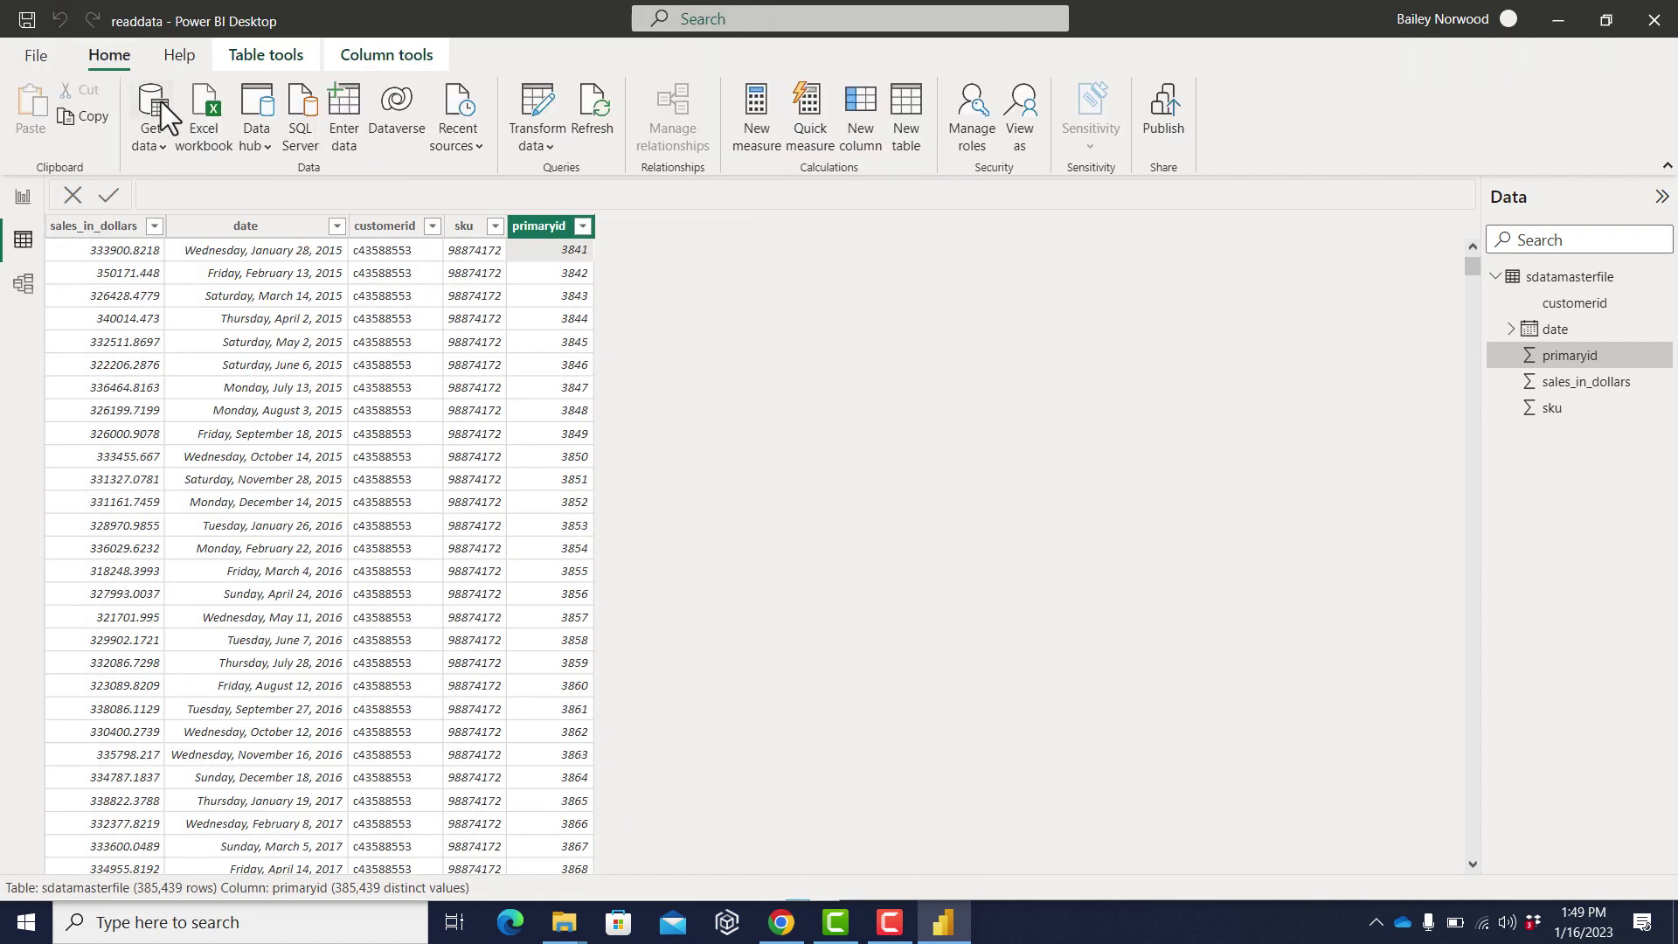
click(156, 147)
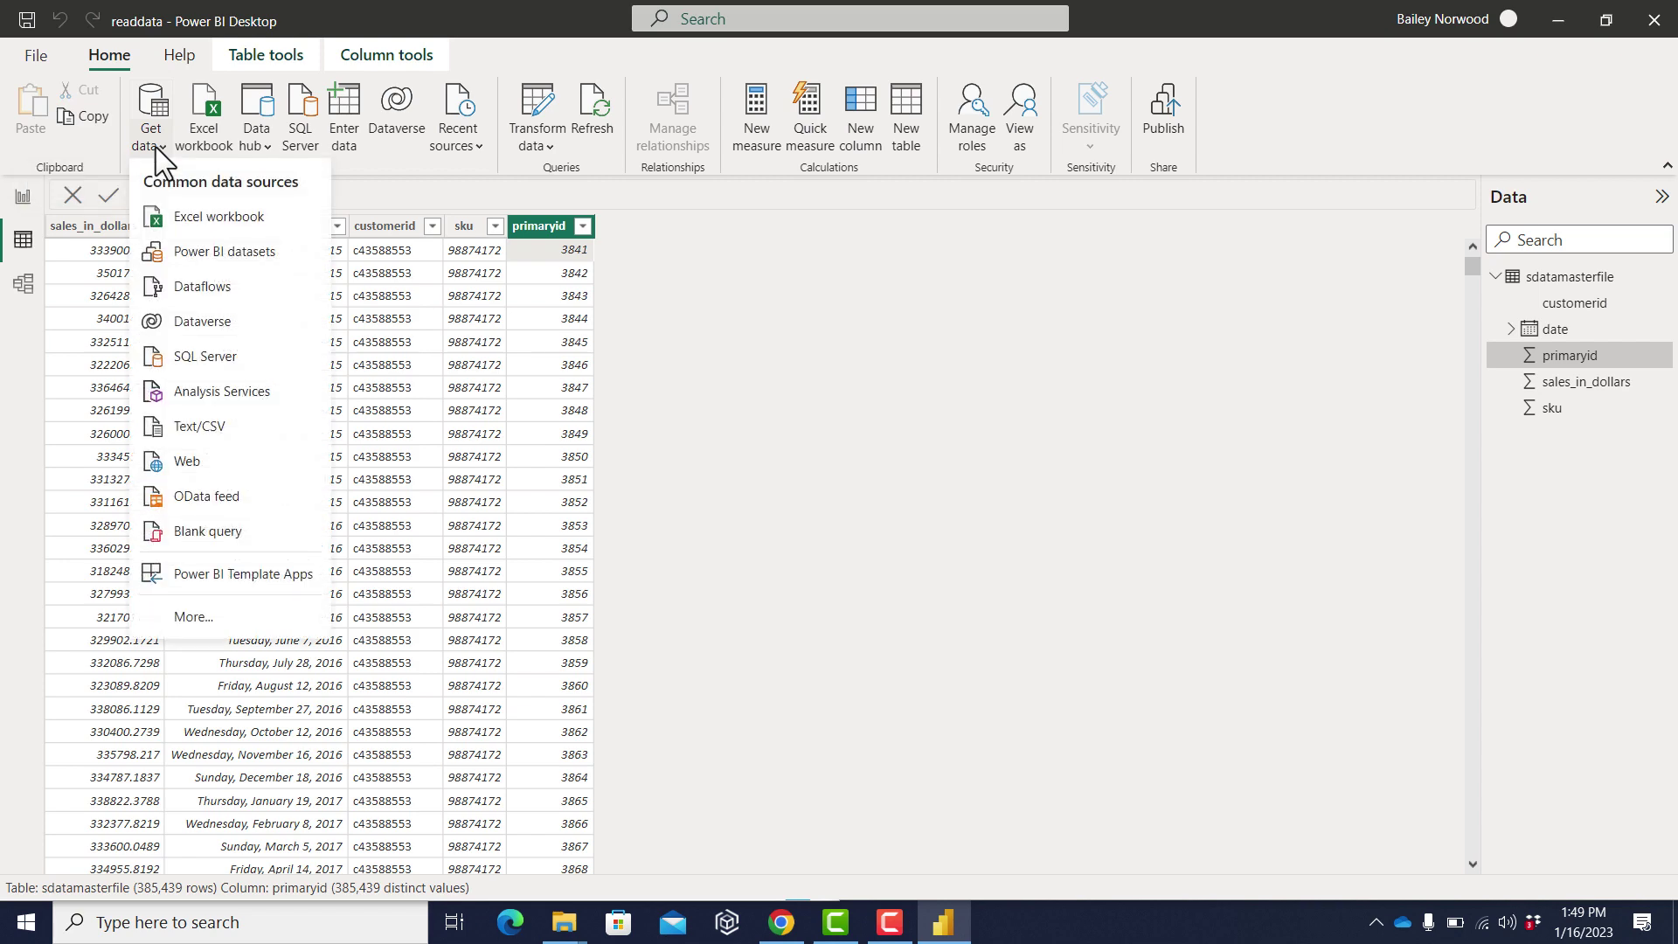
click(237, 437)
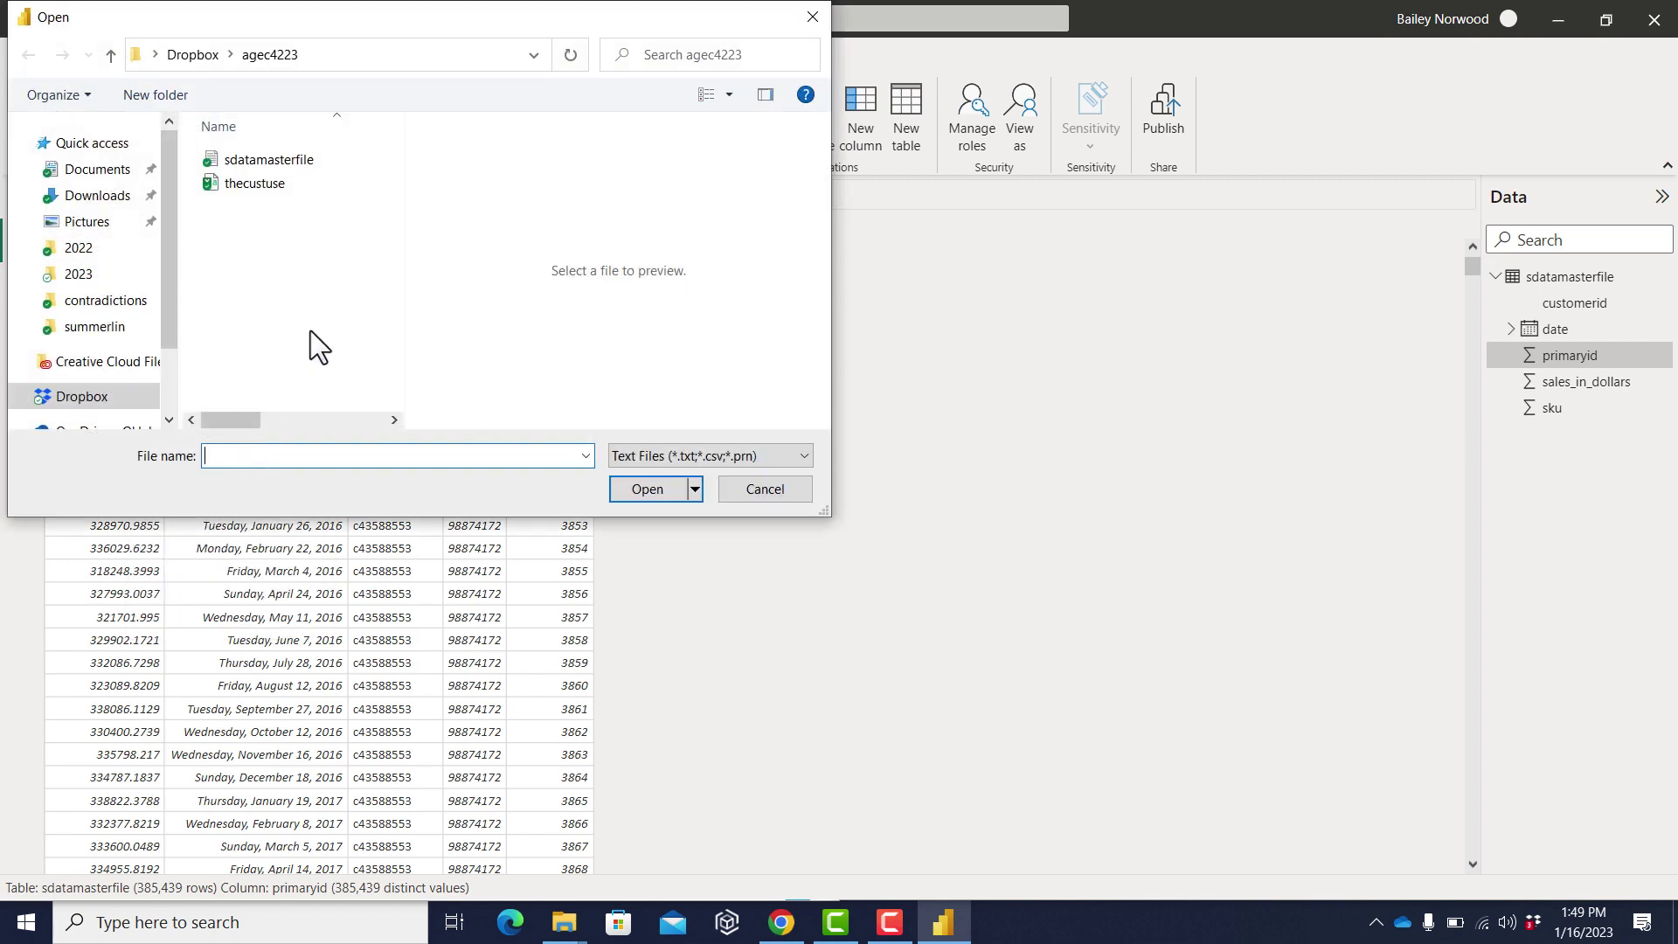
click(260, 181)
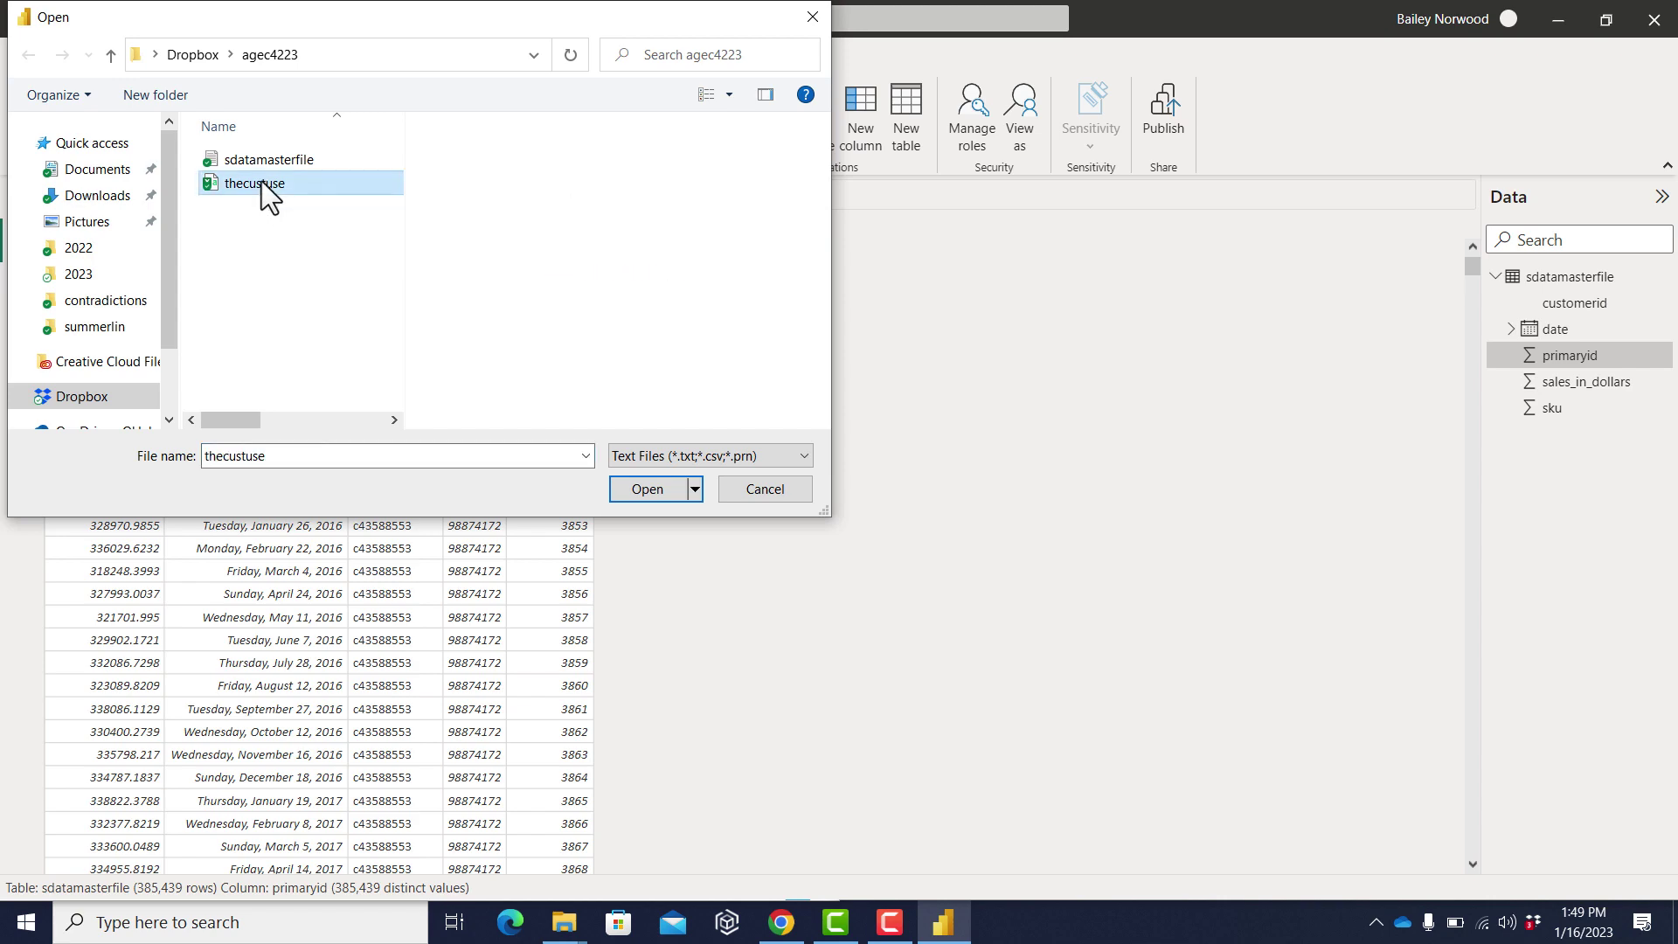
double_click(261, 181)
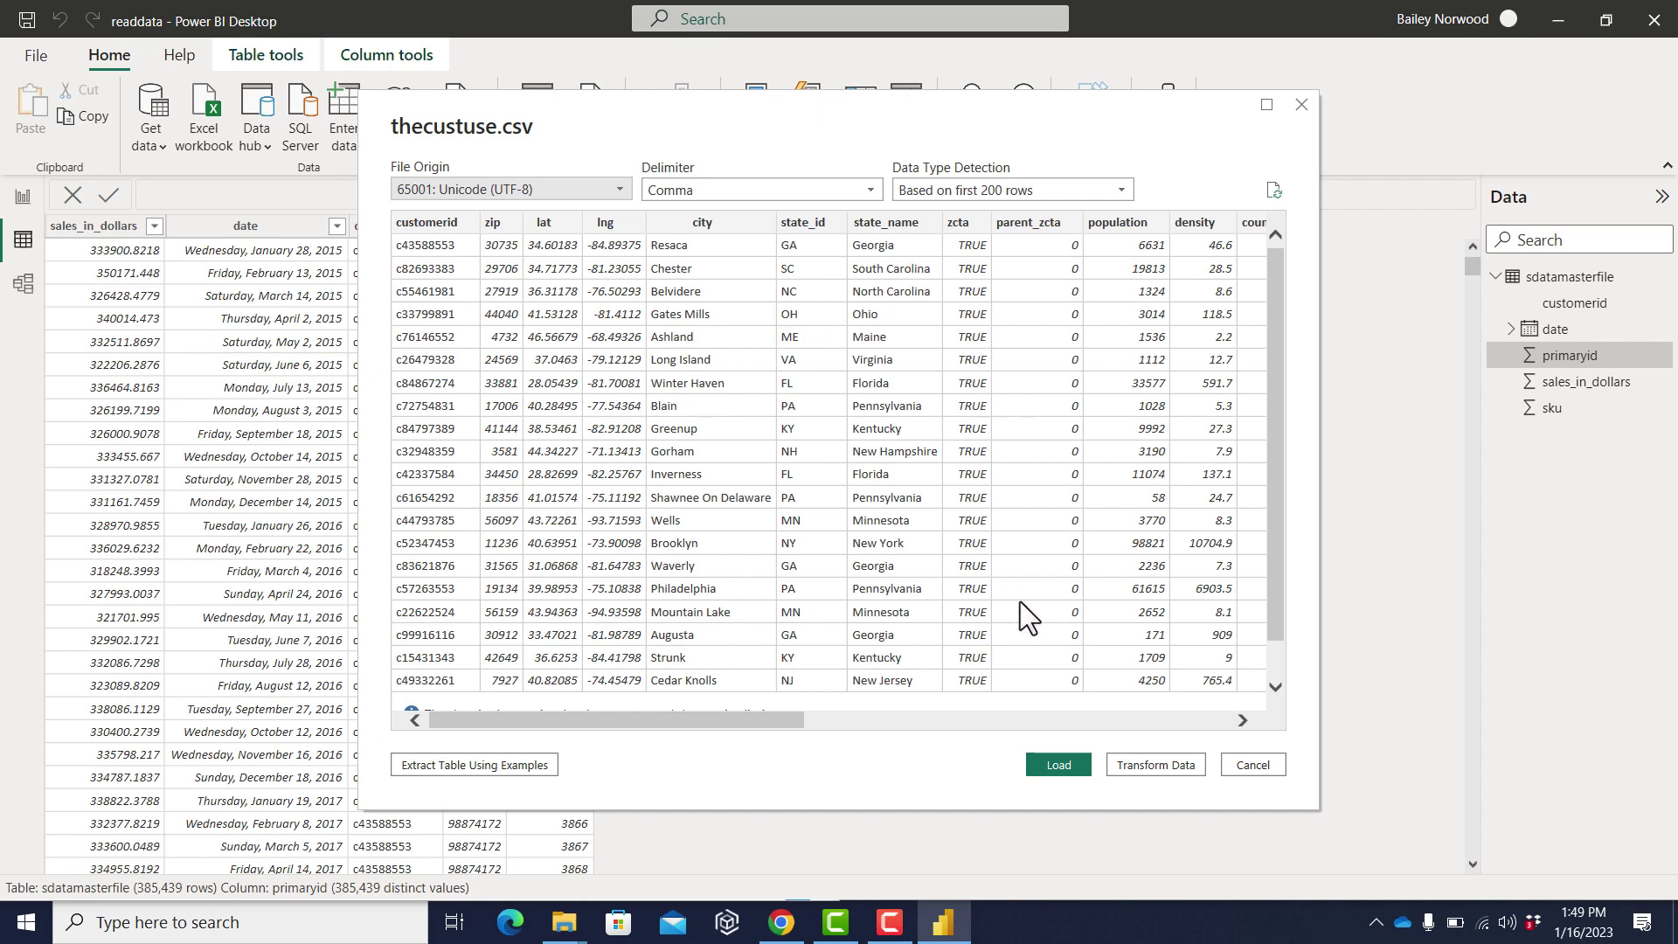
click(1043, 762)
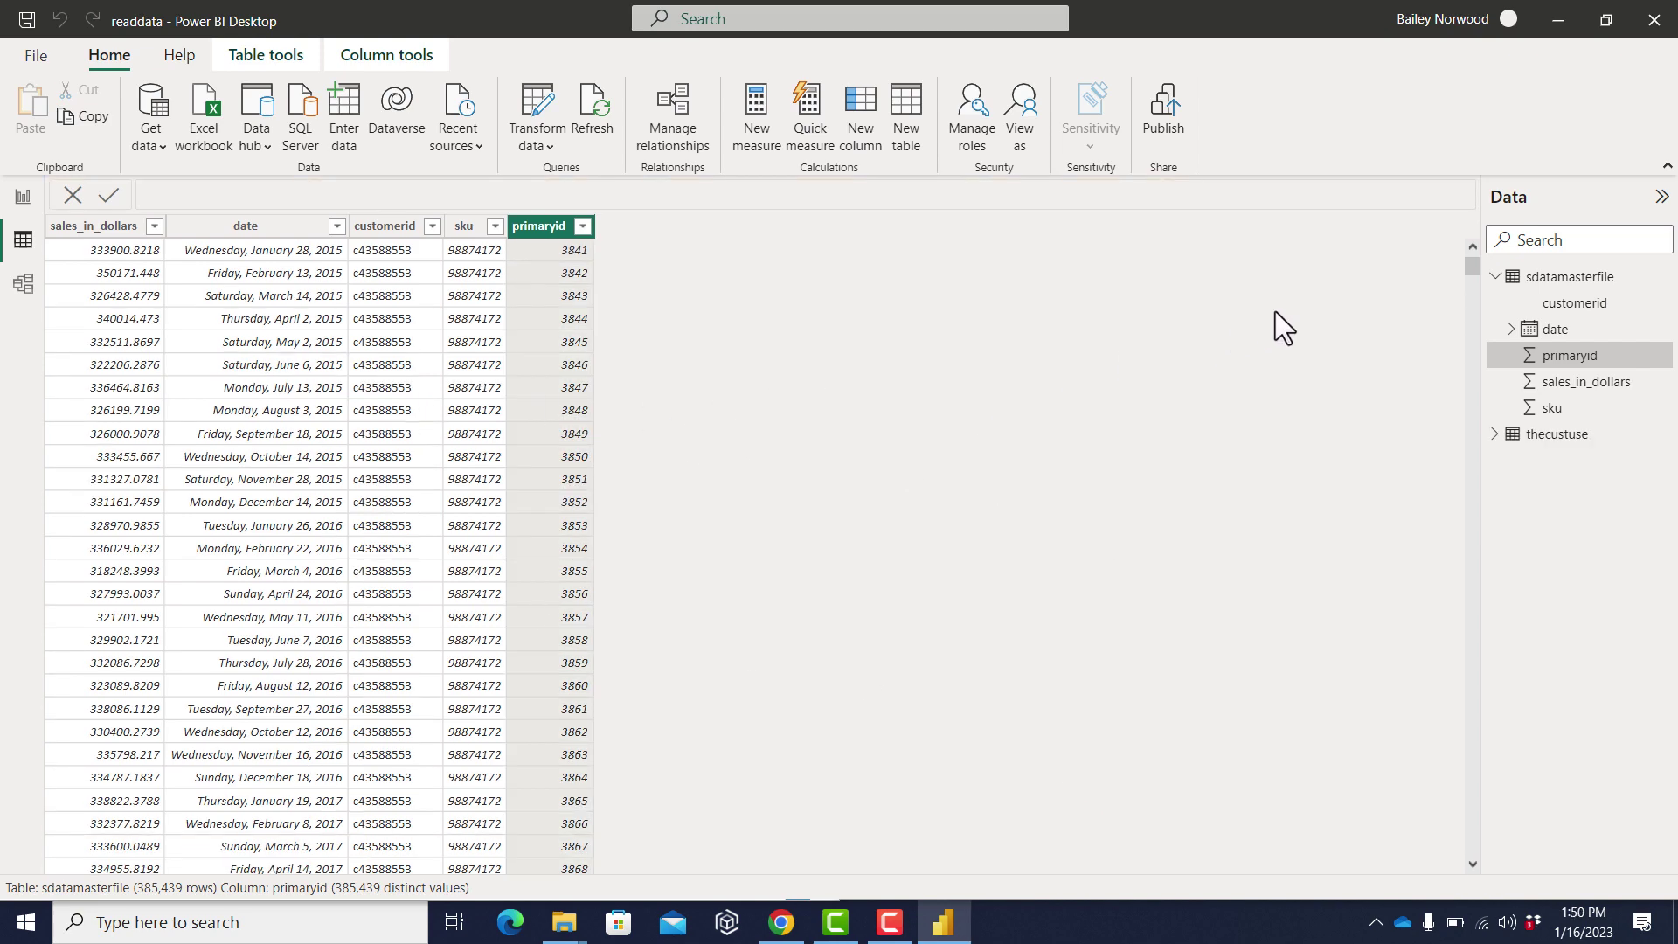
Look over the sdatamasterfile and thecustuse tables and their fields, then display the Model view diagram
click(1519, 280)
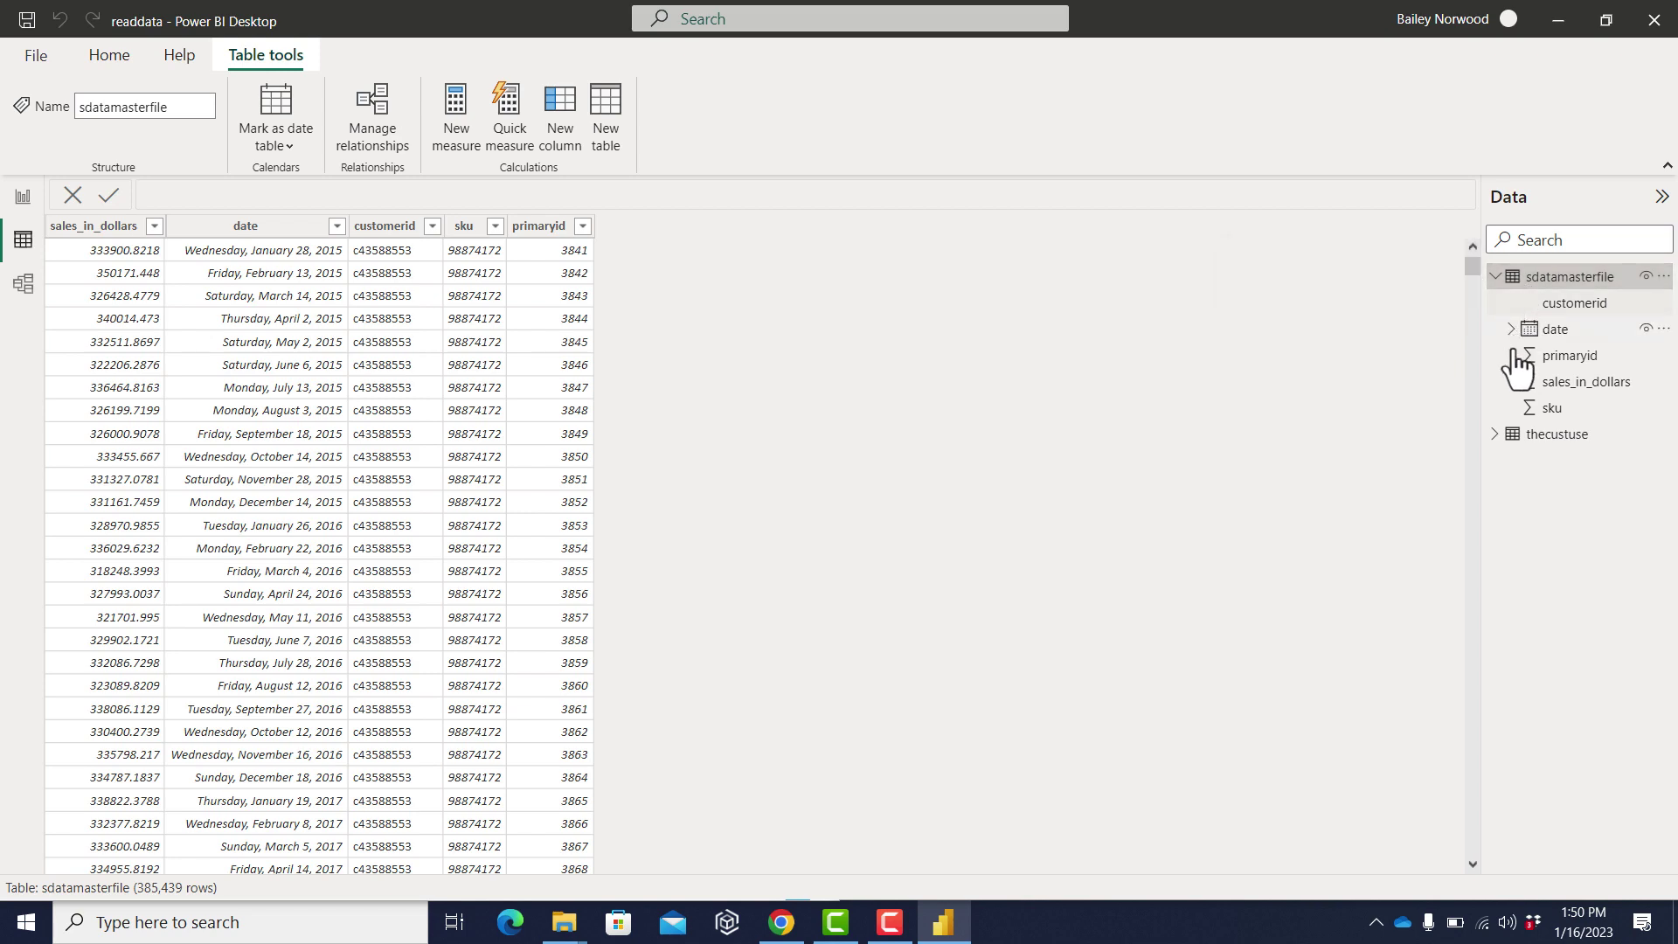
click(1510, 447)
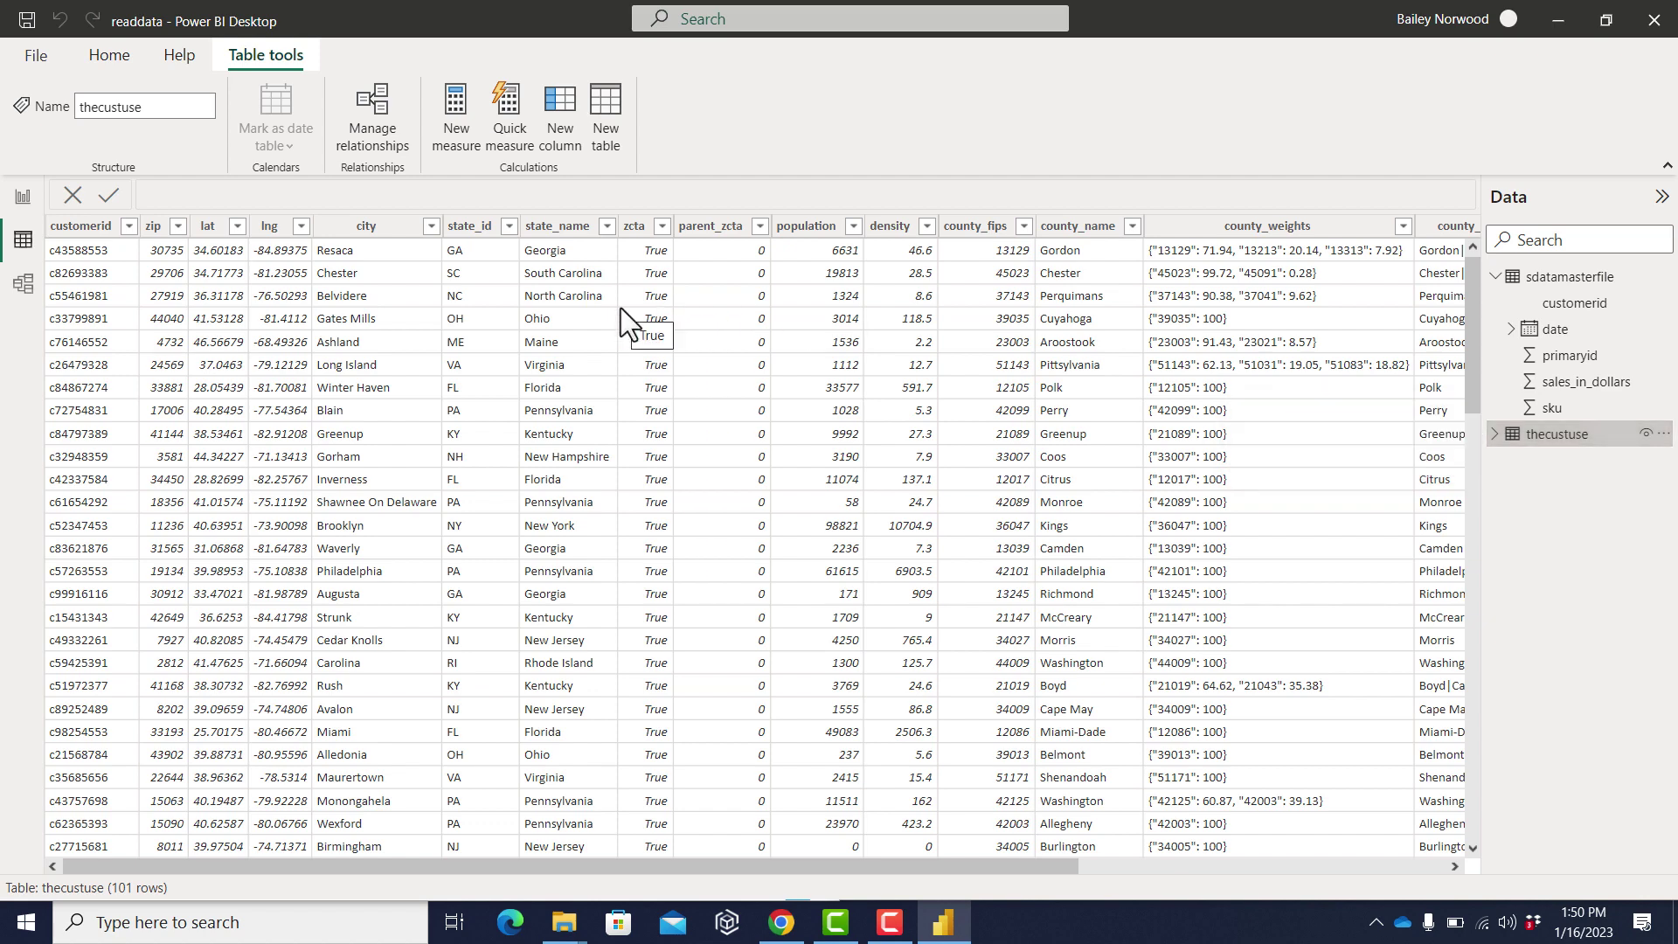
click(1495, 435)
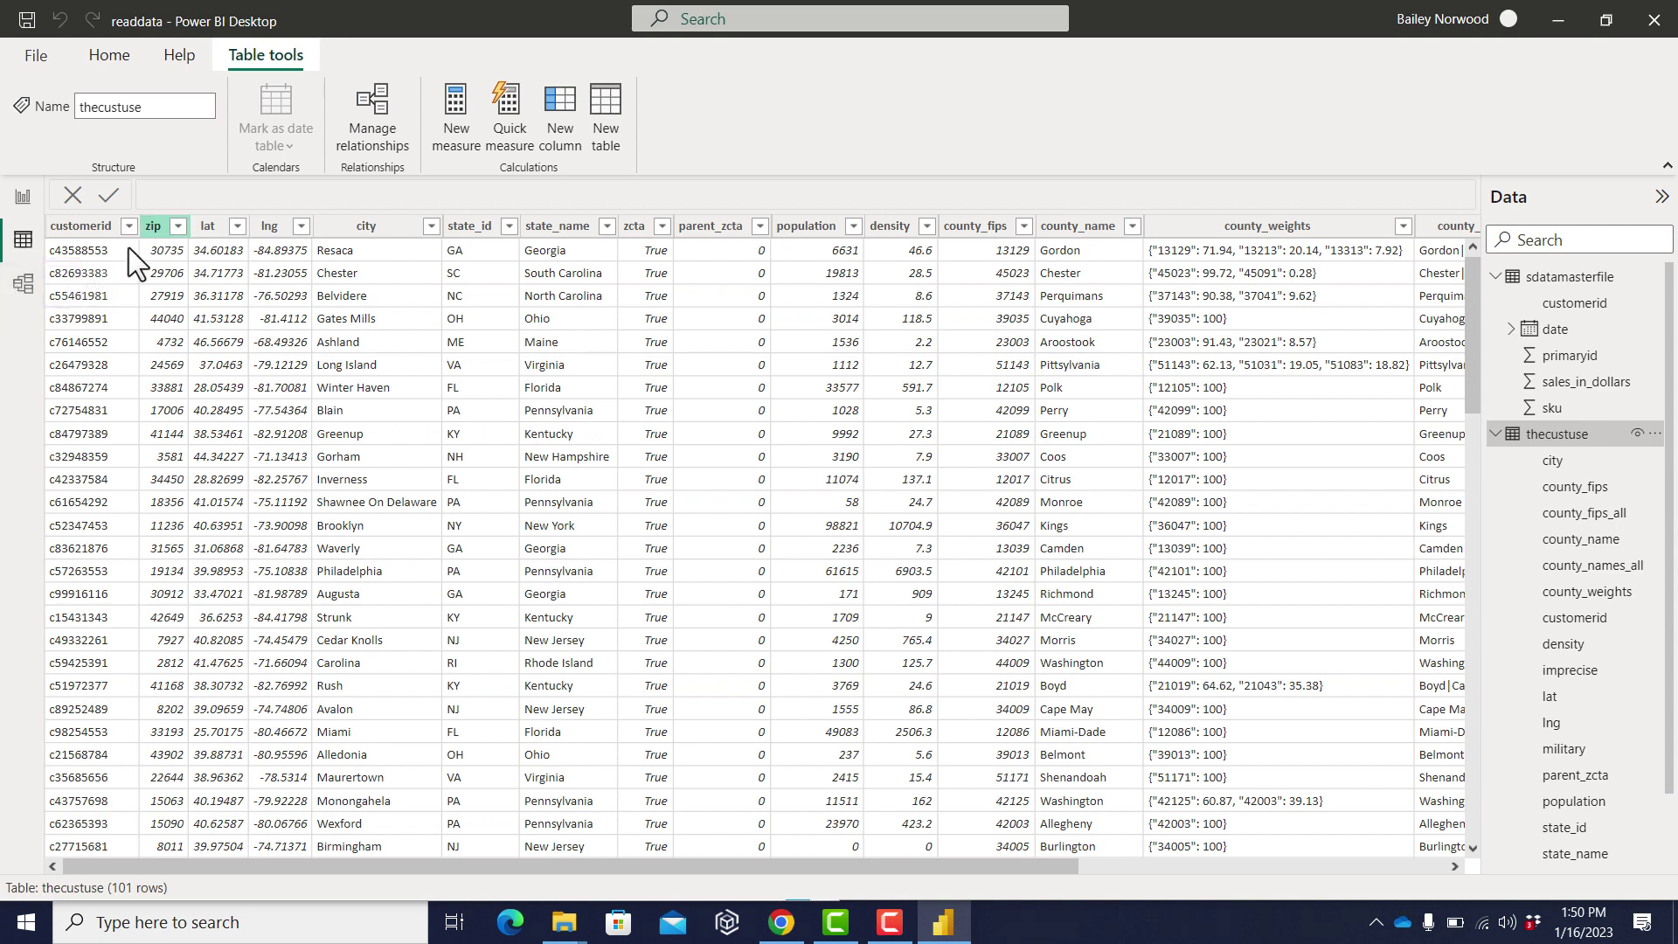
click(22, 297)
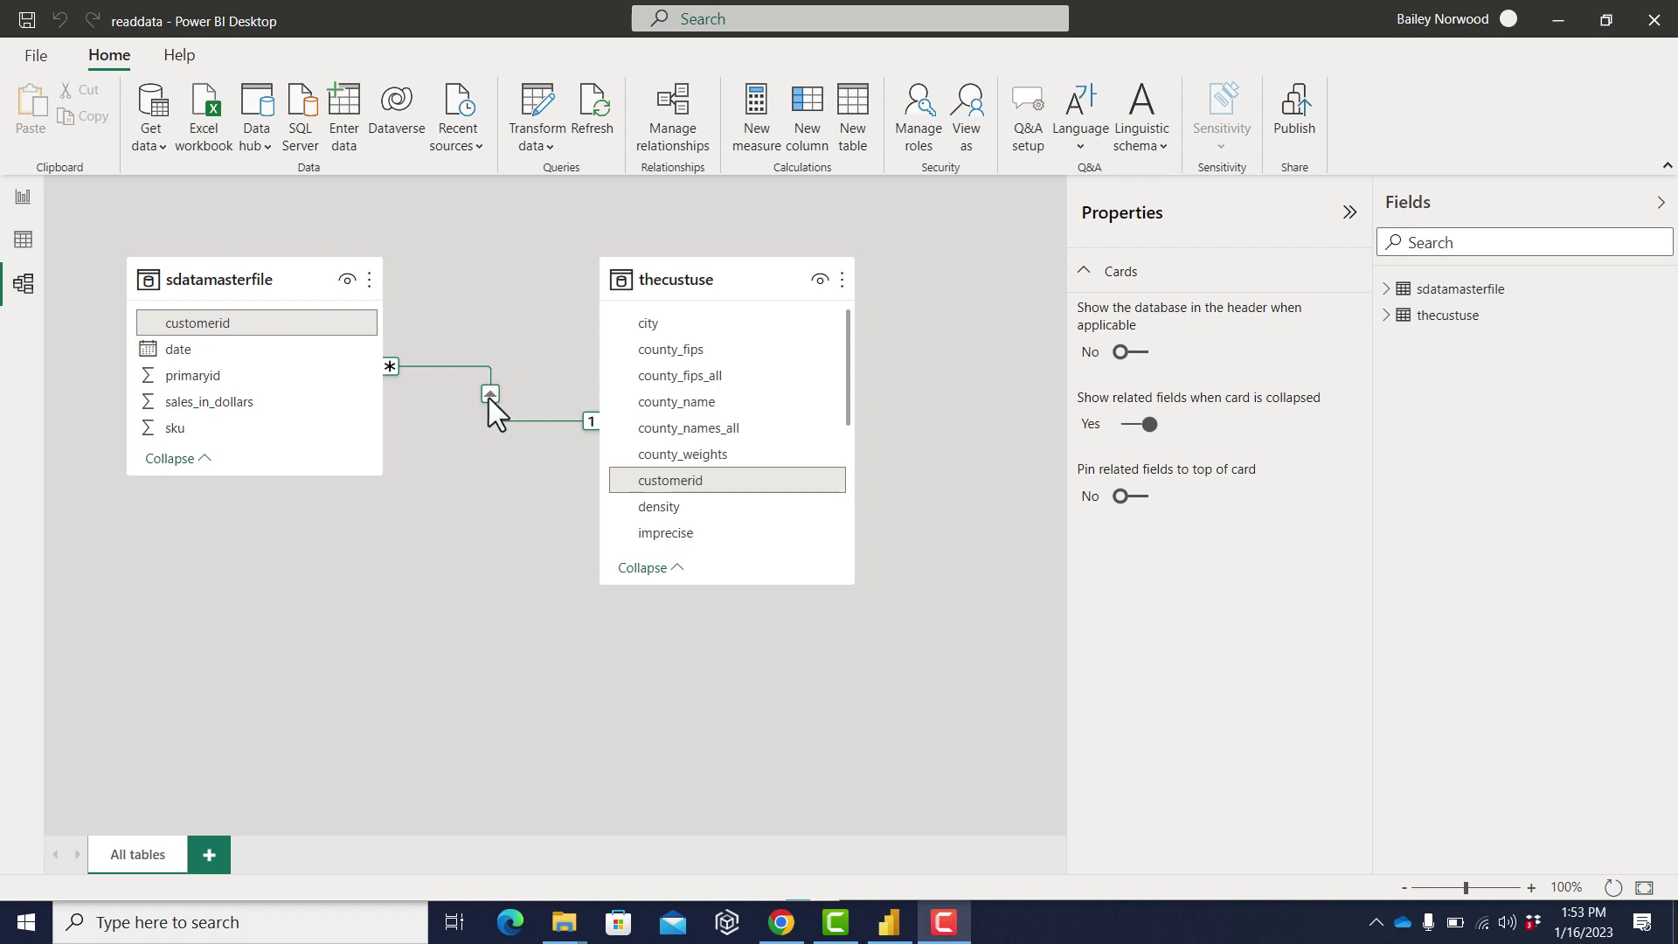
Delete the old relationship, link thecustuse.customerid to sdatamasterfile.customerid, and save
right_click(490, 397)
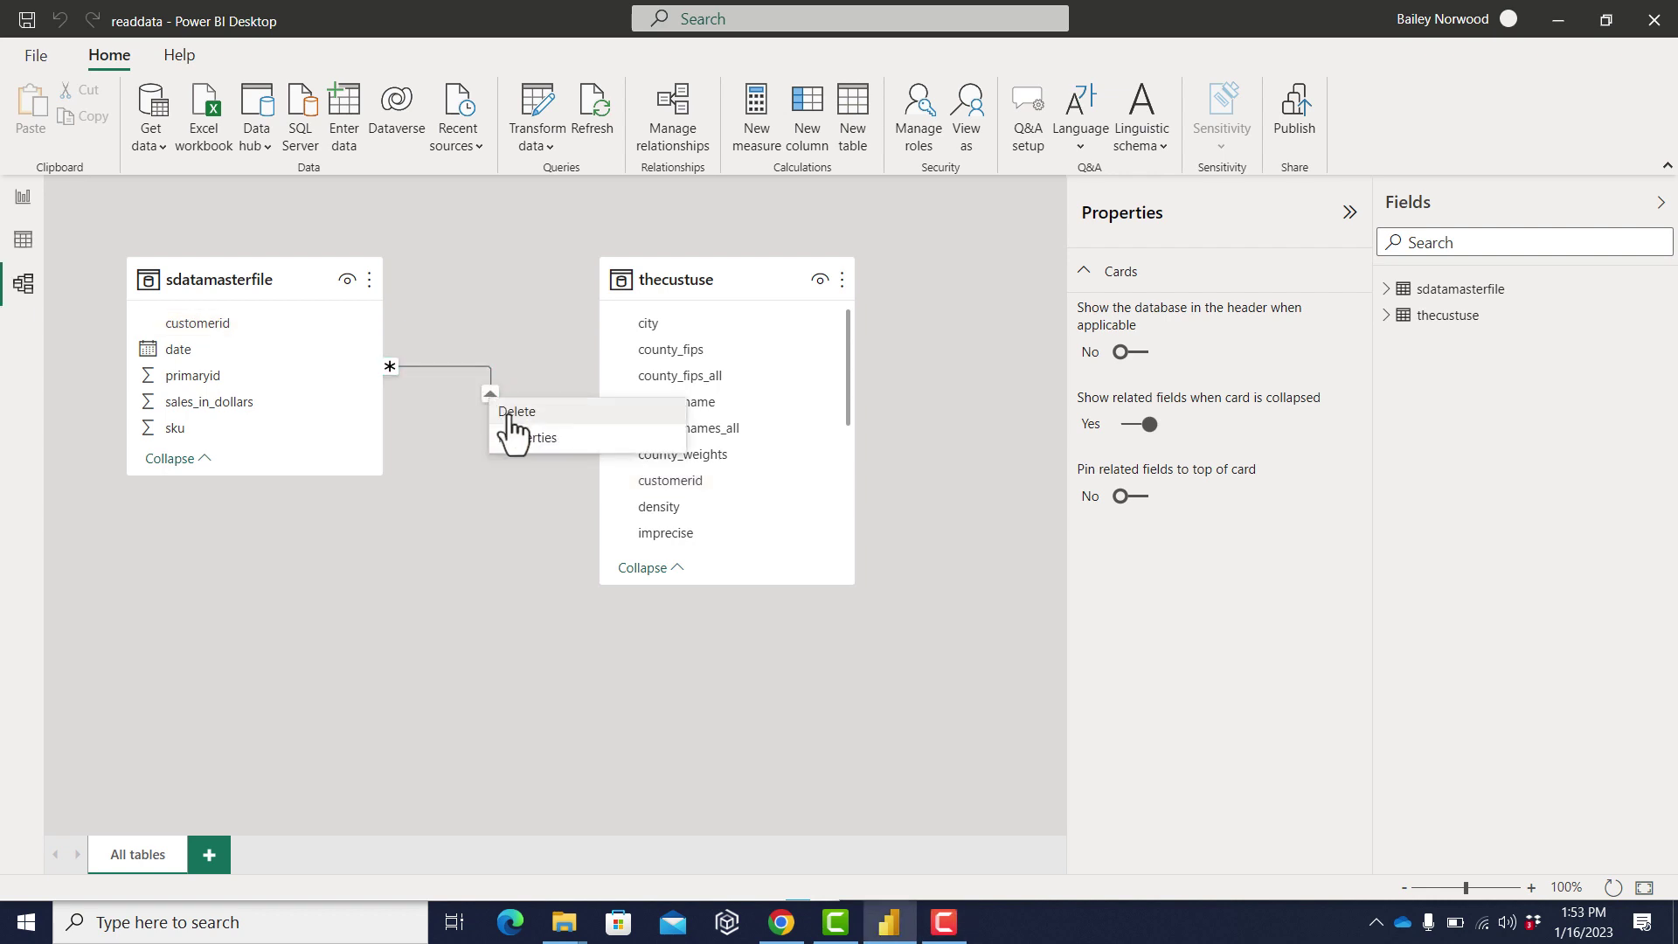
click(513, 417)
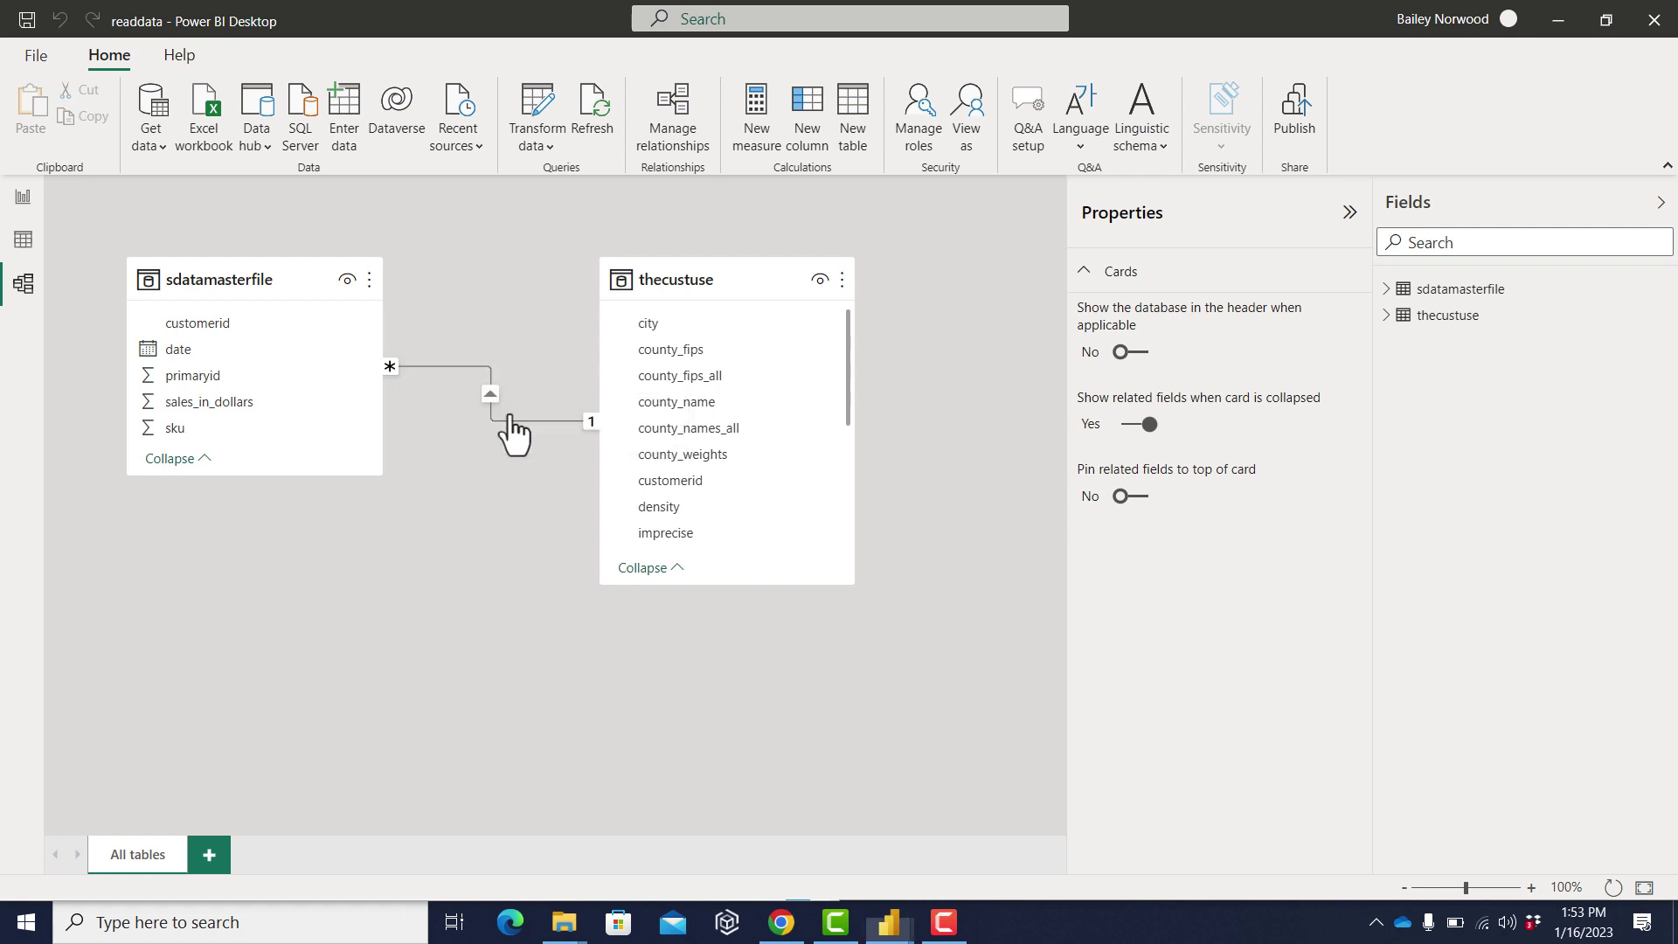
click(962, 500)
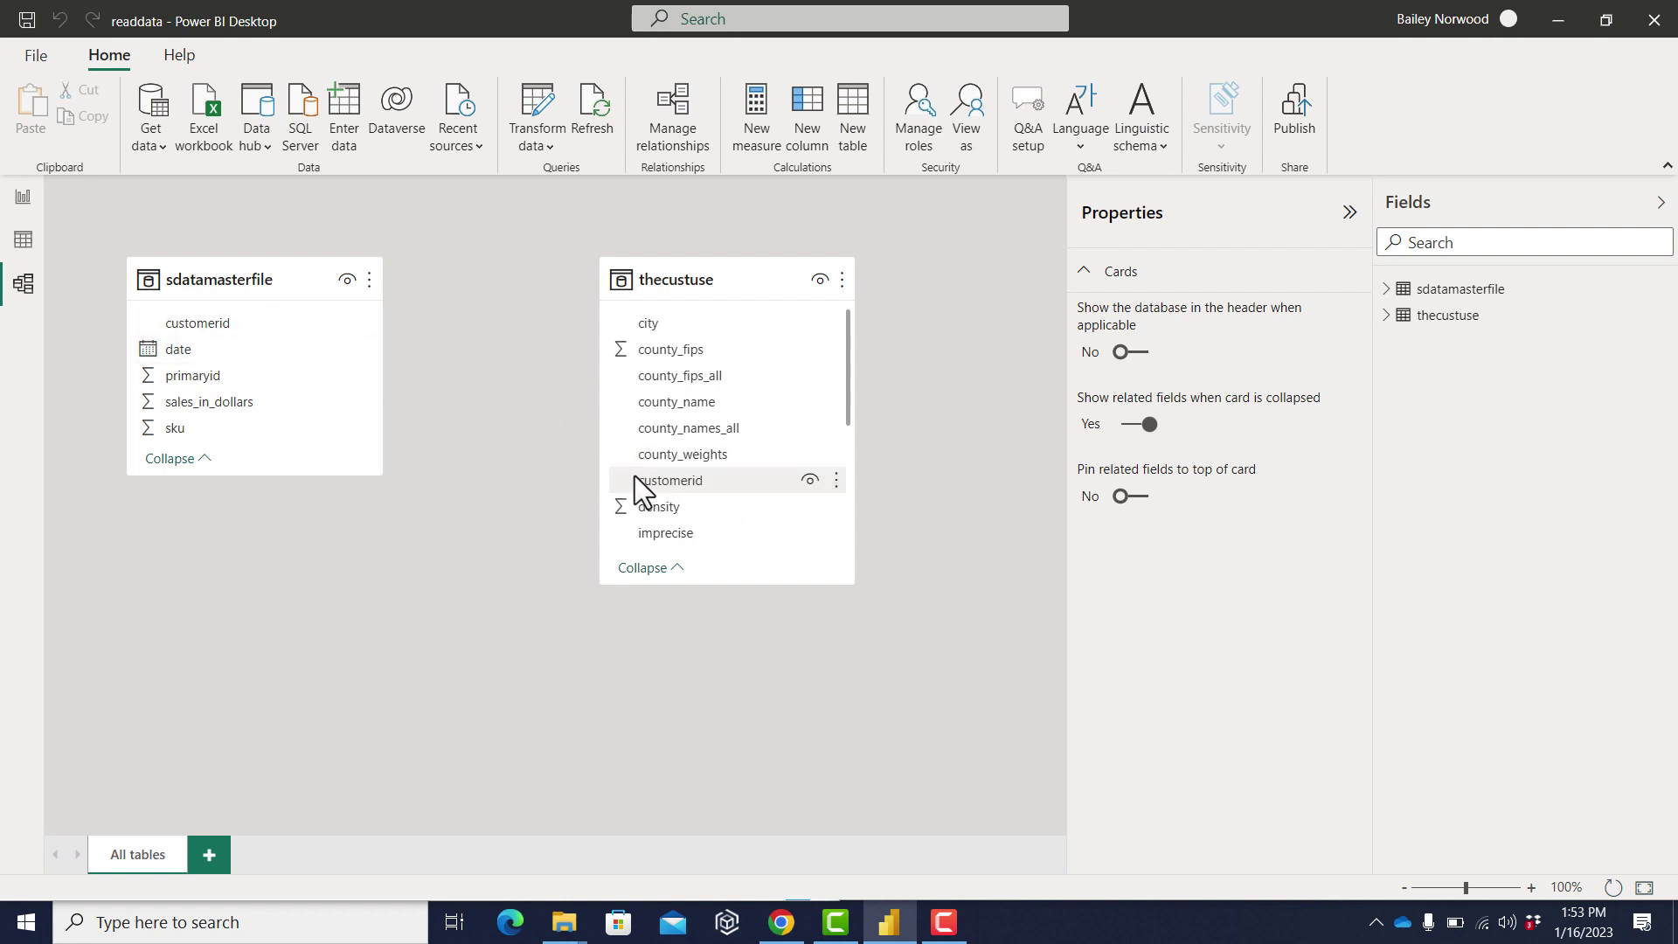
drag(656, 484, 281, 316)
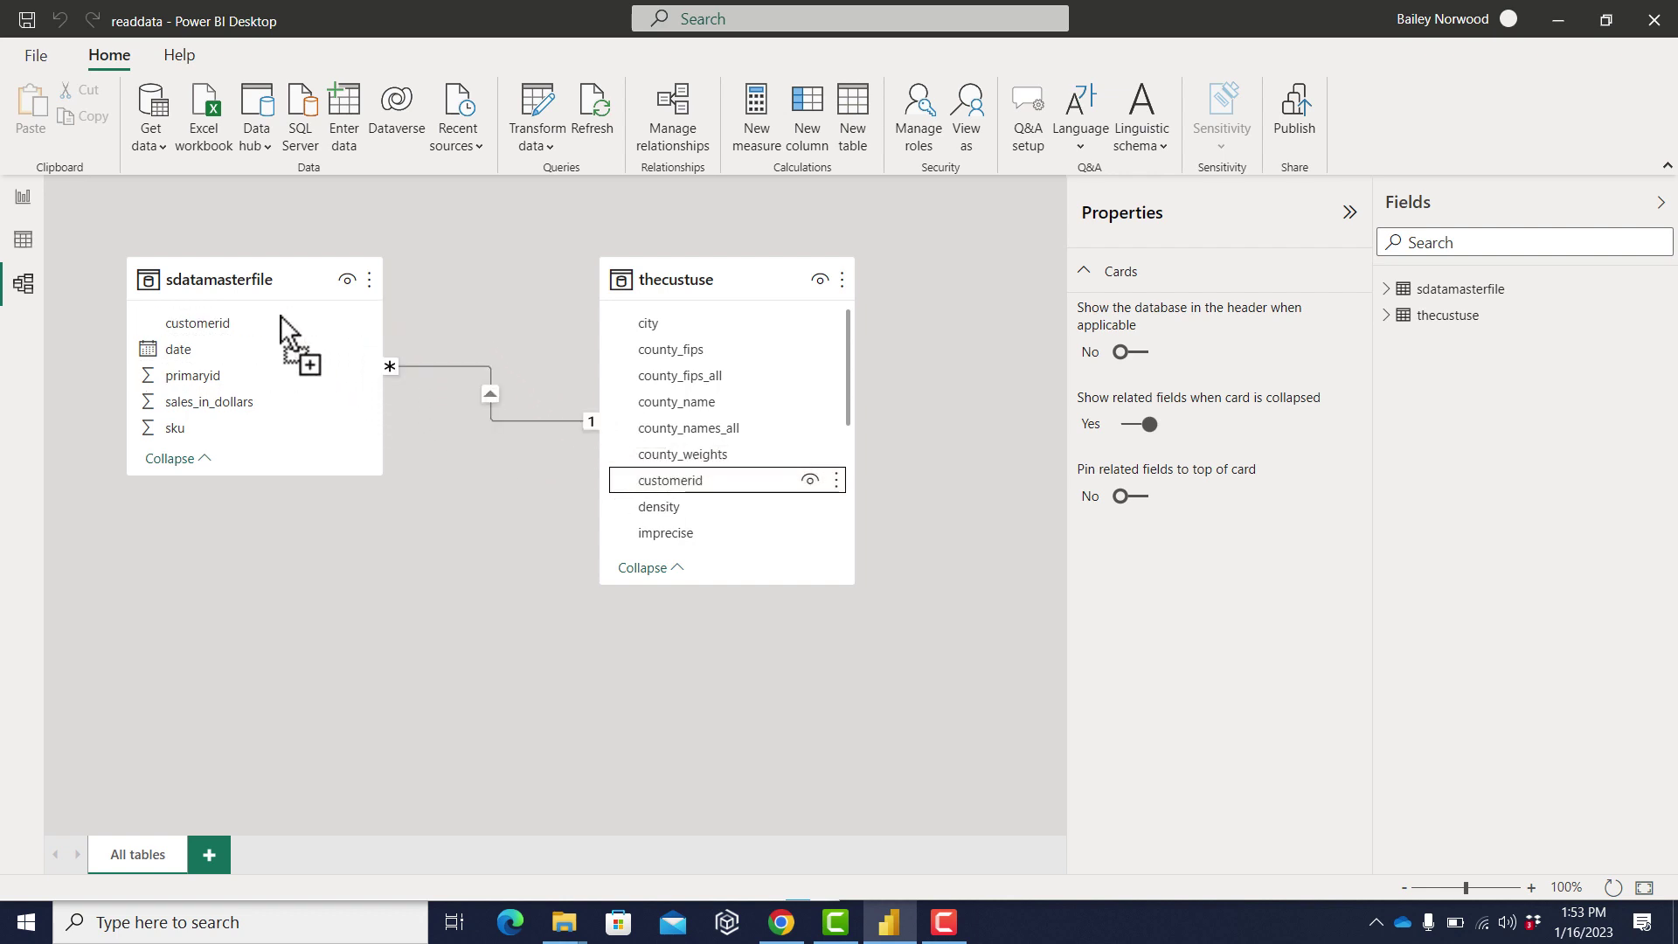
click(25, 26)
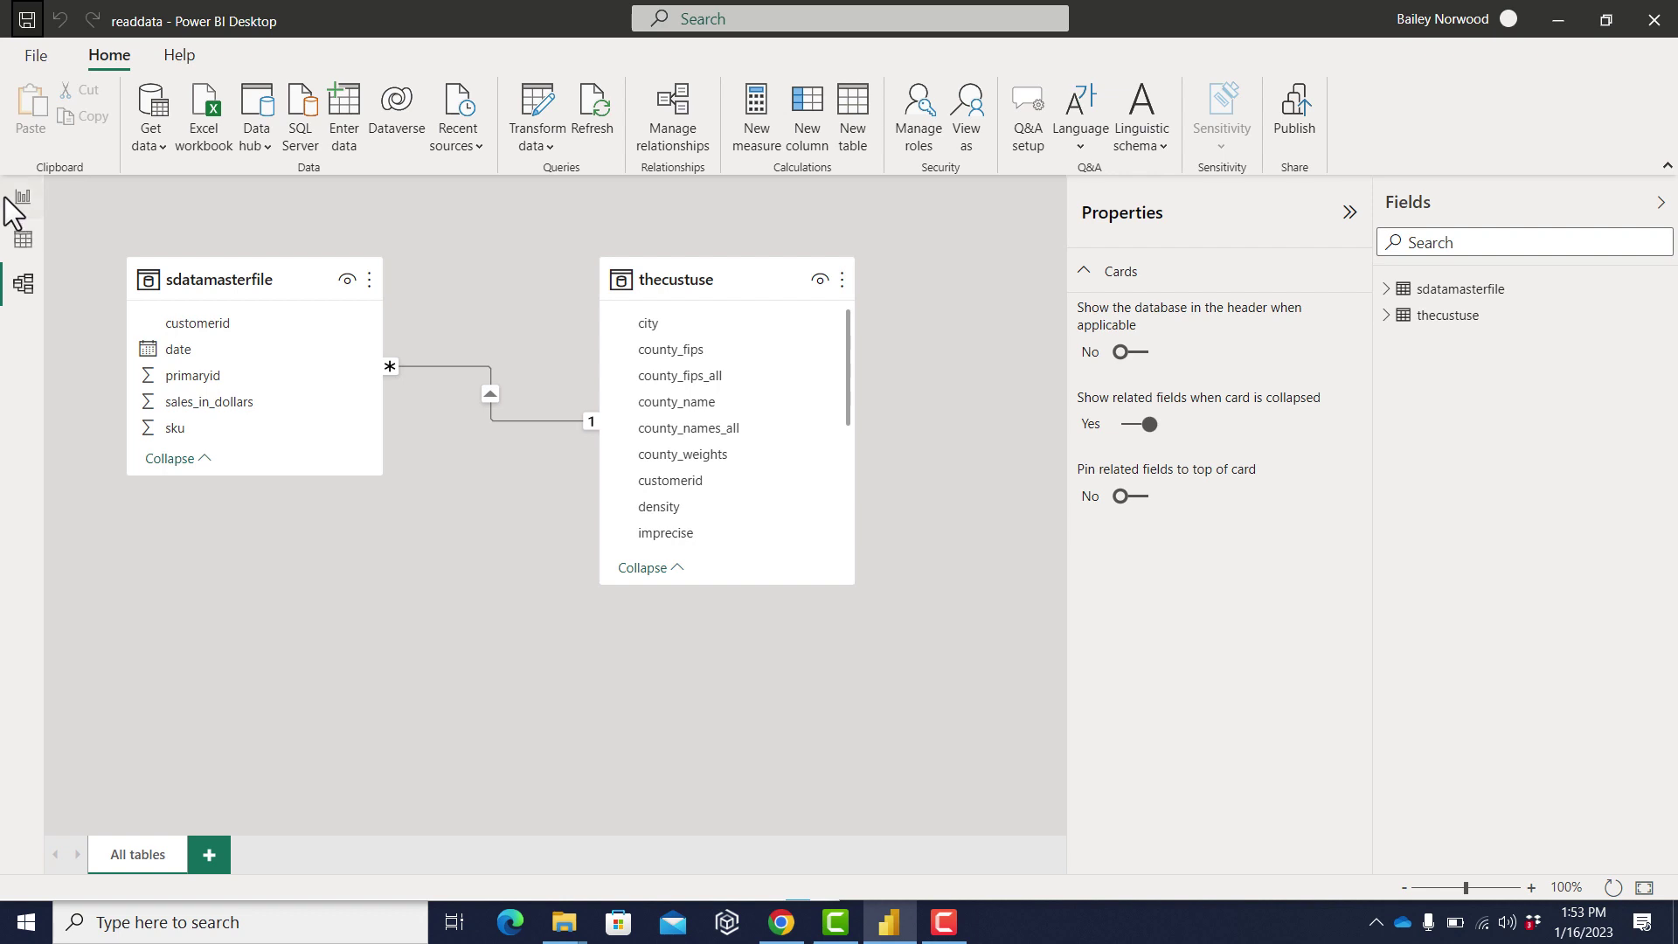
Add a page-sized stacked bar chart with sku on the Y-axis and sales_in_dollars on the X-axis
click(21, 198)
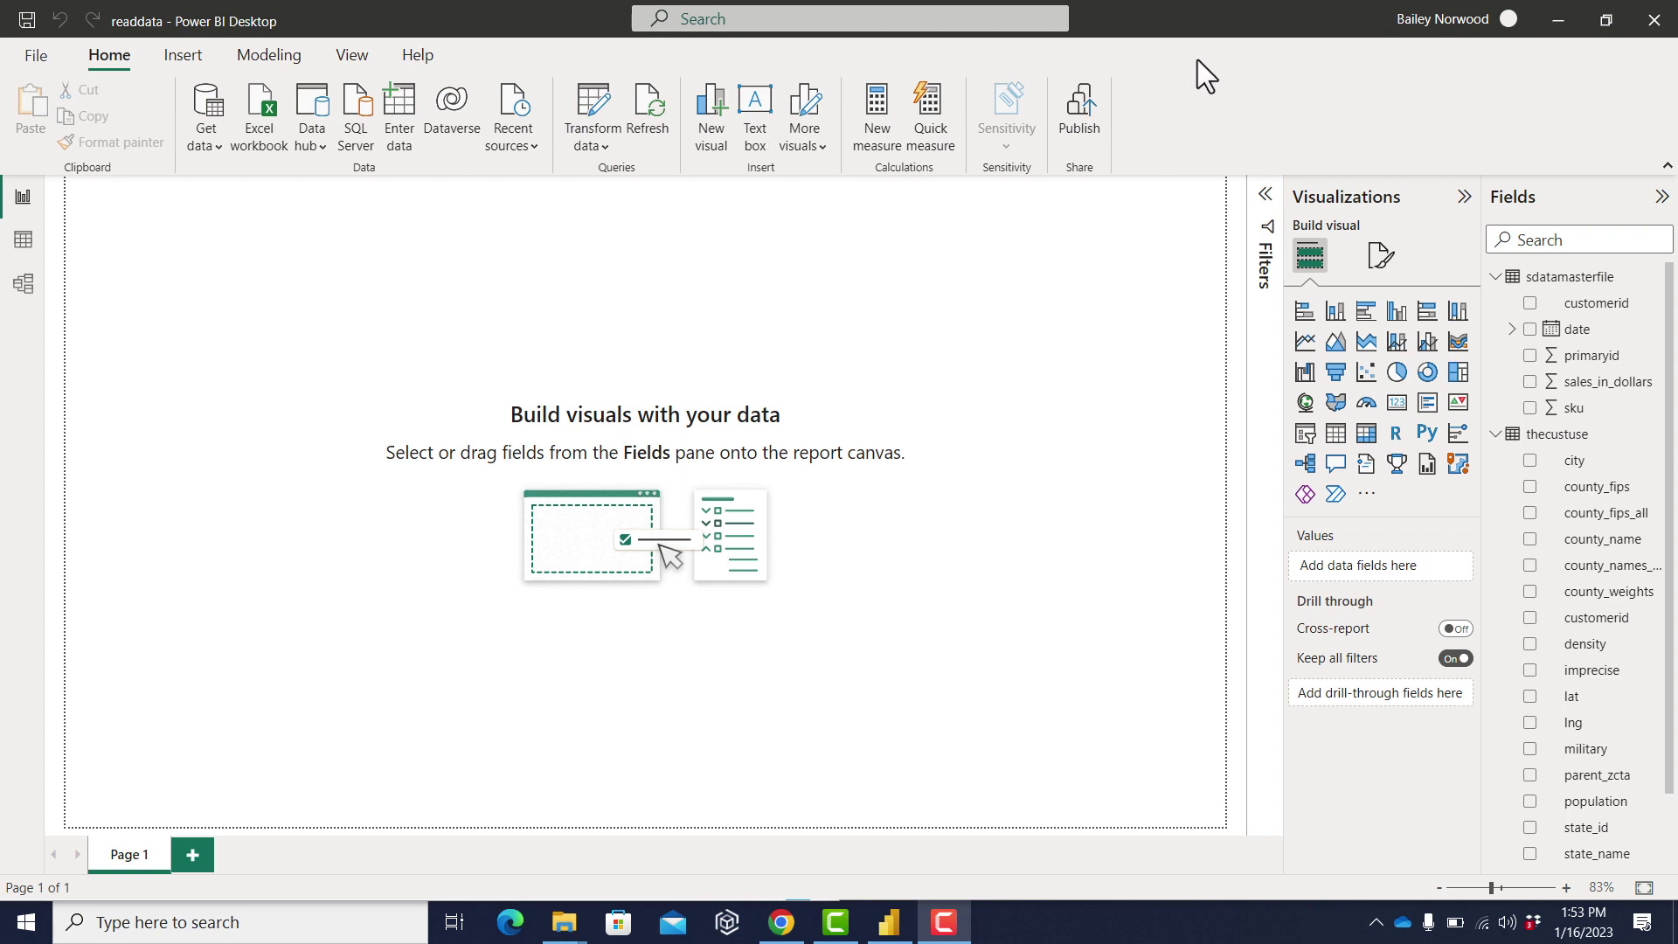
click(1305, 312)
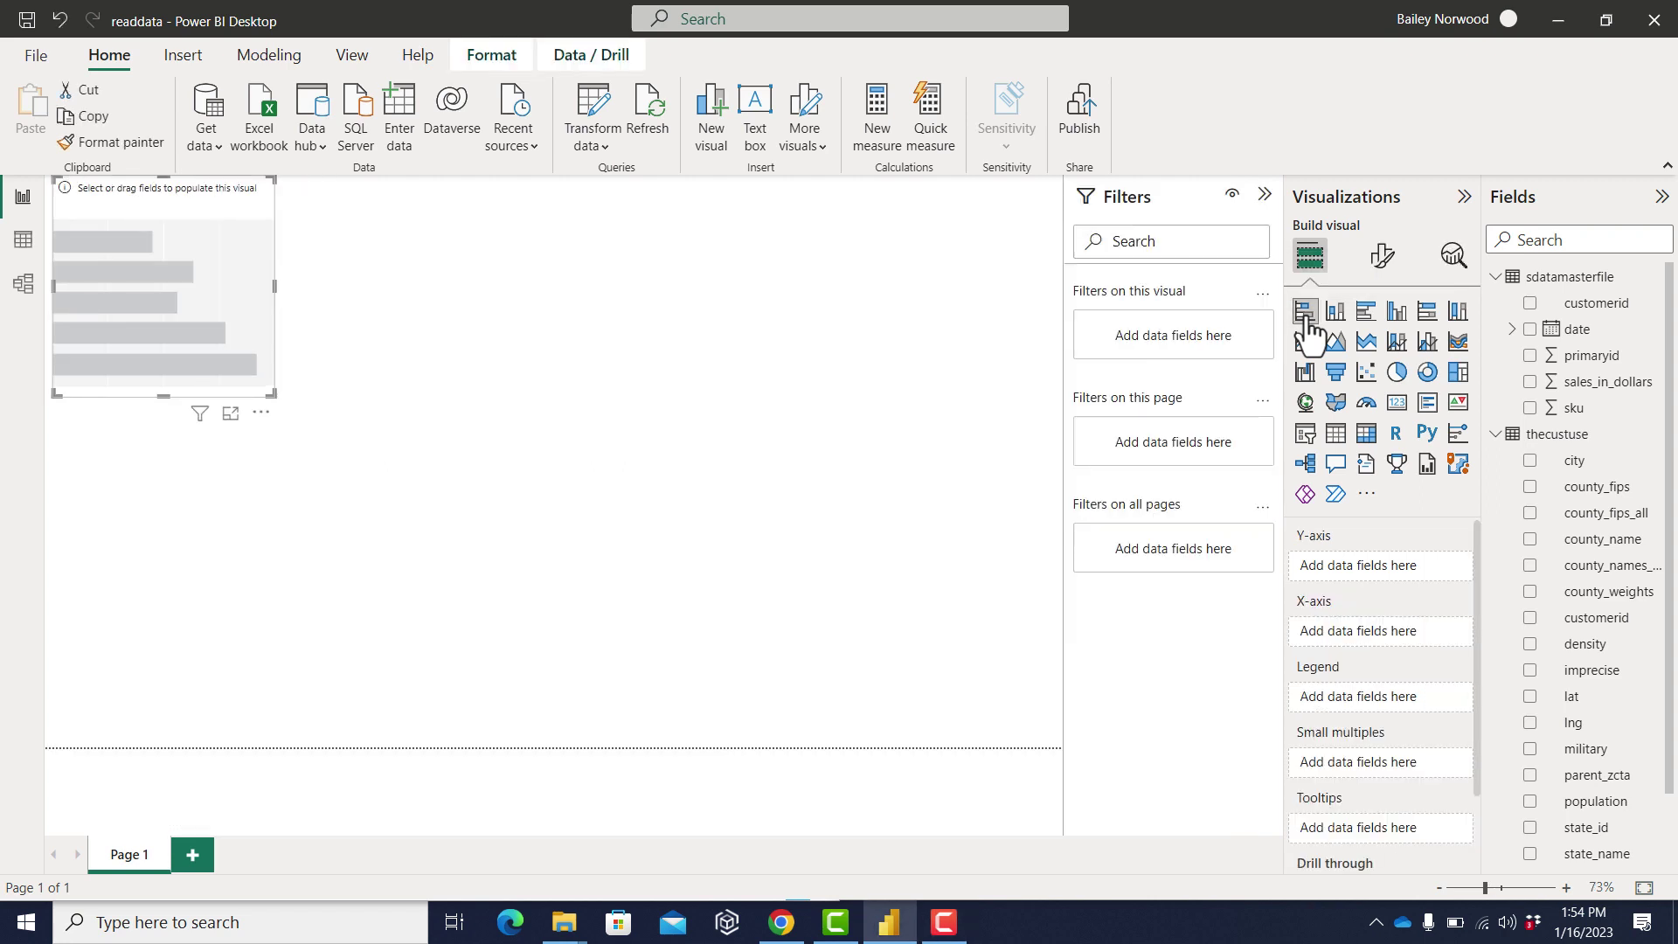
drag(273, 394, 1133, 791)
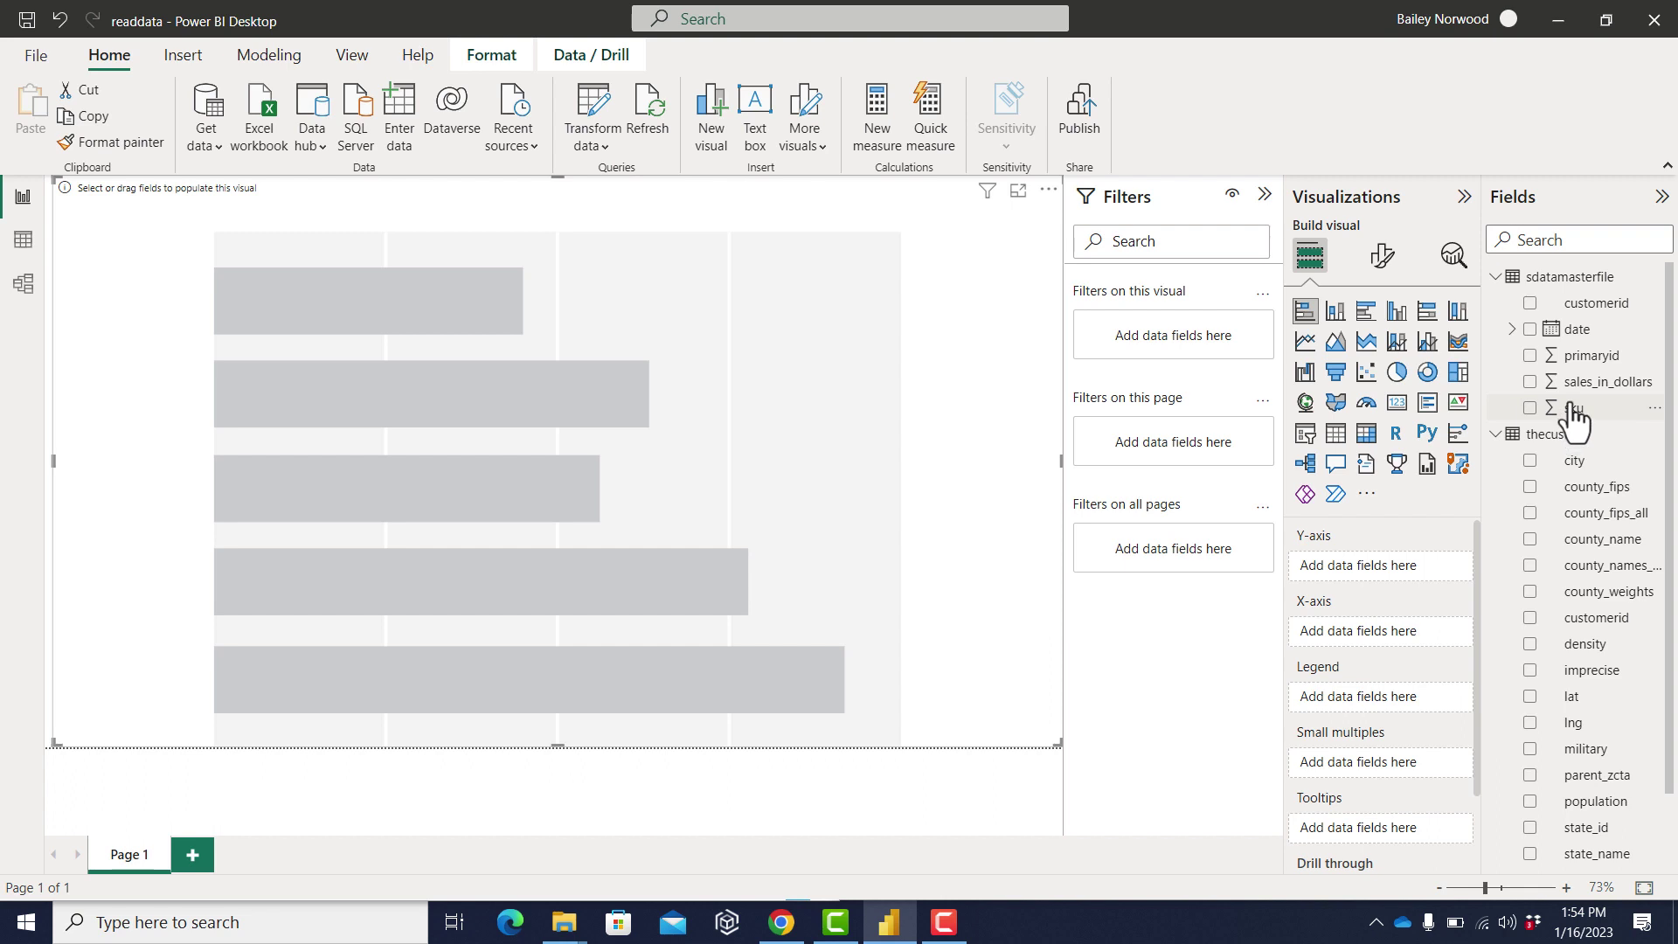
drag(1571, 408, 1387, 559)
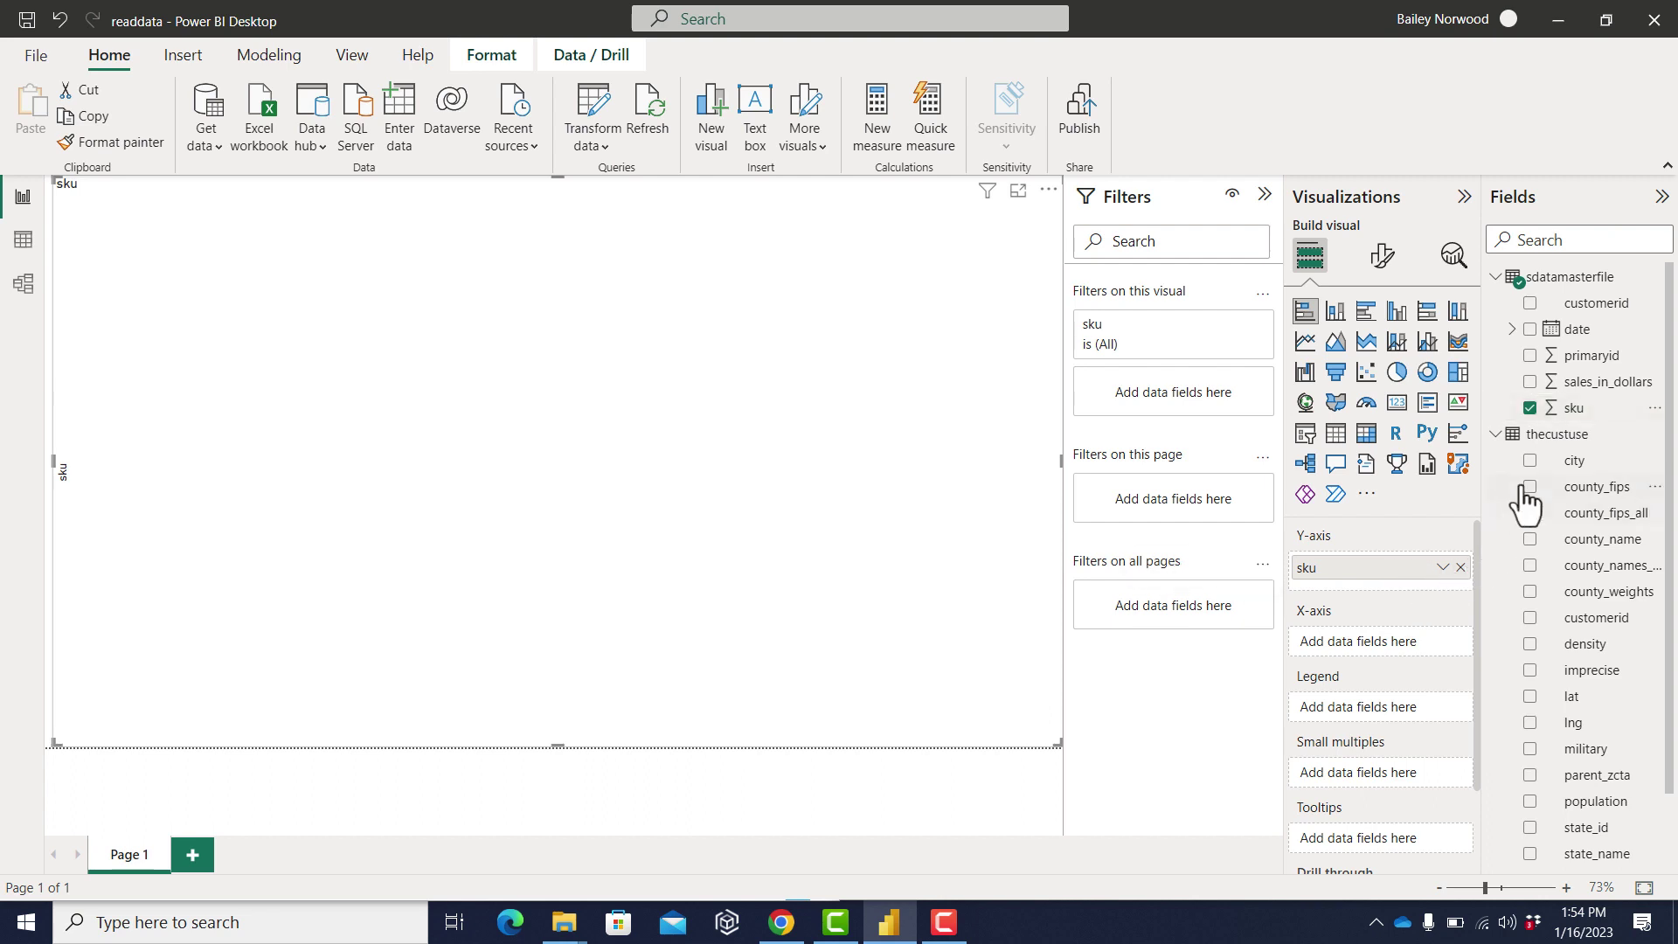
click(1496, 434)
drag(1595, 389, 1387, 642)
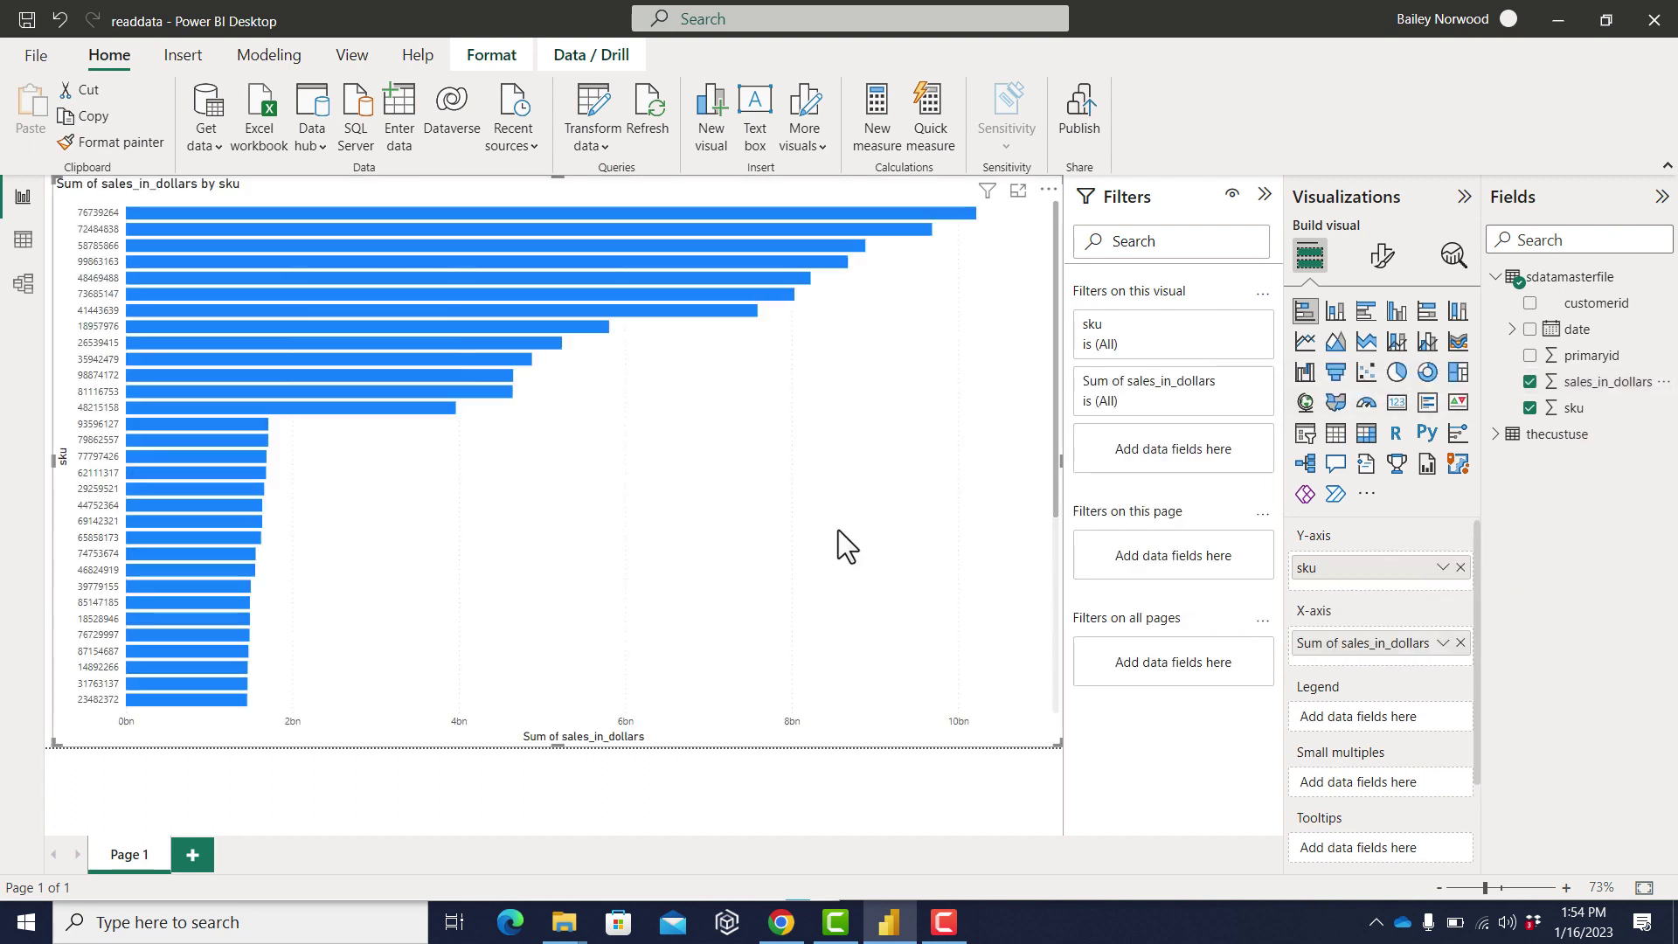
scroll(333, 586, down, 5)
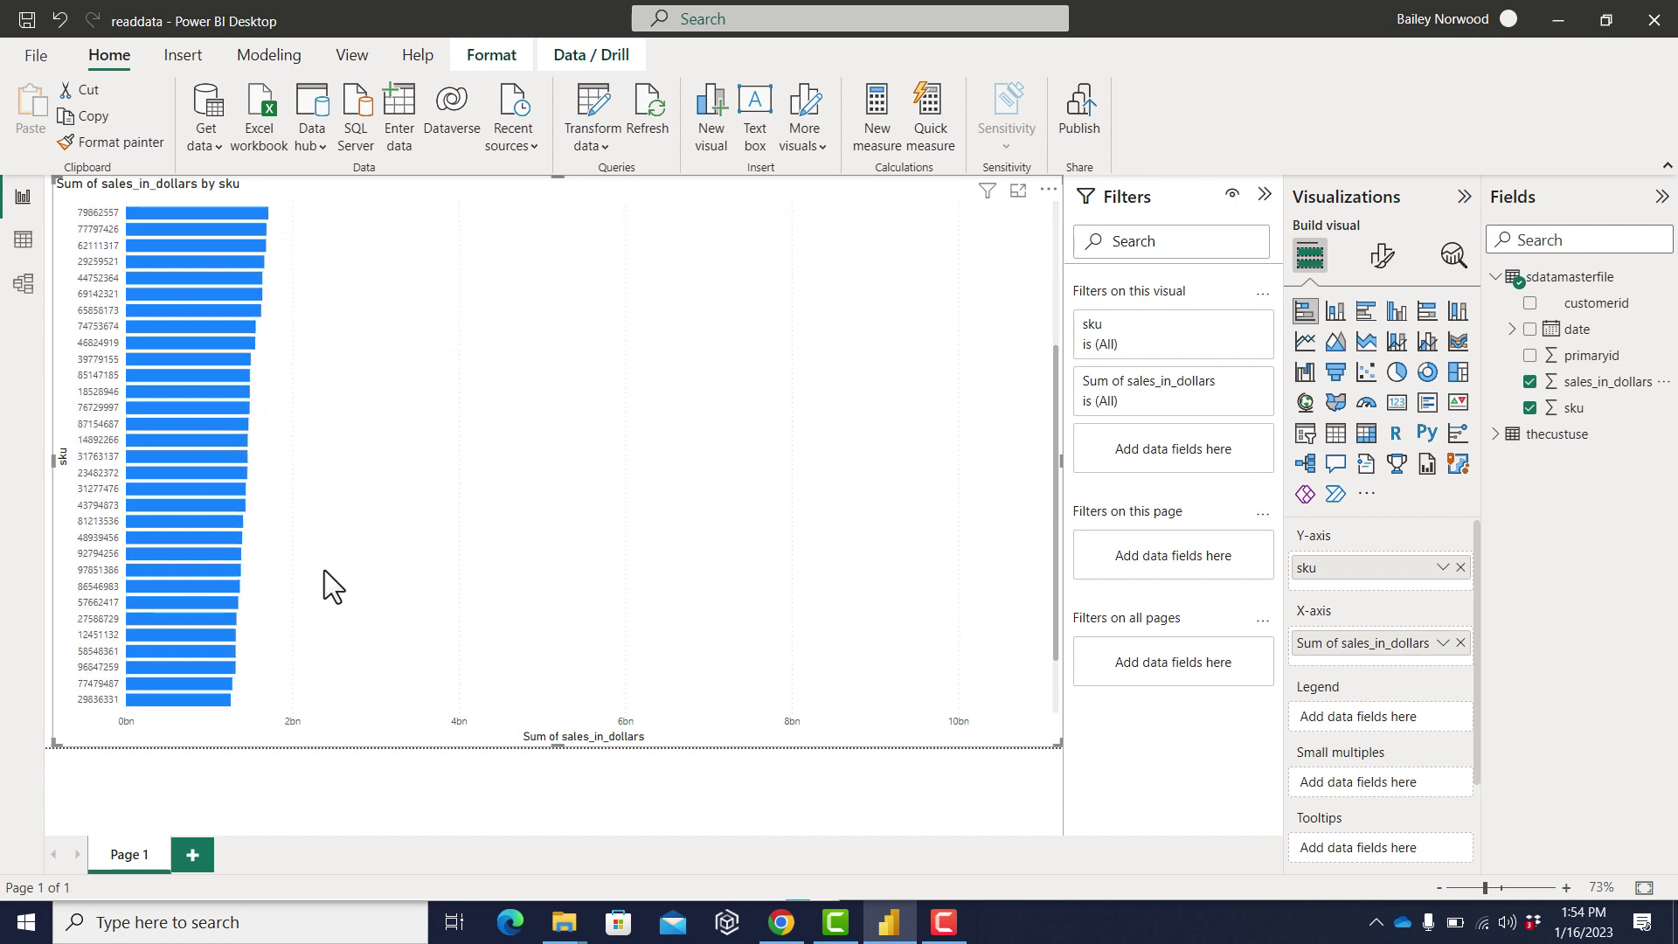
scroll(325, 573, up, 5)
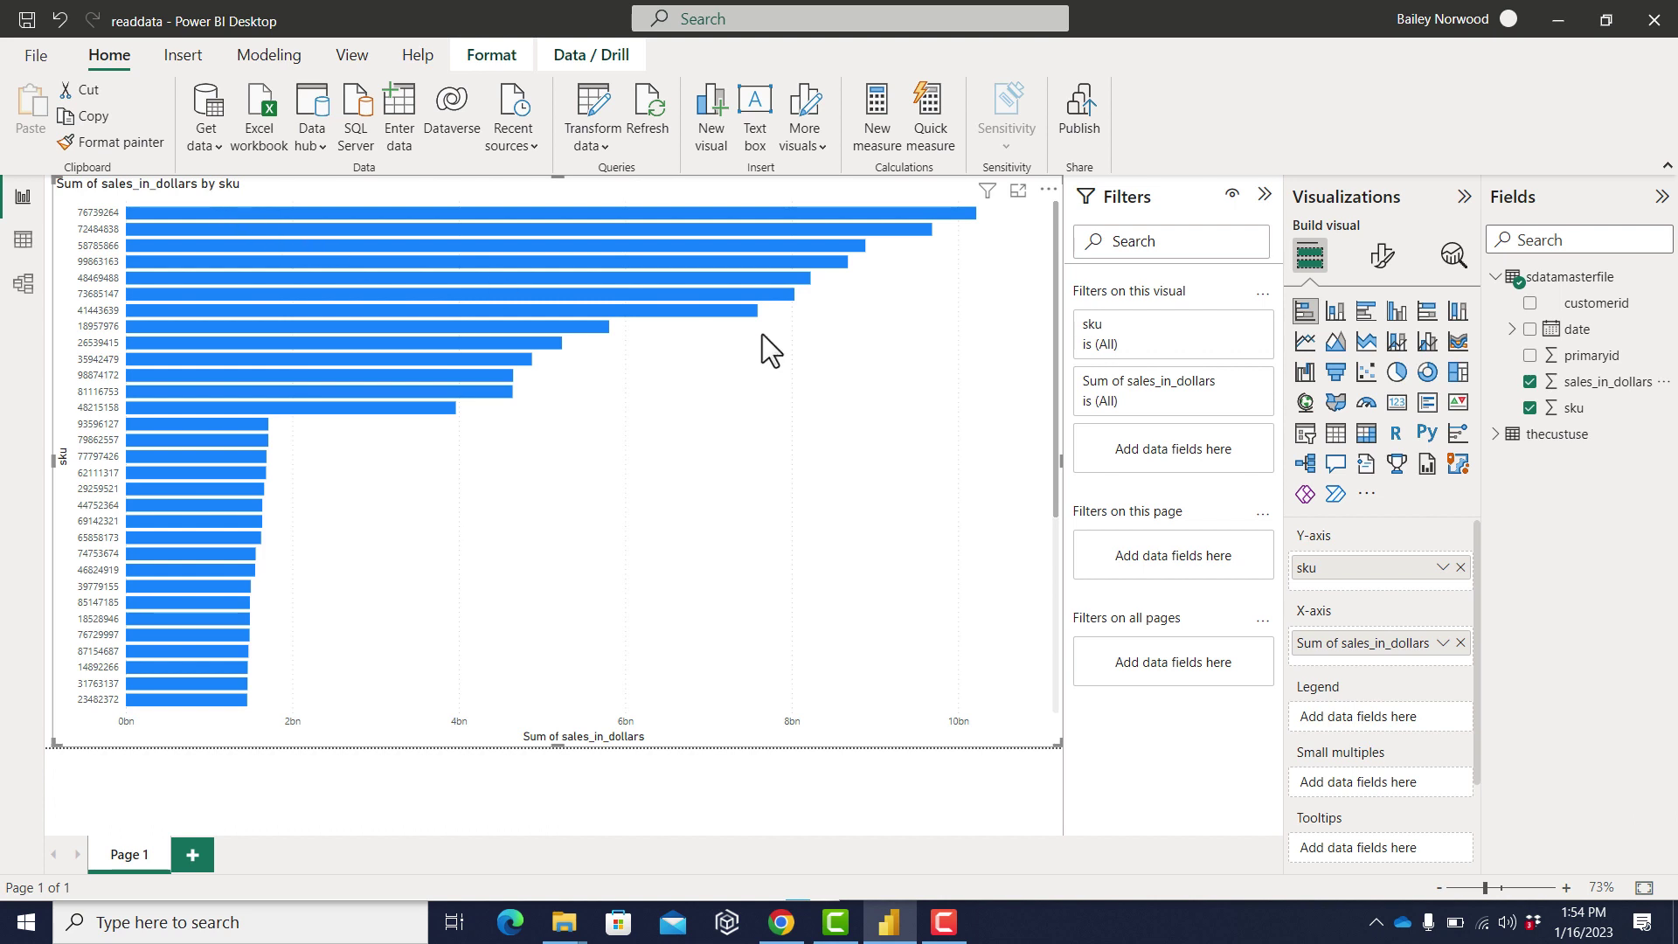
Preview the chart data as a table, then export it as CSV 'Sum of sales_in_dollars by sku'
click(1049, 191)
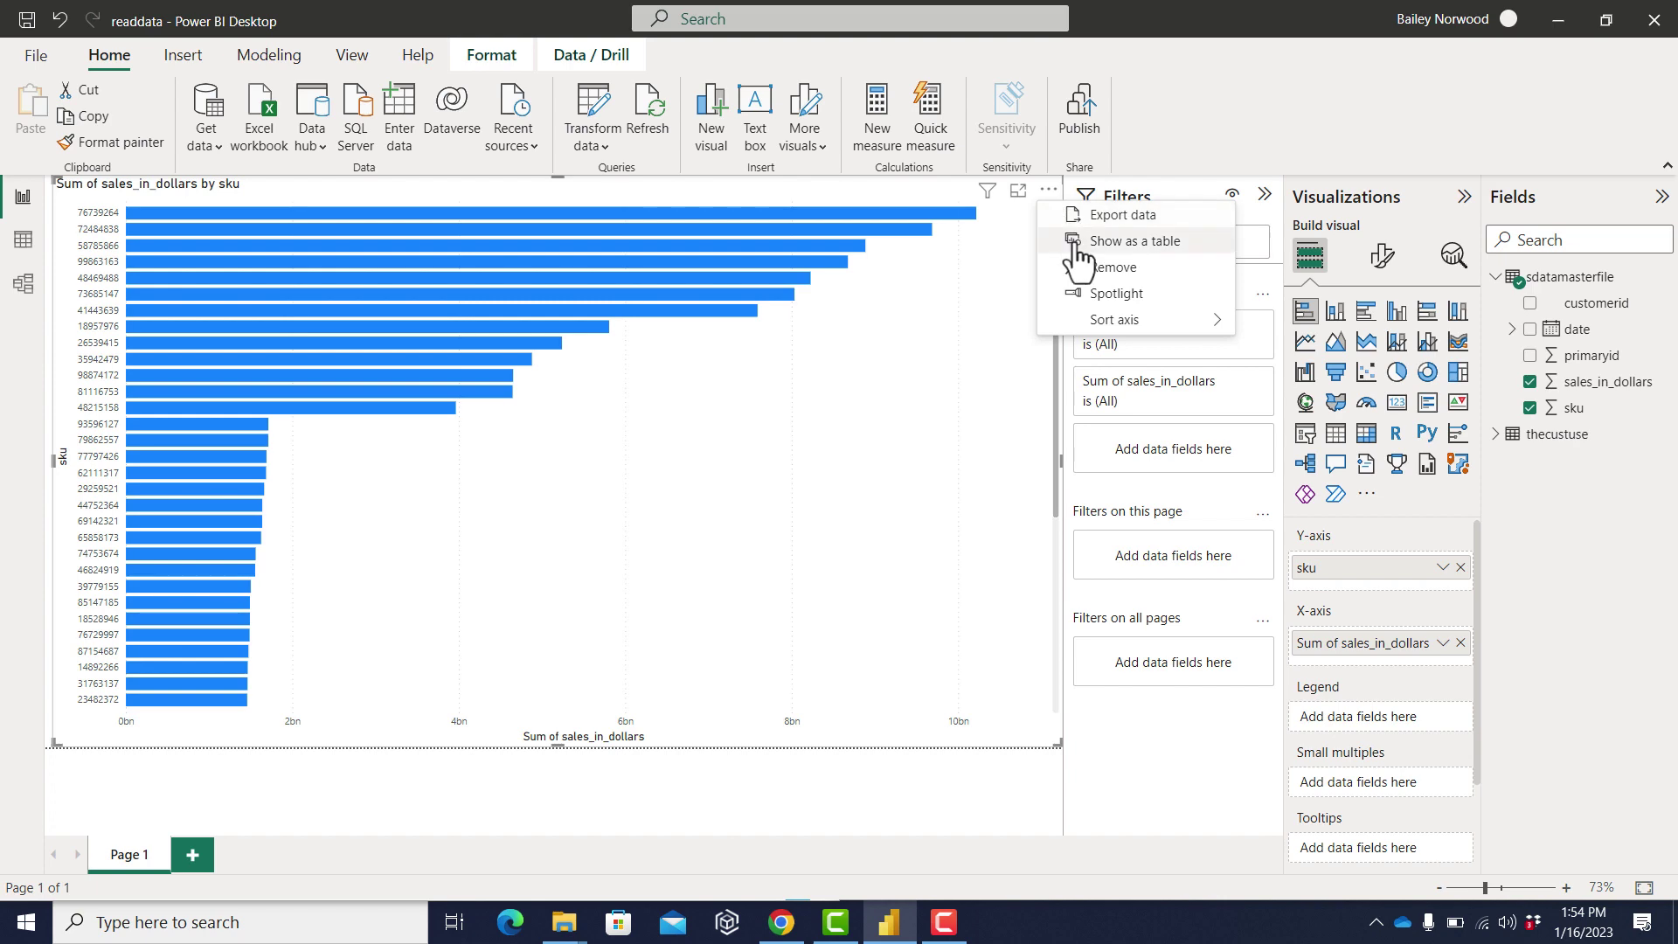
click(1079, 246)
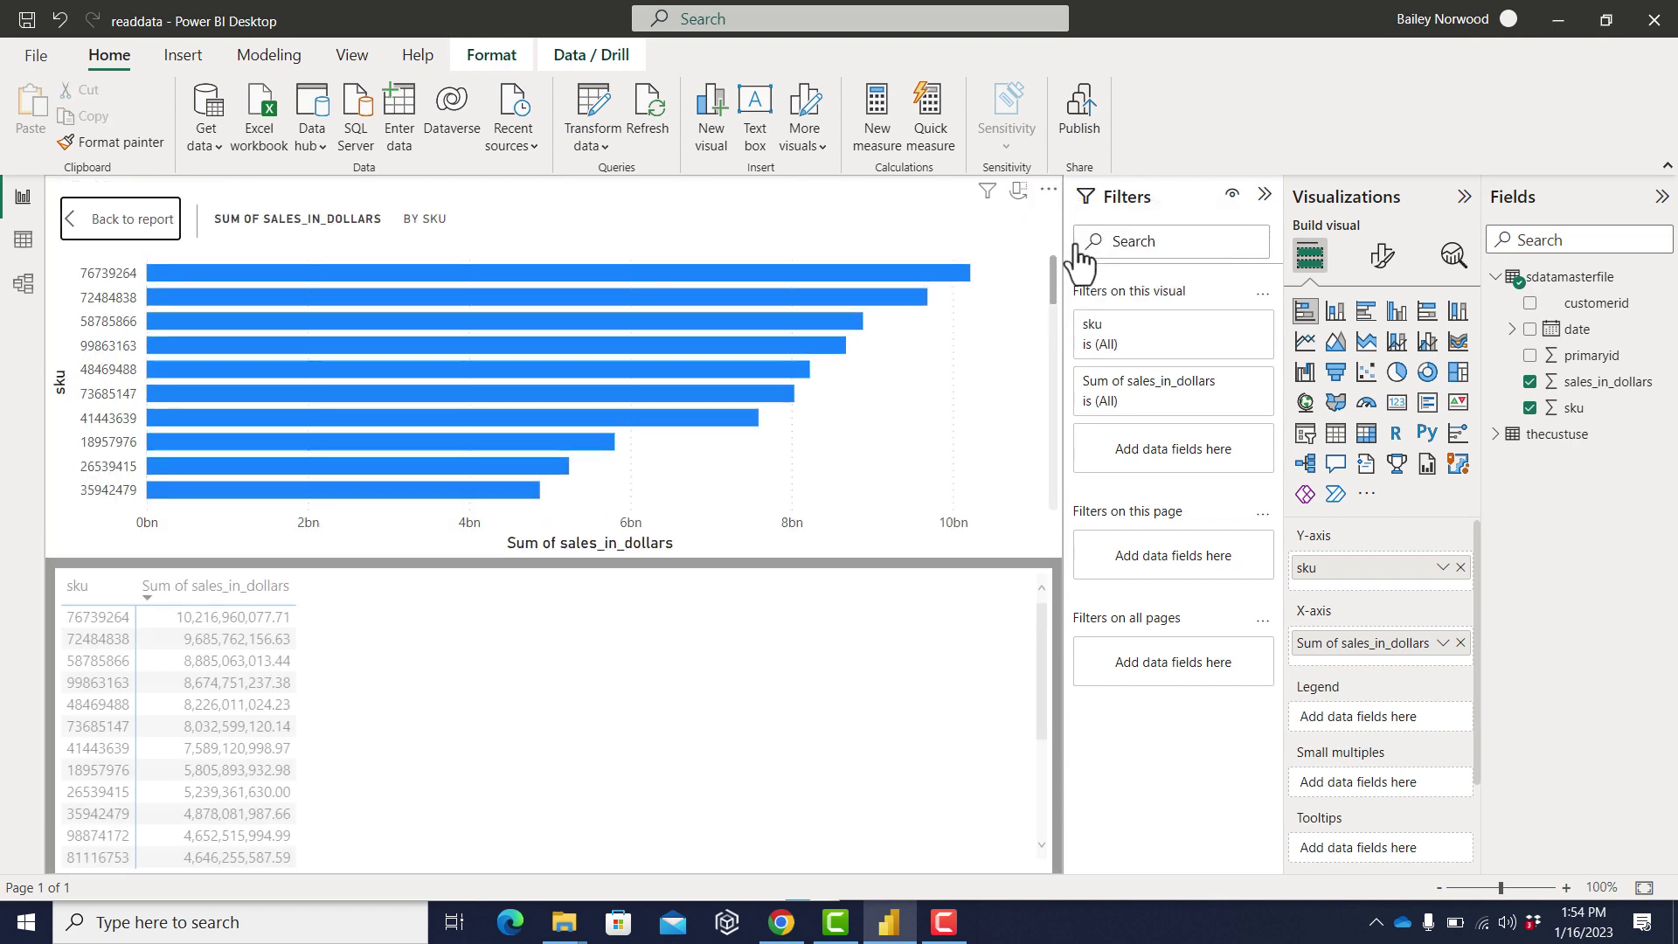
scroll(569, 736, down, 15)
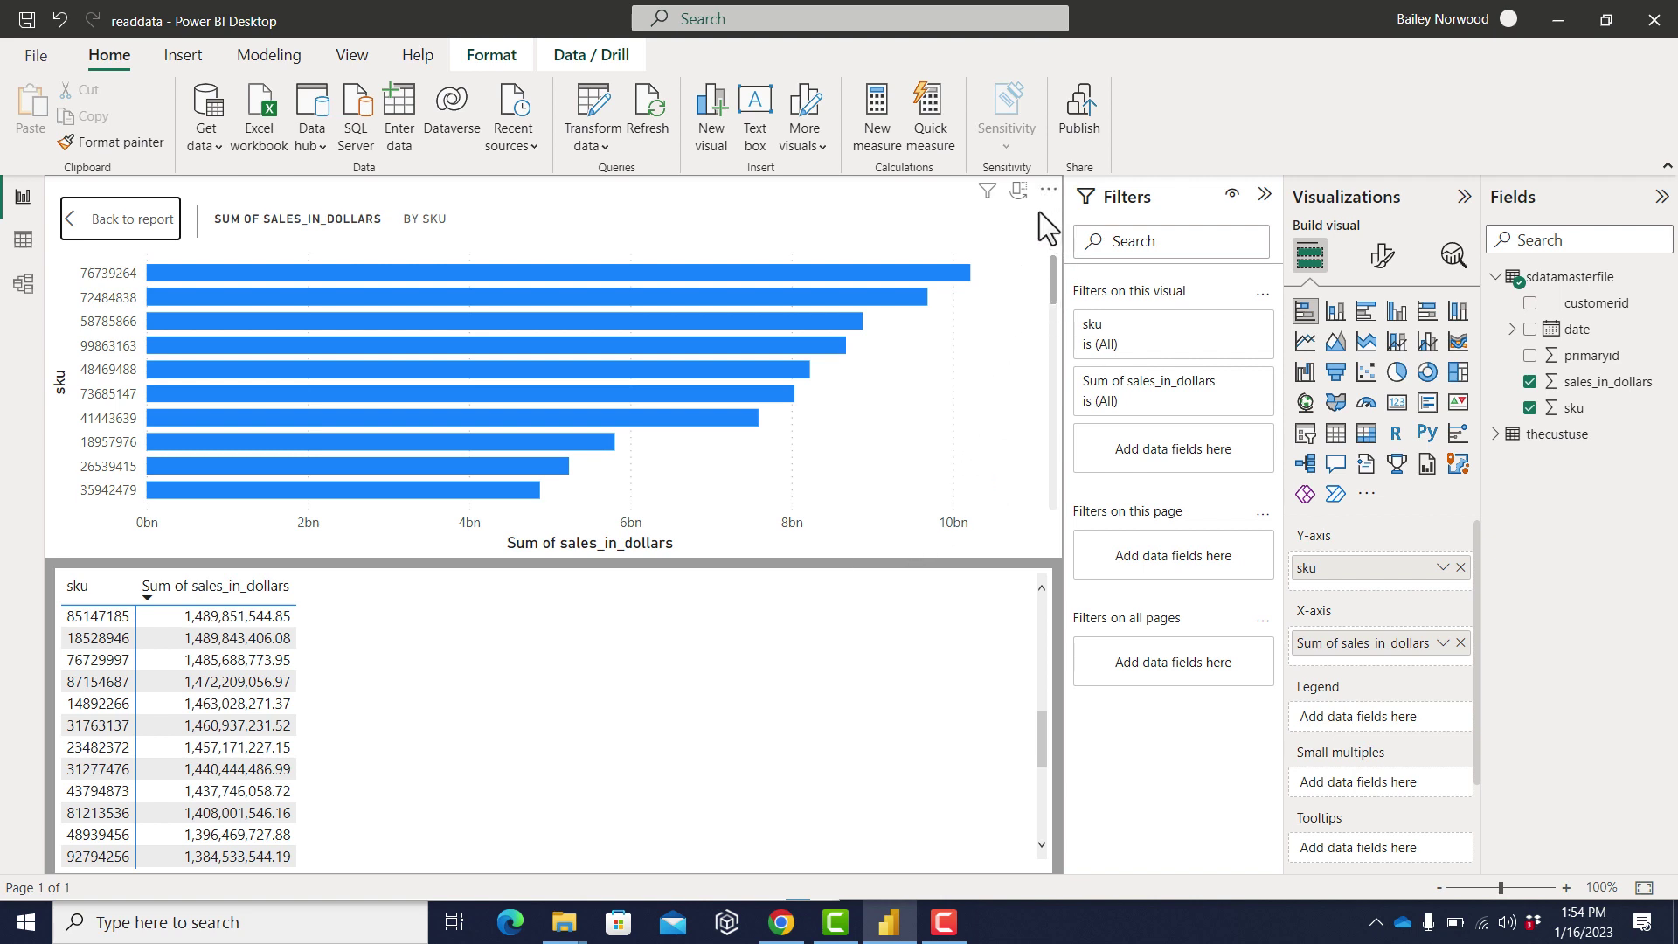
click(147, 226)
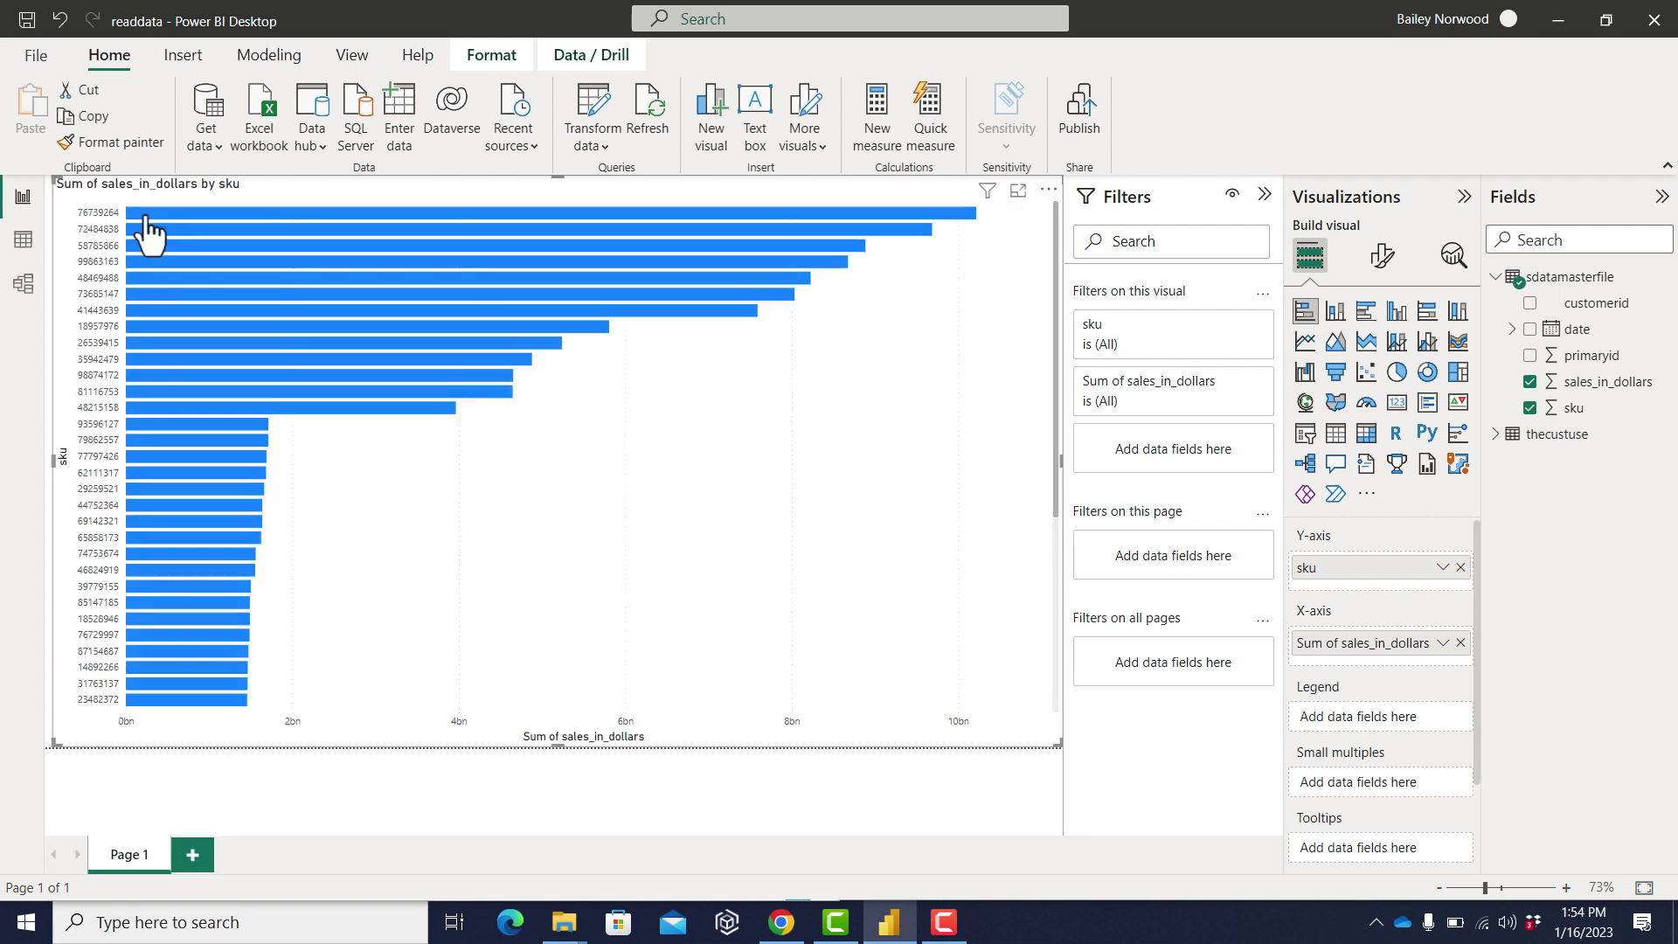
click(1048, 191)
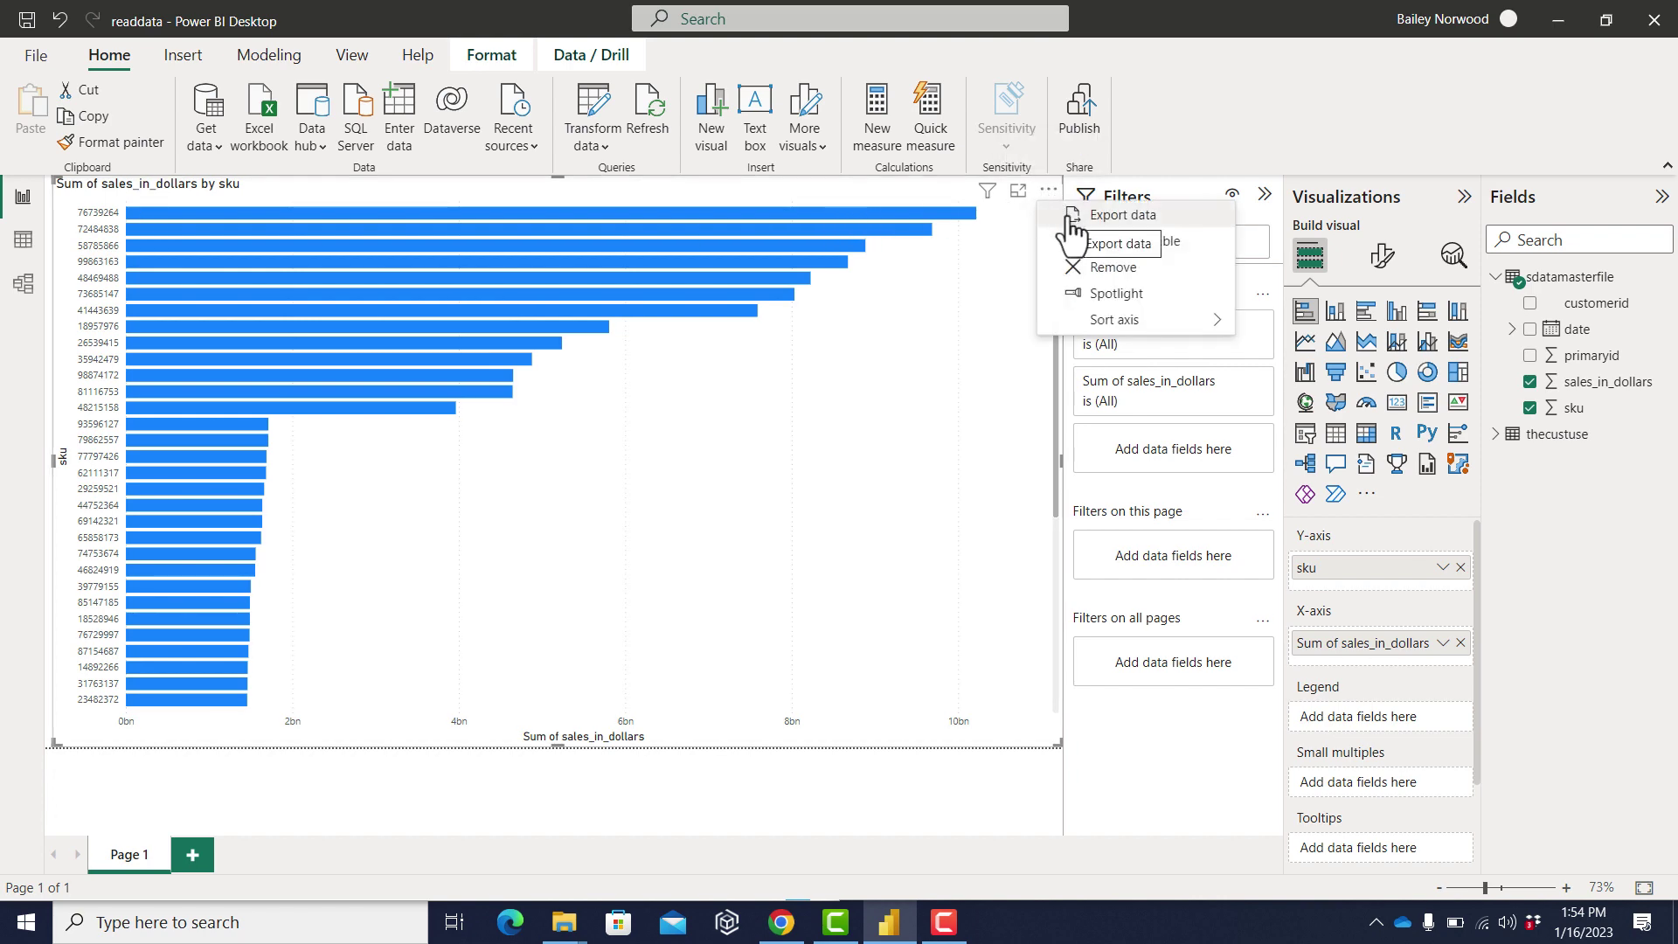
click(1070, 218)
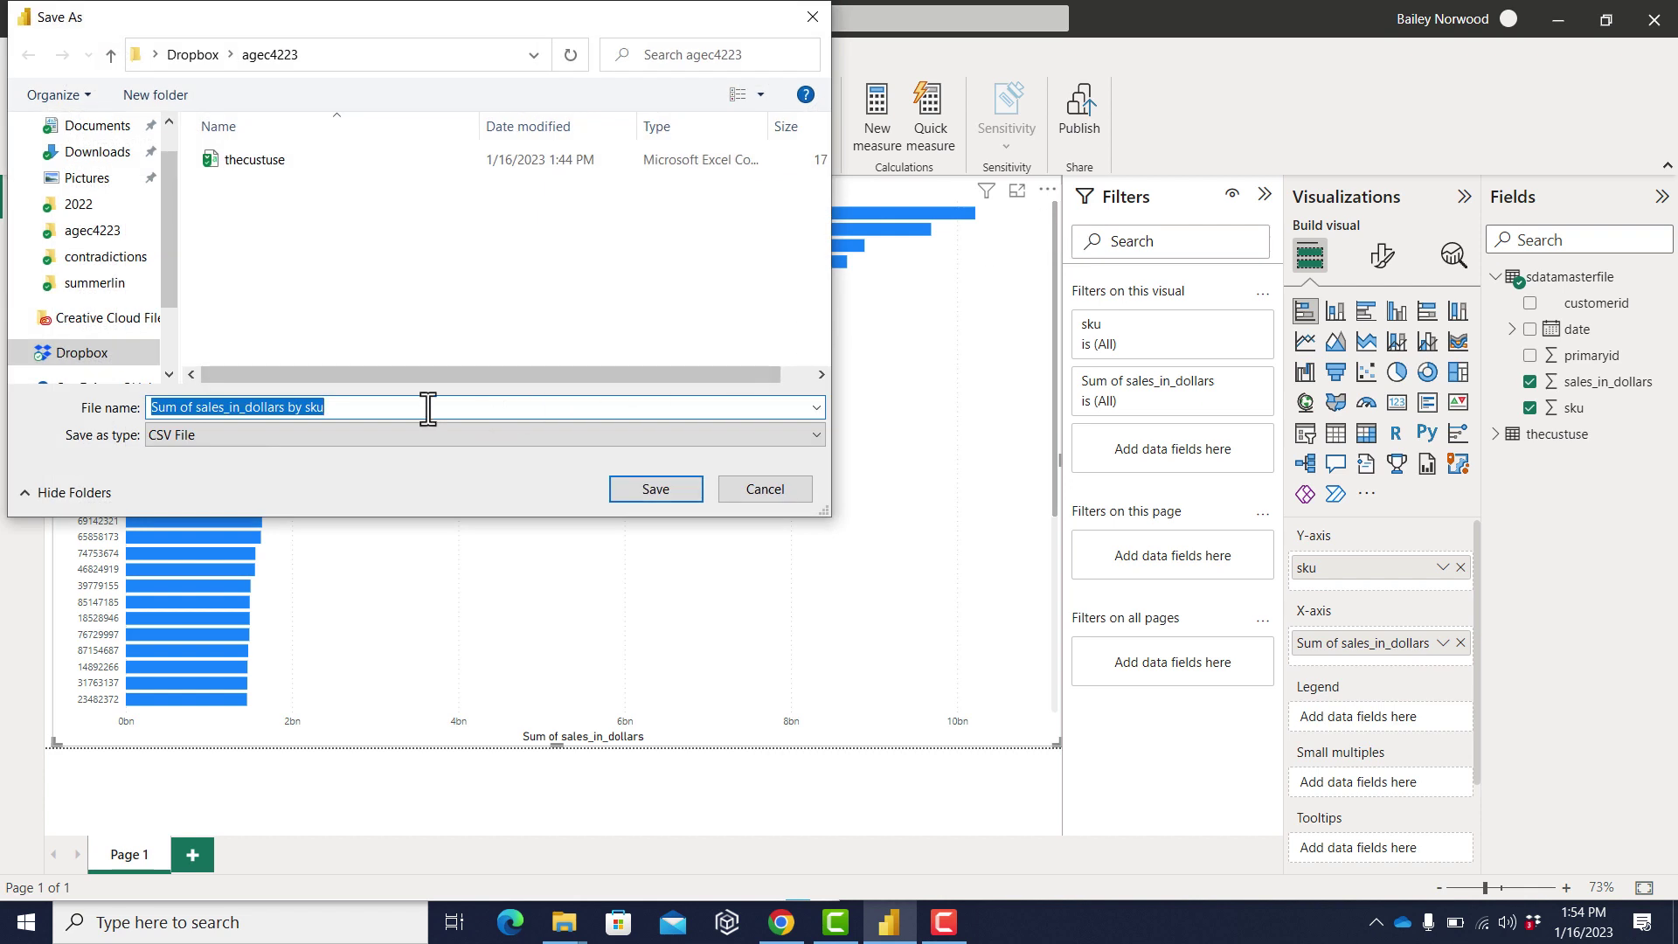
click(648, 487)
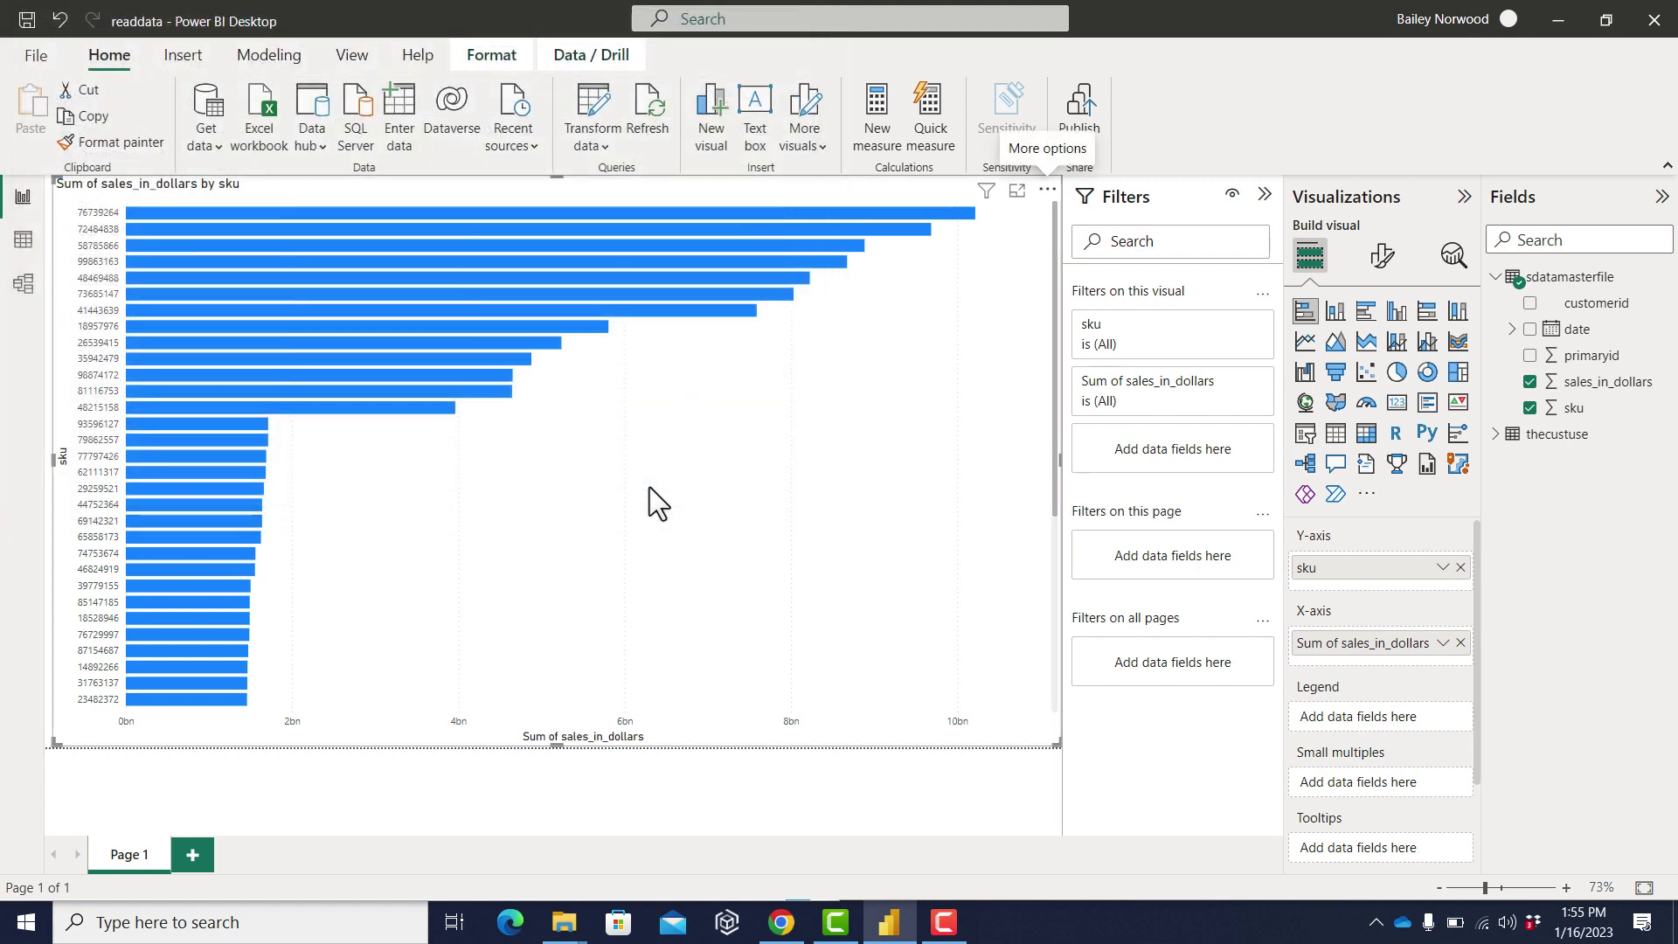
Open 'Sum of sales_in_dollars by sku' from the agec4223 folder in Excel
key(alt+Tab)
key(alt+Tab)
key(alt+Tab)
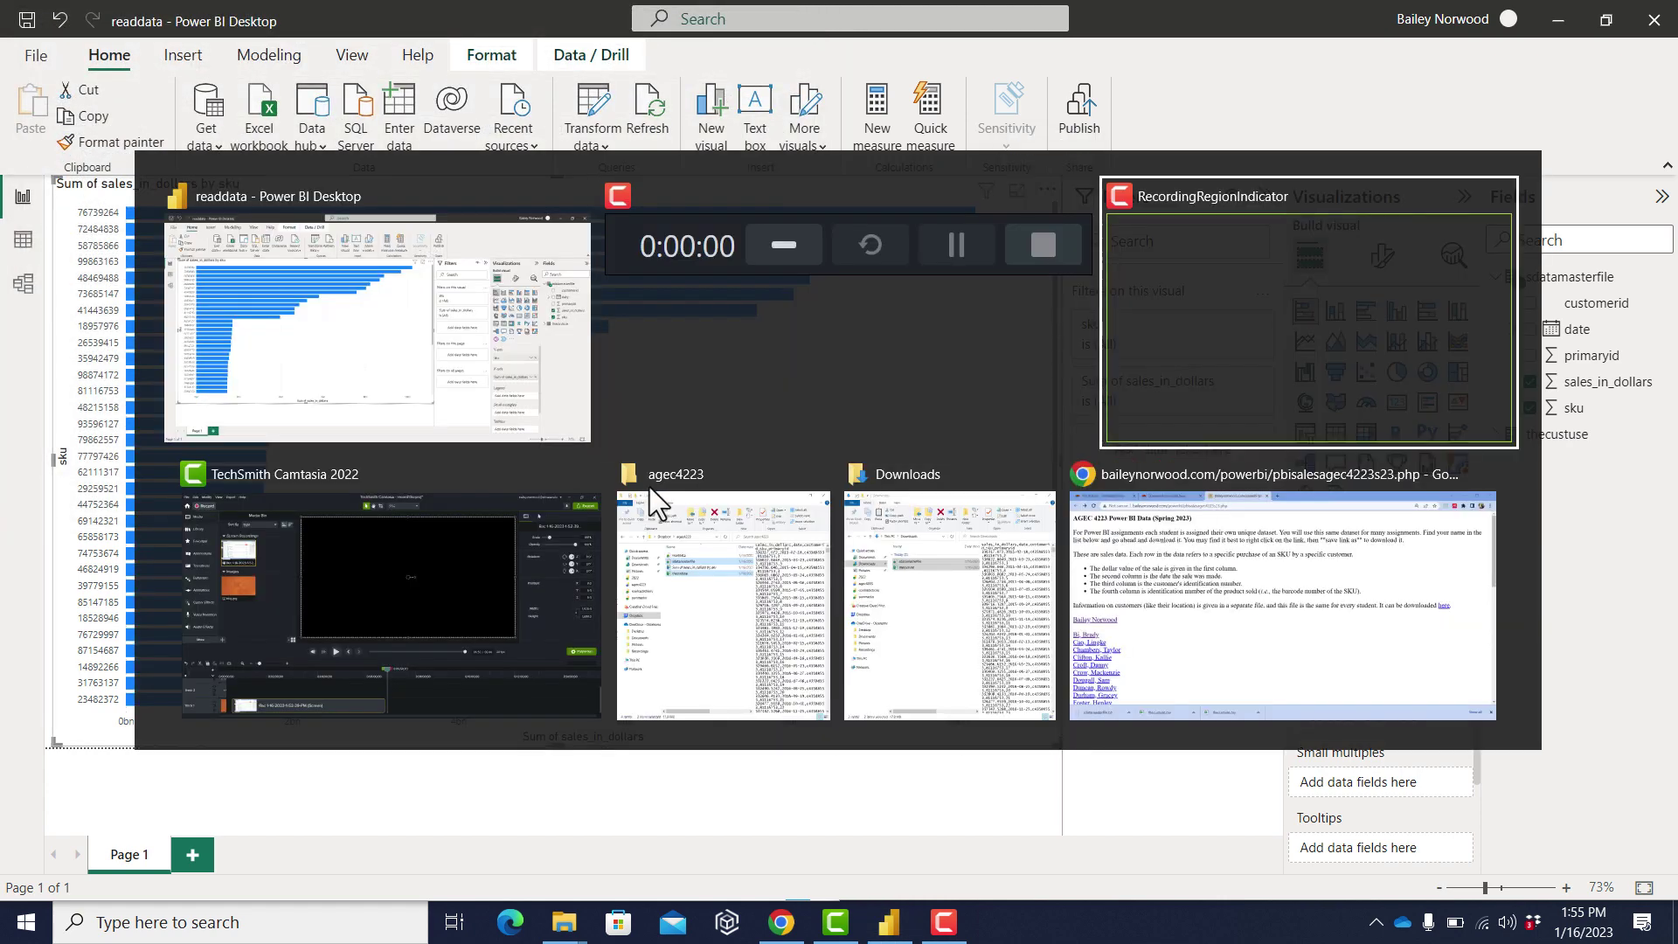
key(alt+Tab)
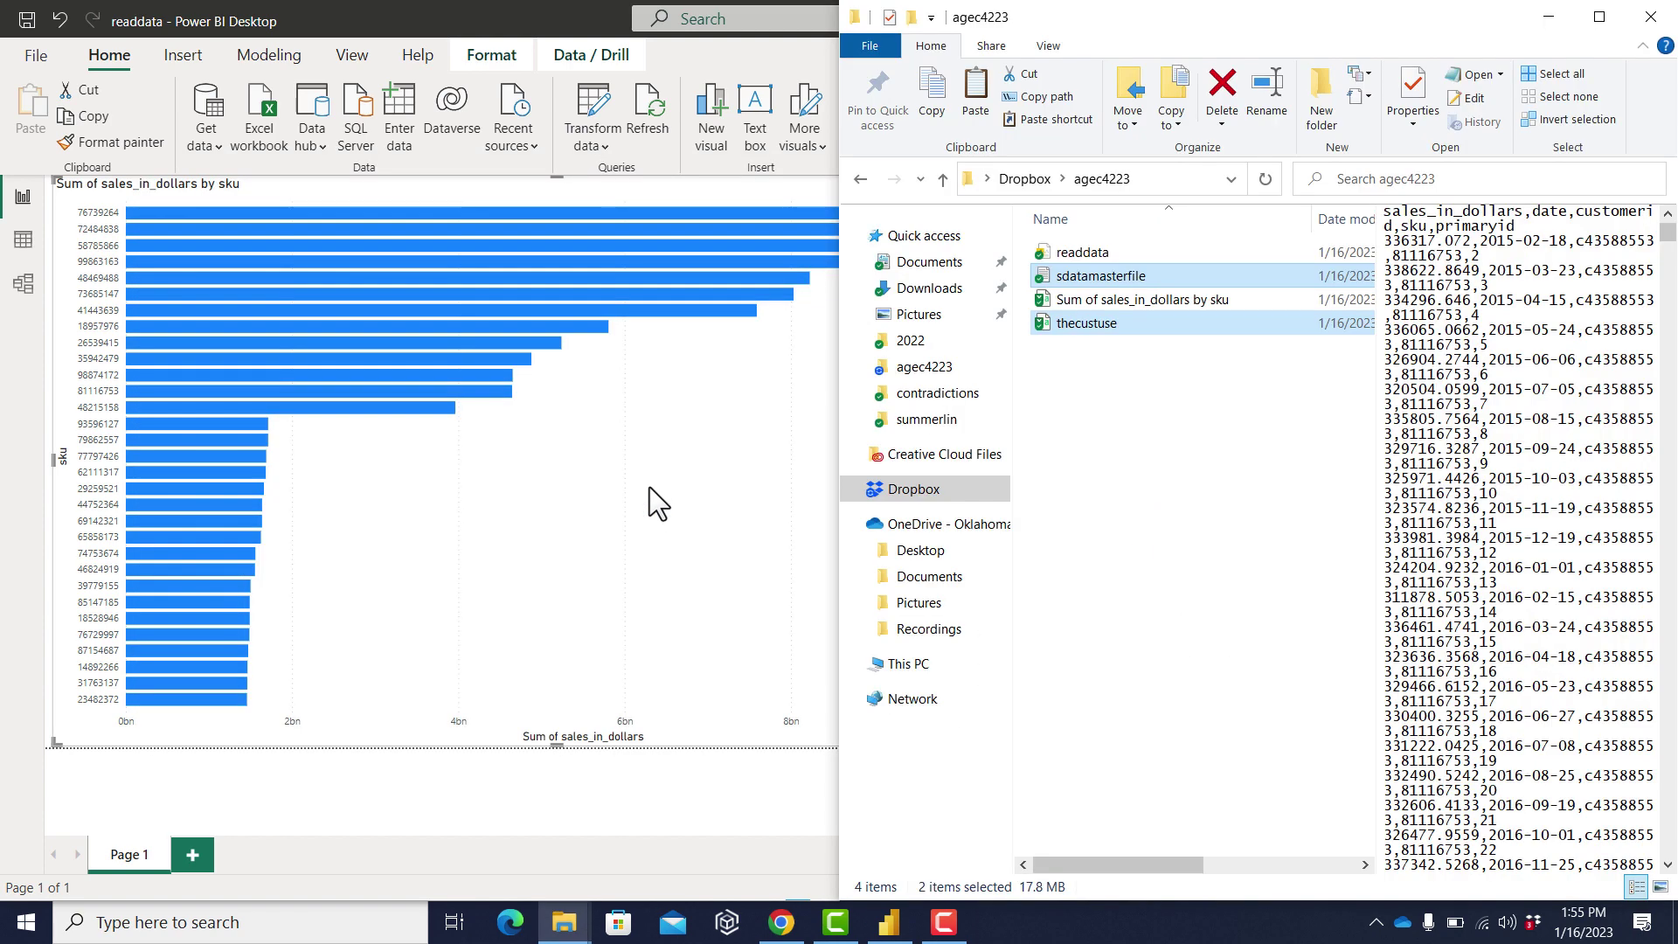
click(1163, 401)
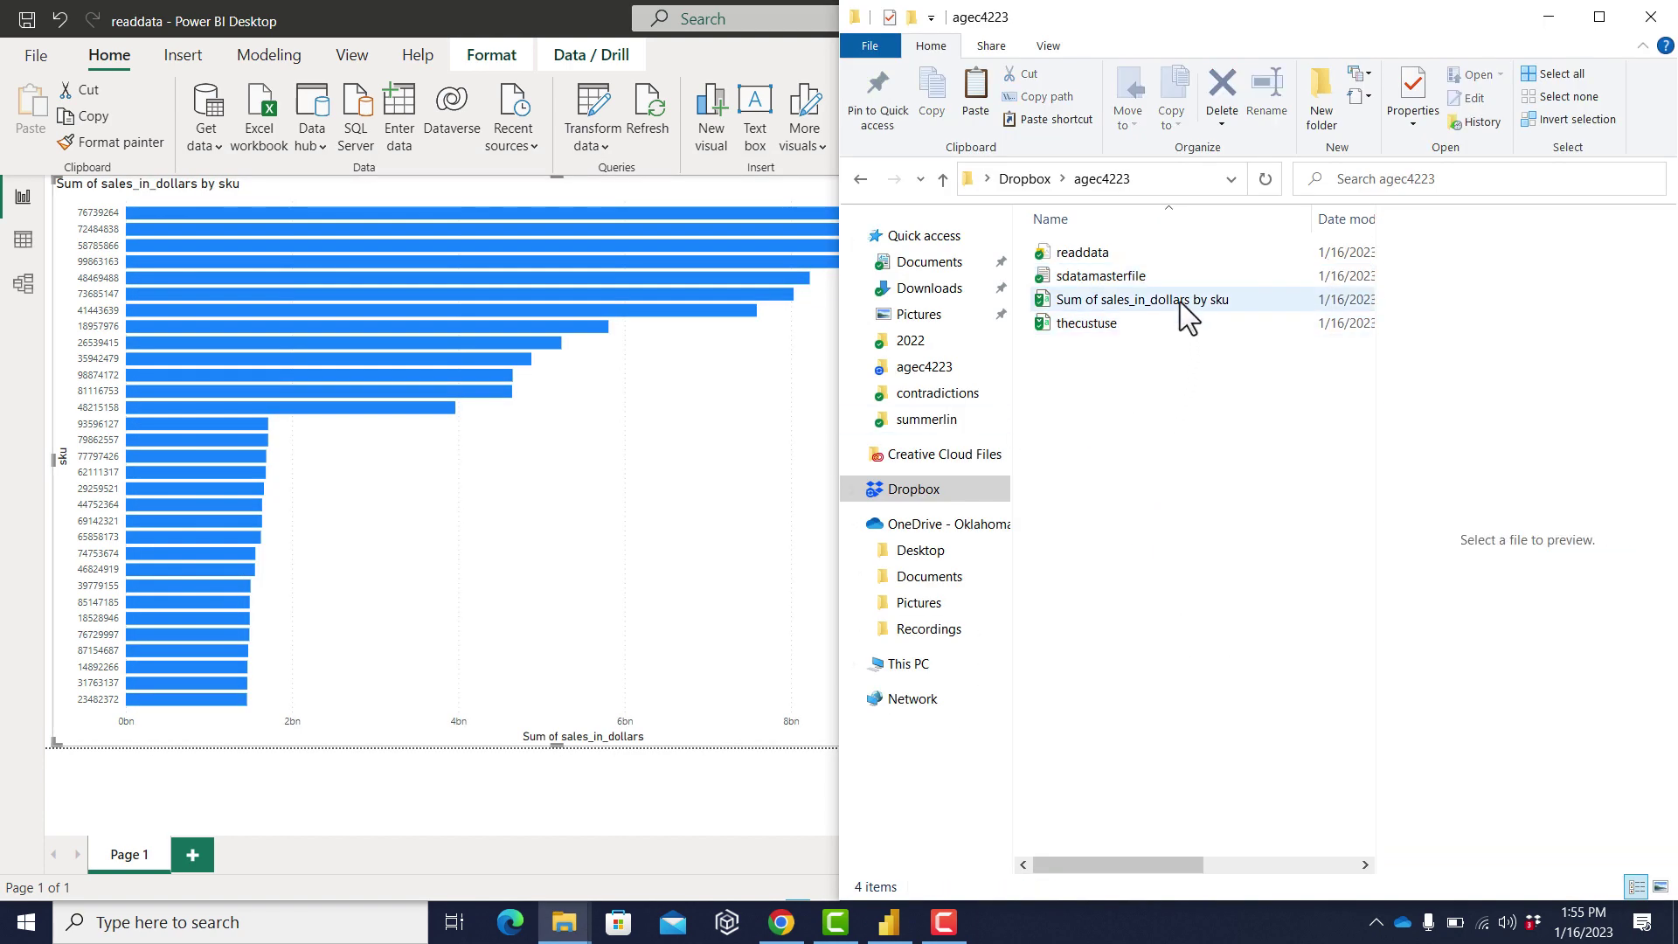
click(1180, 301)
double_click(1180, 302)
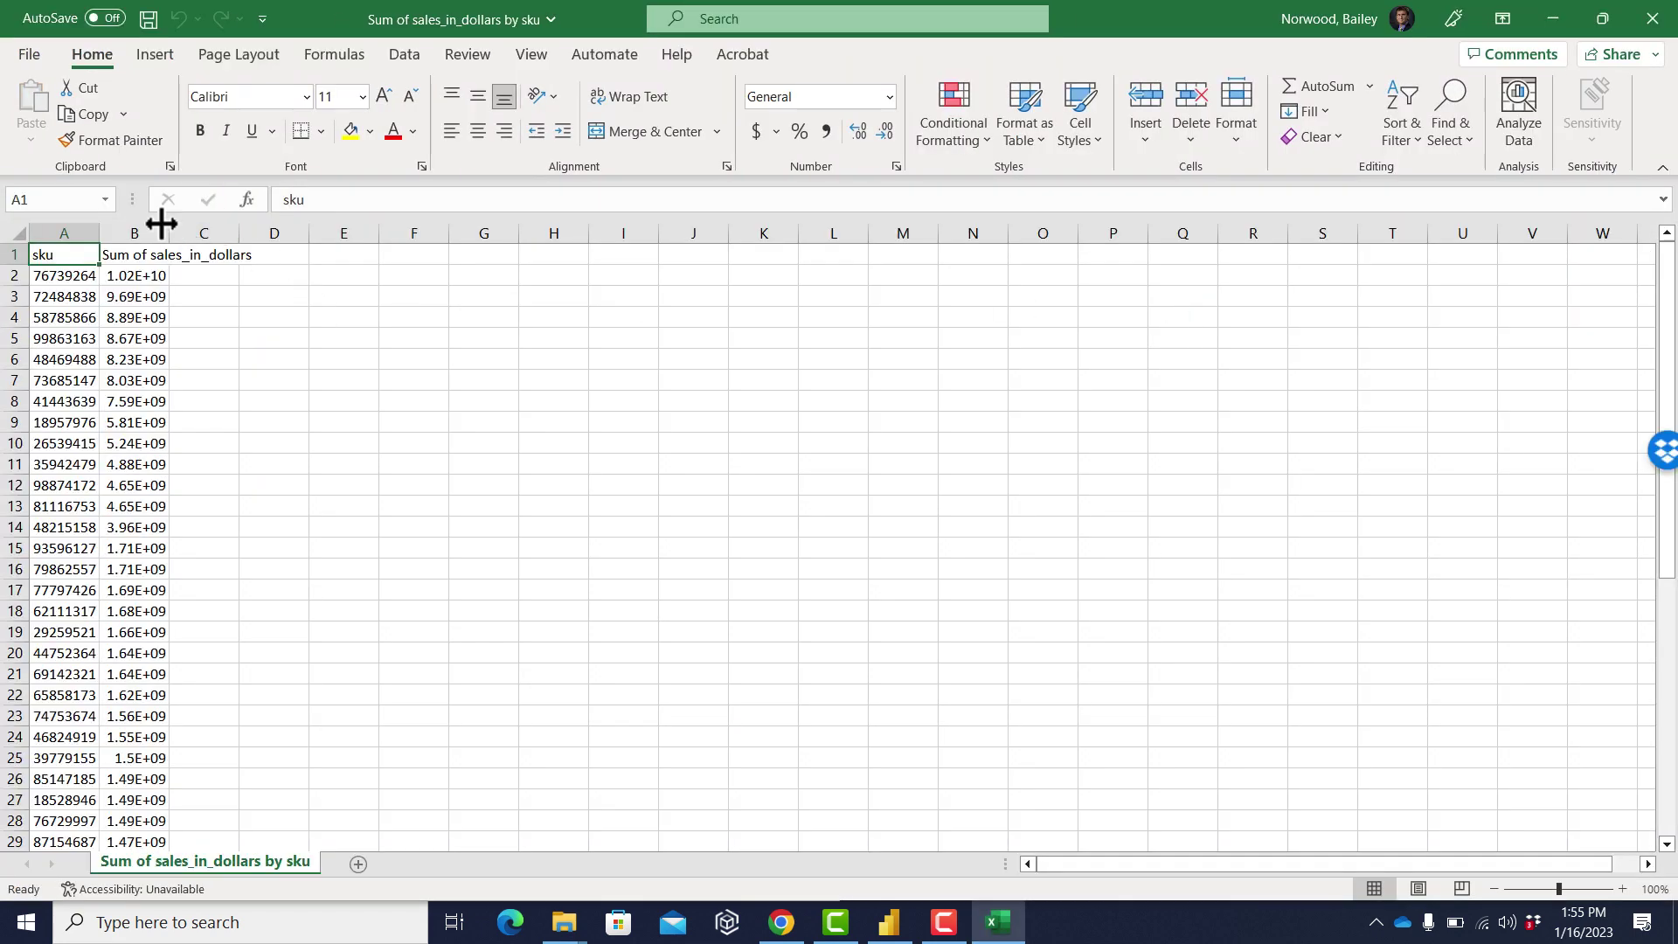
drag(170, 233, 349, 243)
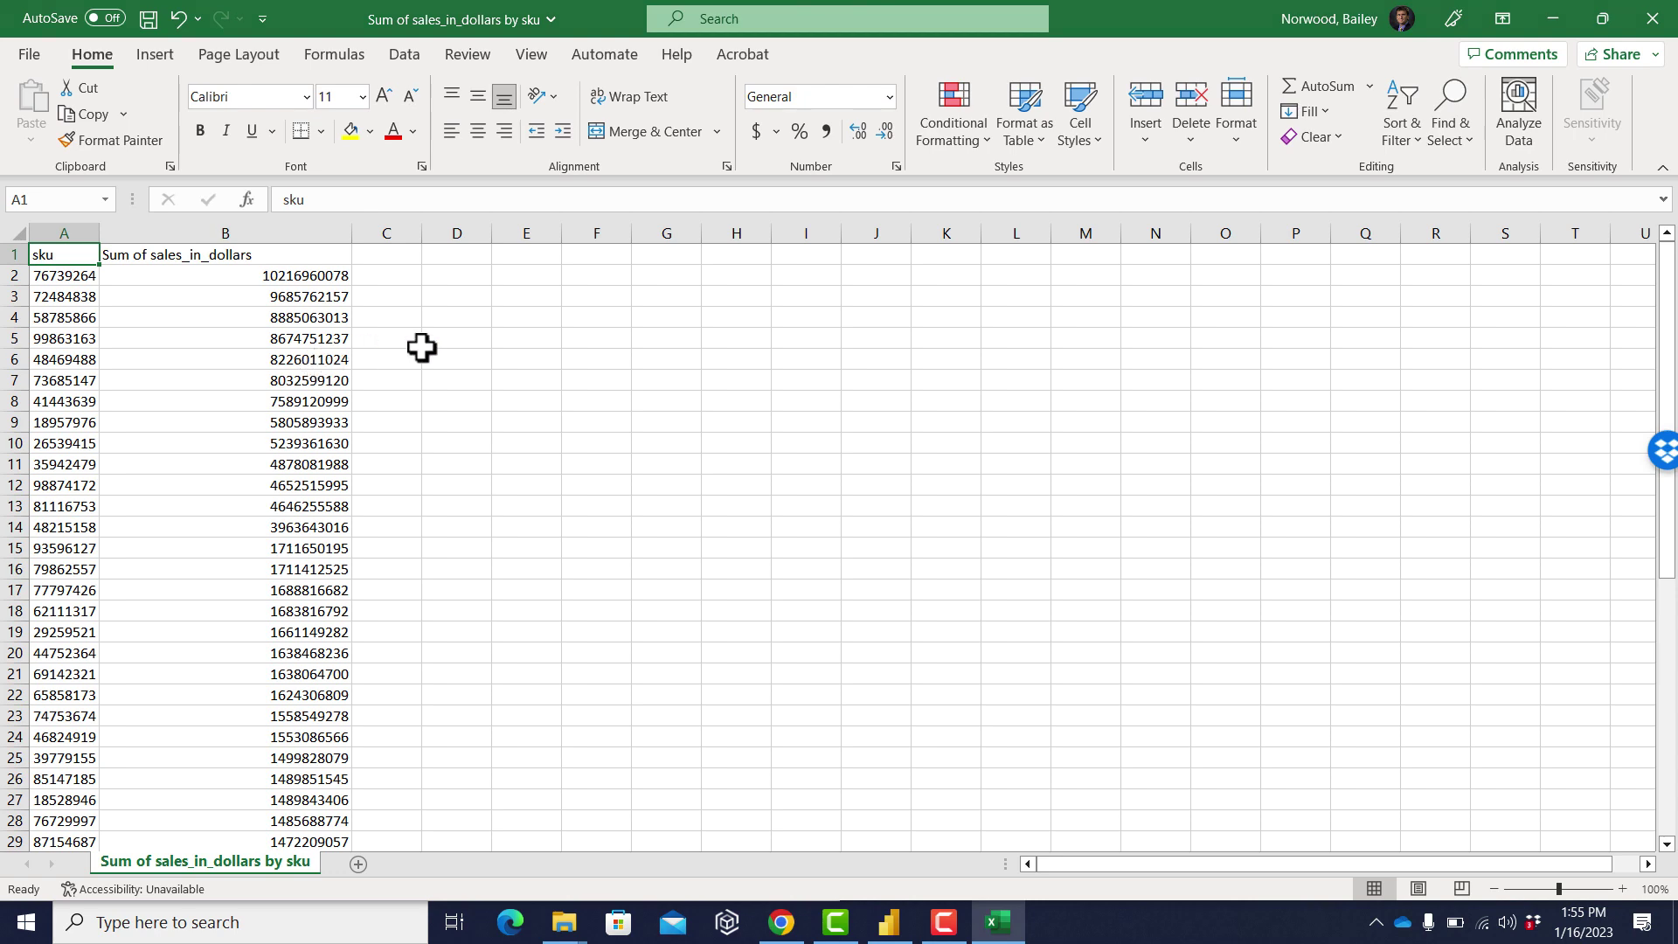
key(alt+Tab)
Switch back to the Power BI Desktop report with the sales-by-sku bar chart
key(alt+Tab)
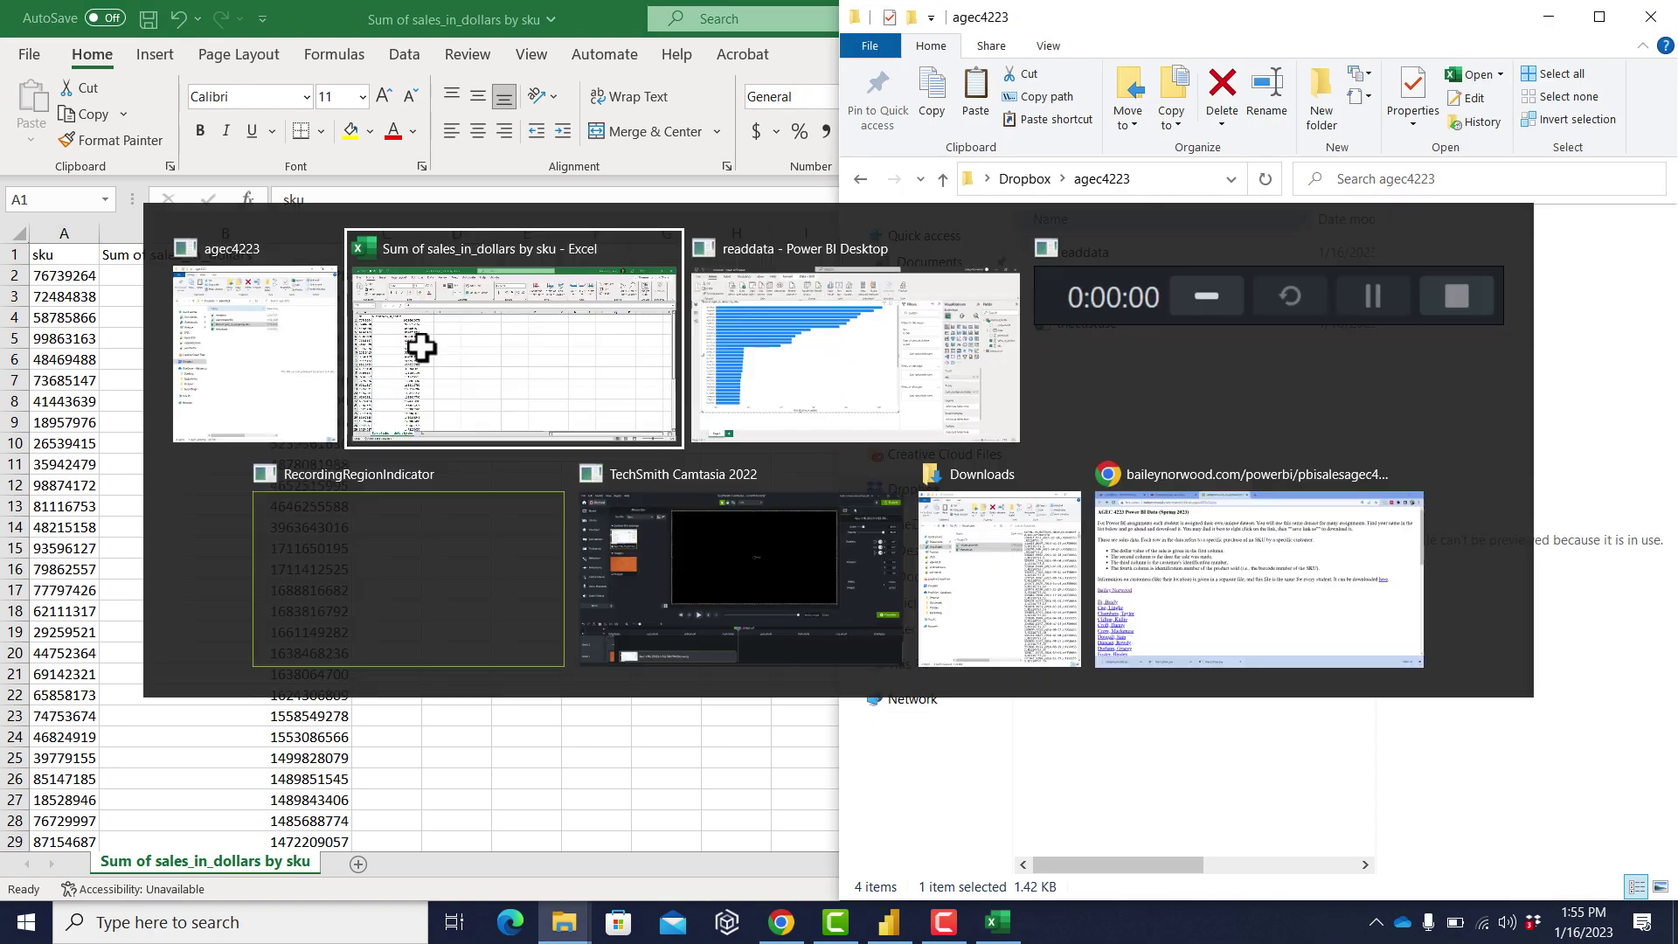
key(alt+Tab)
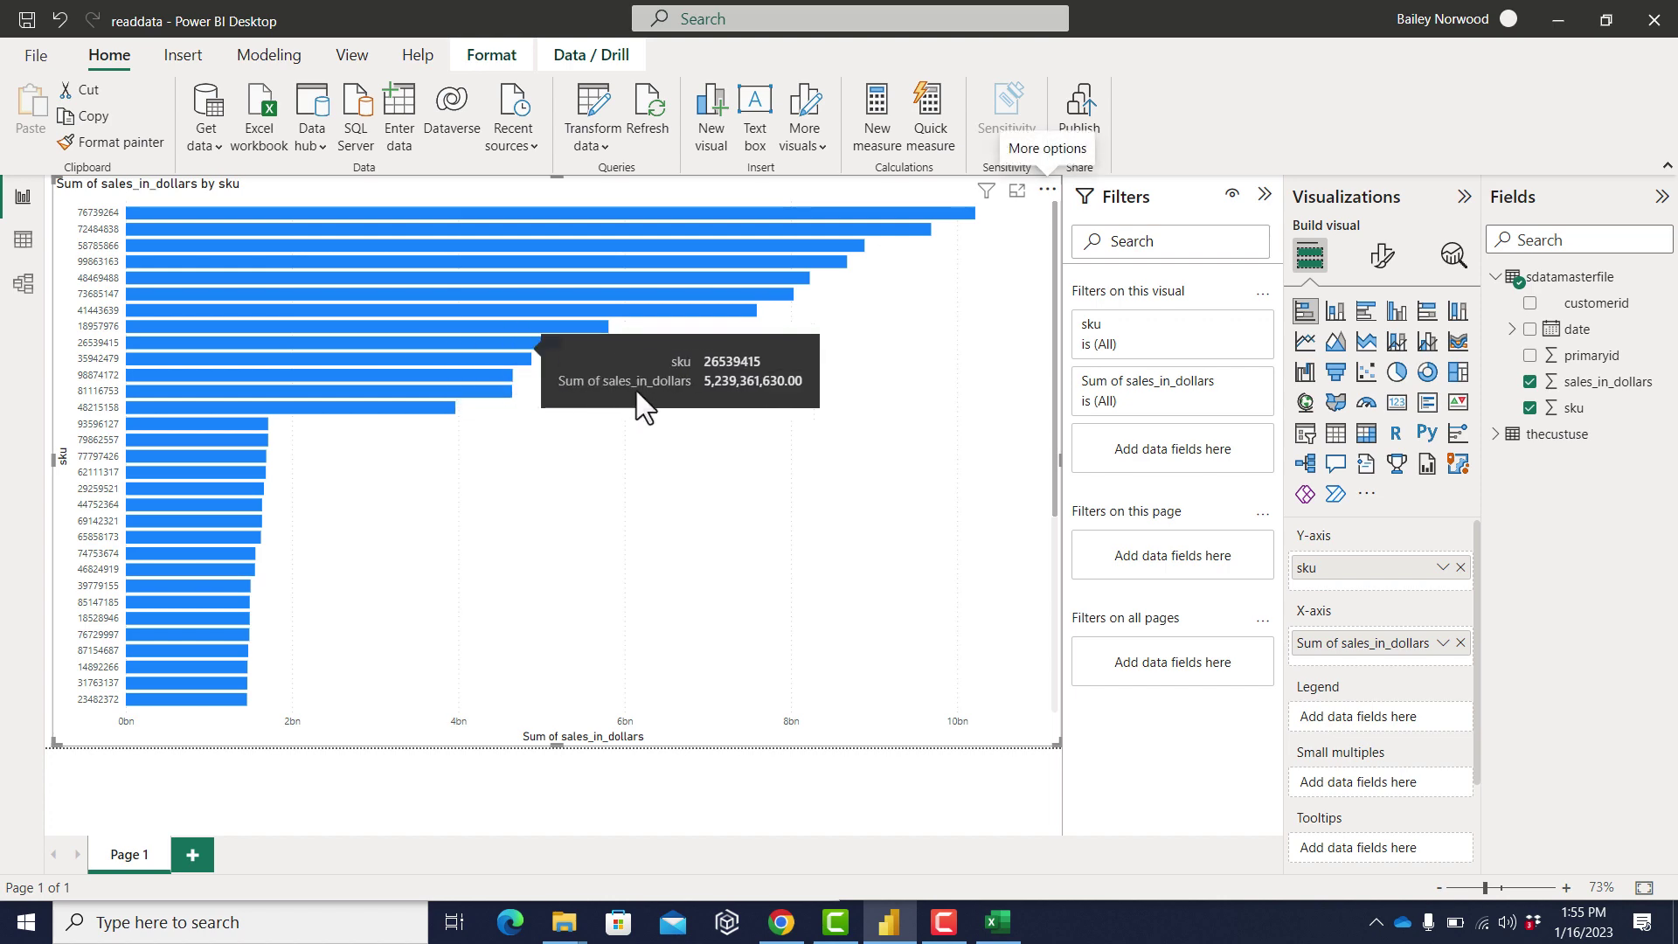